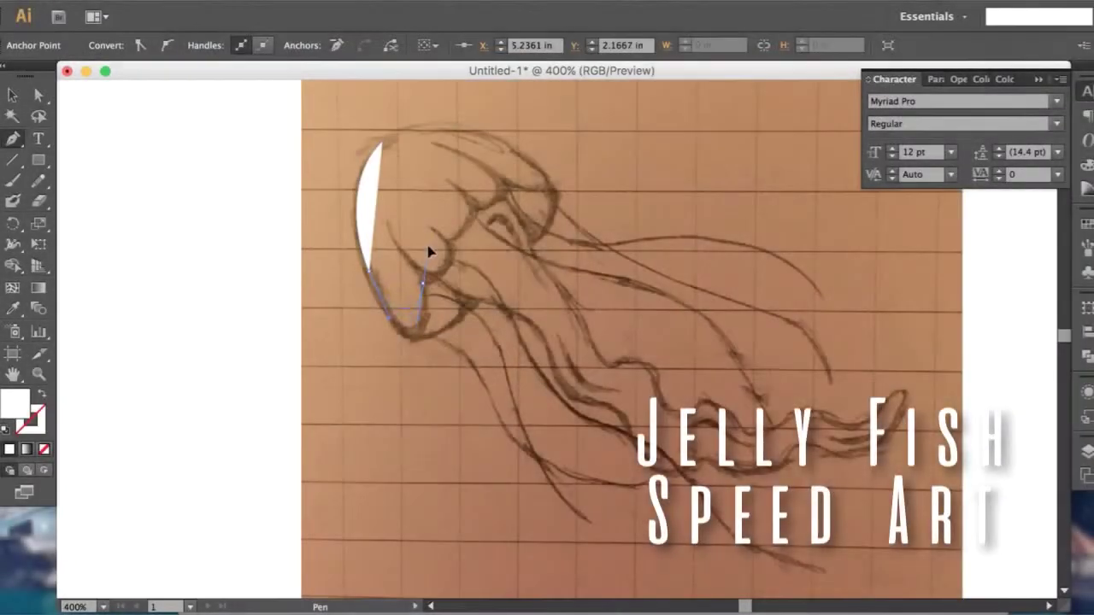
Step: Add an anchor and bend the curves to form a white crescent on the bell's left edge
key(ctrl+plus)
key(ctrl+plus)
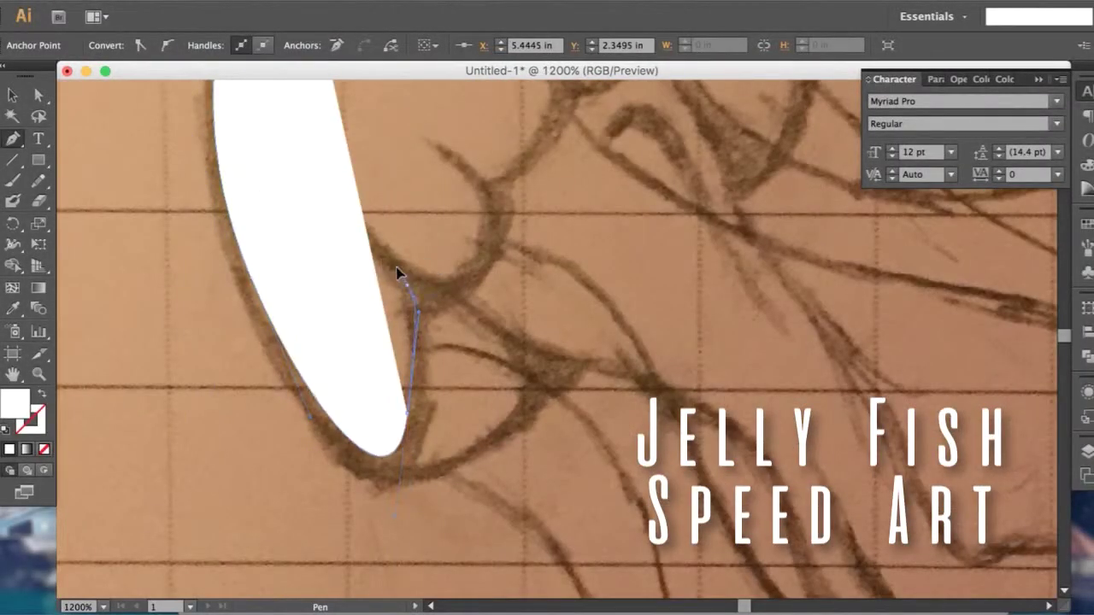
key(ctrl+minus)
scroll(410, 281, up, 2)
key(ctrl+plus)
key(ctrl+plus)
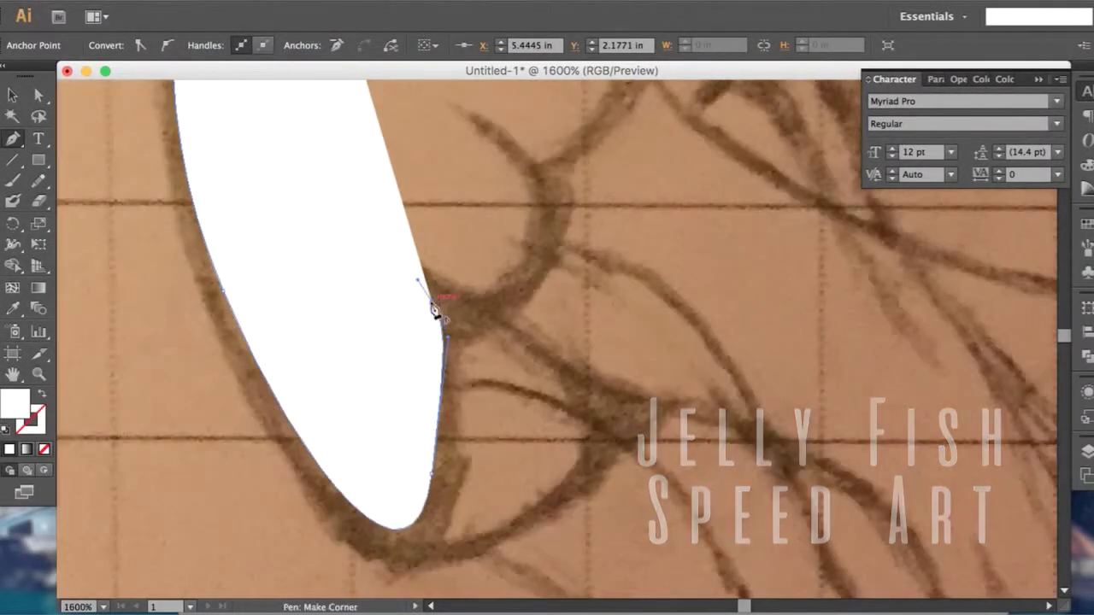
click(289, 310)
scroll(289, 311, down, 1)
scroll(289, 310, down, 1)
scroll(285, 288, up, 2)
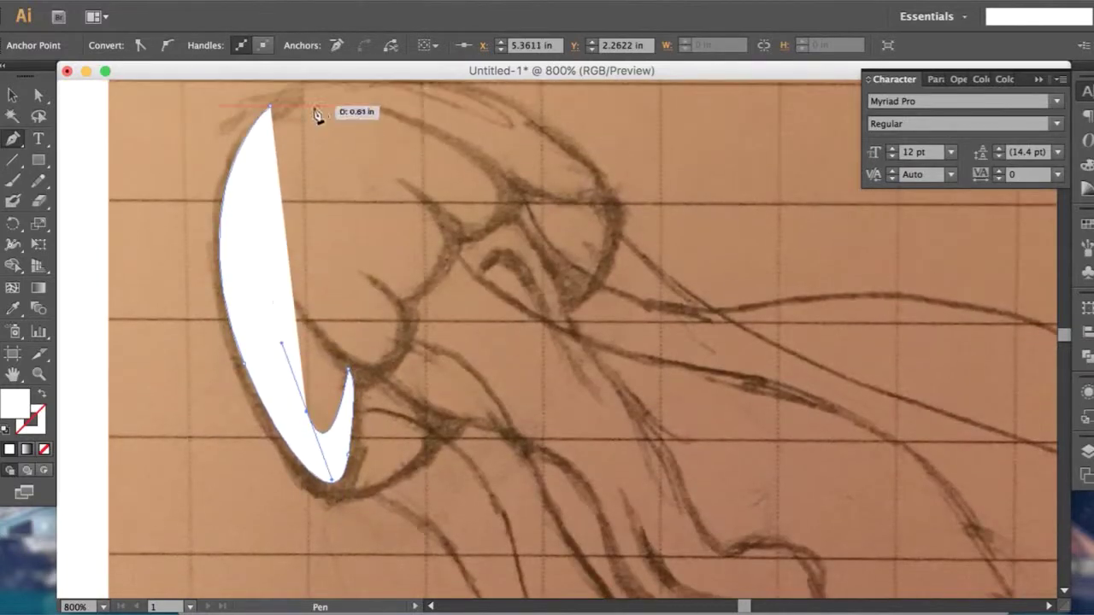
scroll(316, 115, up, 3)
scroll(264, 139, down, 1)
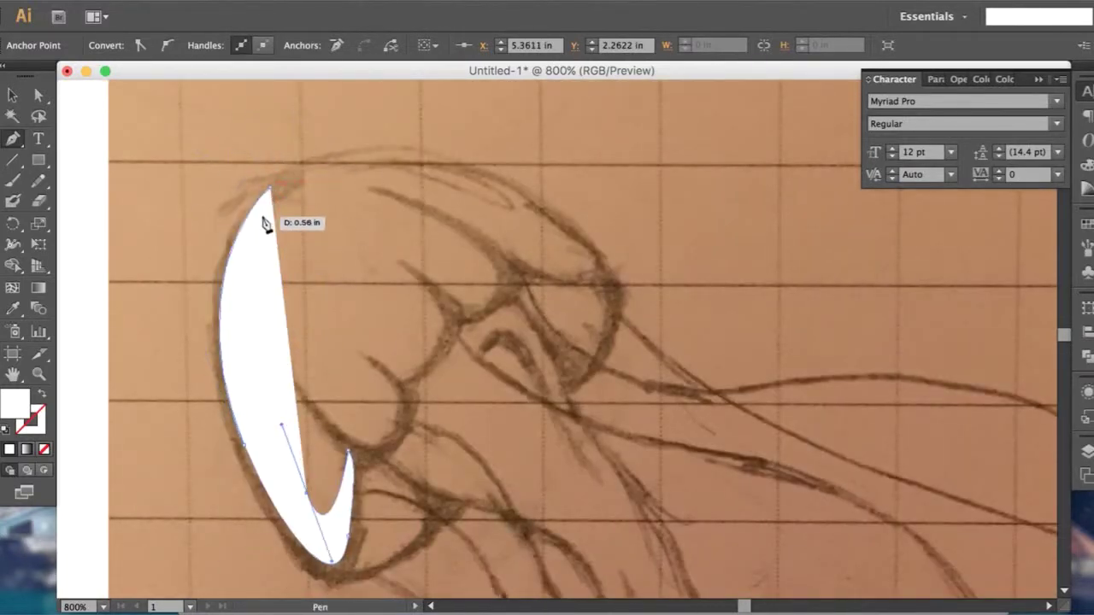
drag(229, 384, 306, 498)
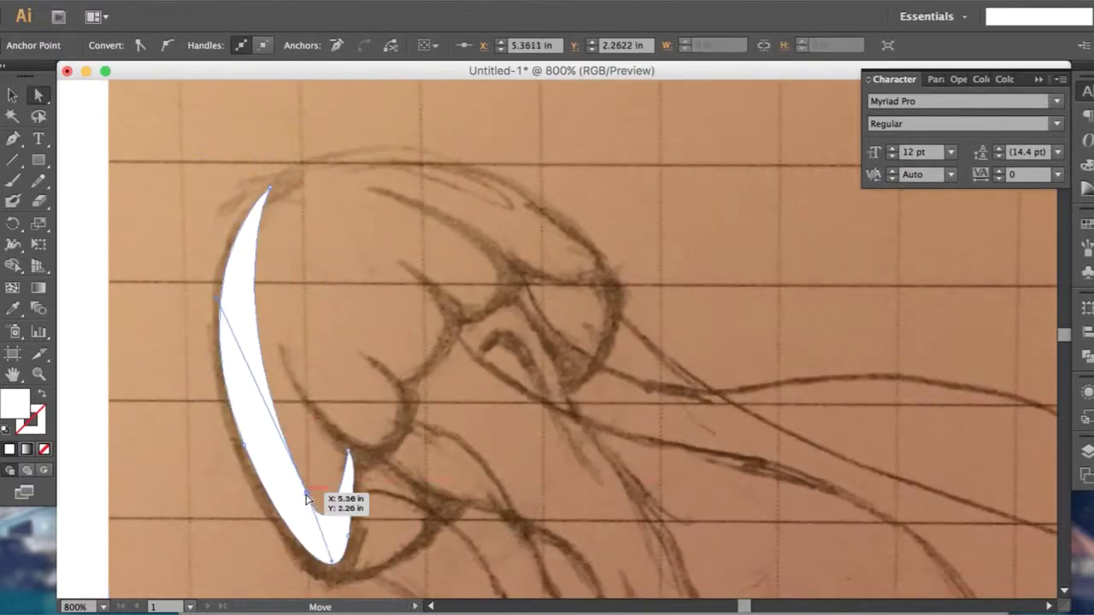
drag(275, 444, 318, 585)
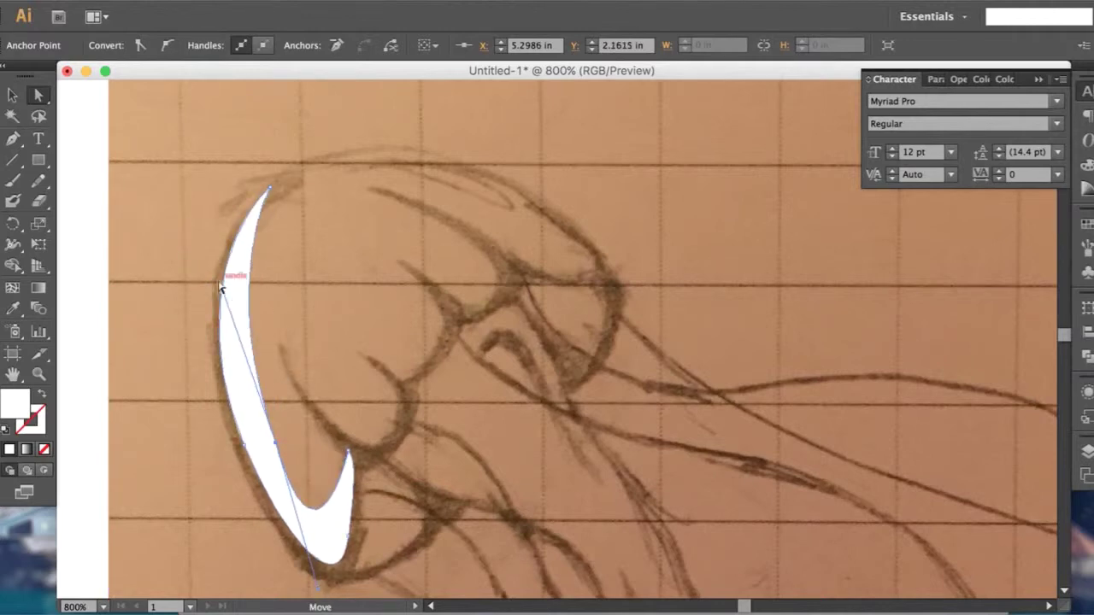
drag(220, 289, 295, 484)
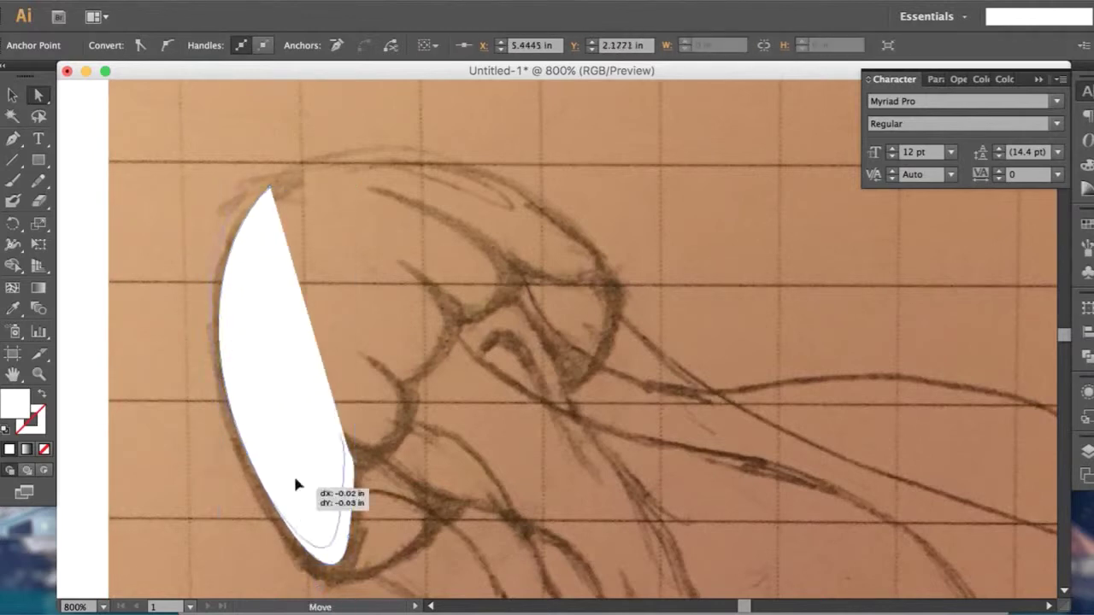
Step: Refine the crescent's upper and lower anchors with Direct Selection so it follows the sketch
key(p)
key(ctrl+=)
key(ctrl+-)
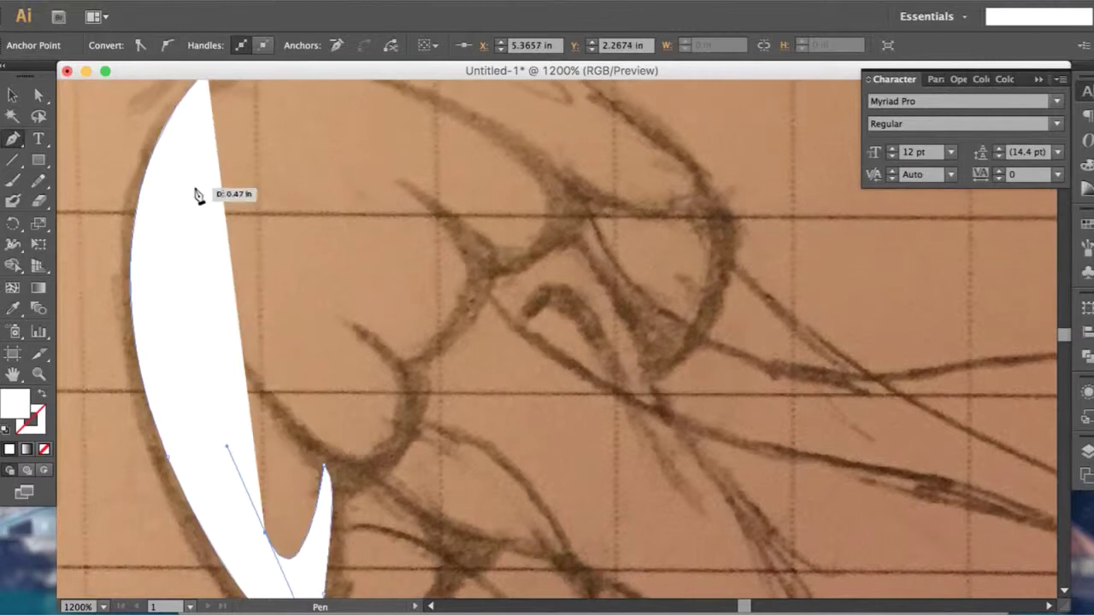
scroll(197, 195, up, 3)
key(ctrl+minus)
key(ctrl+minus)
key(ctrl+minus)
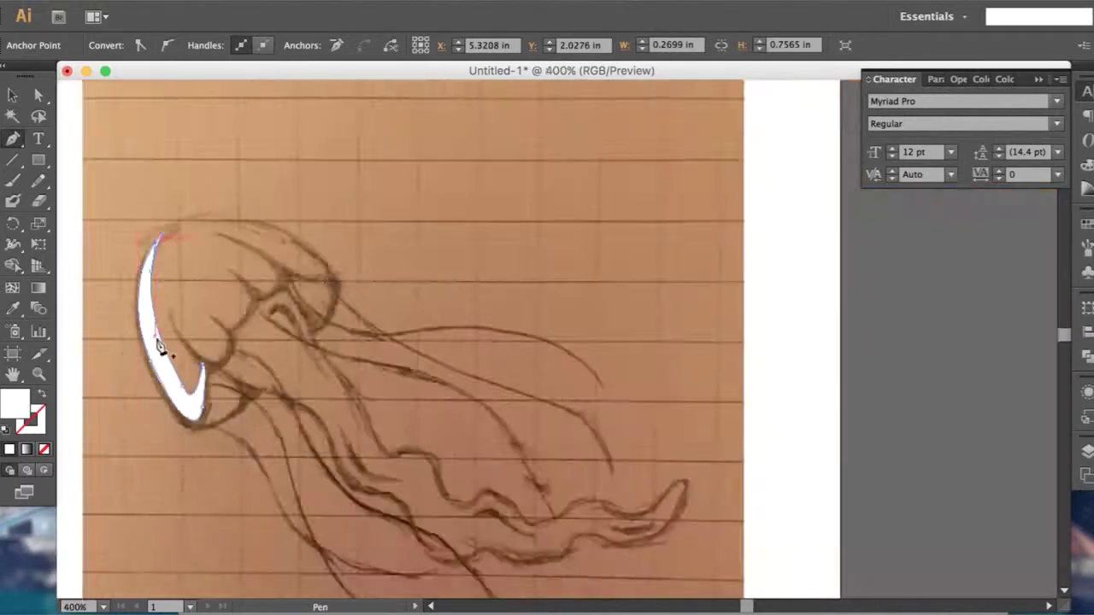
key(ctrl+equal)
key(ctrl+equal)
key(a)
drag(291, 208, 288, 244)
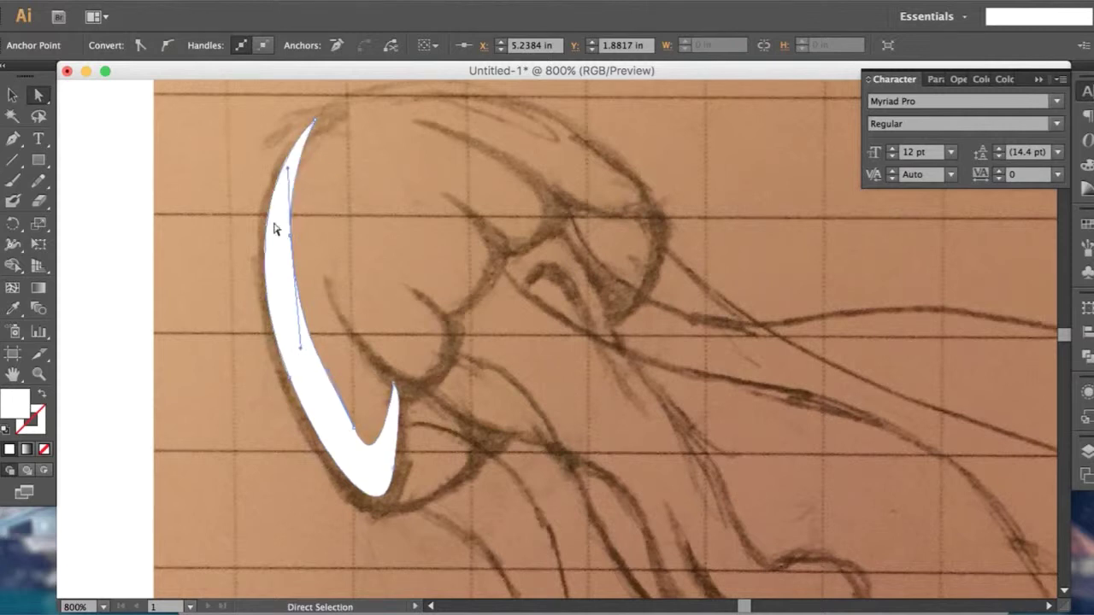
drag(305, 341, 381, 489)
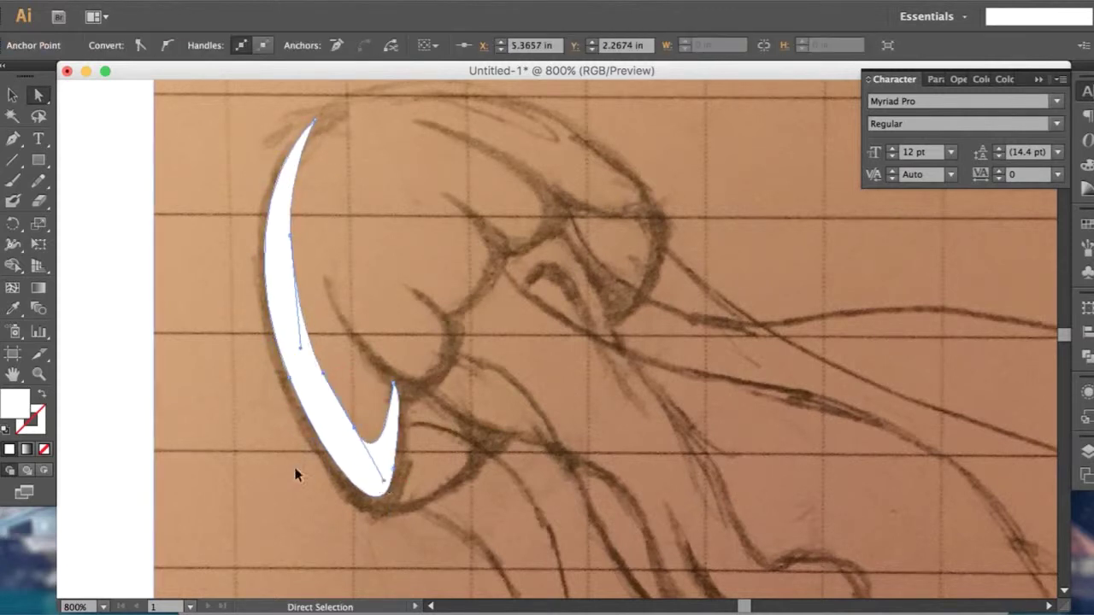
click(295, 475)
scroll(295, 475, up, 1)
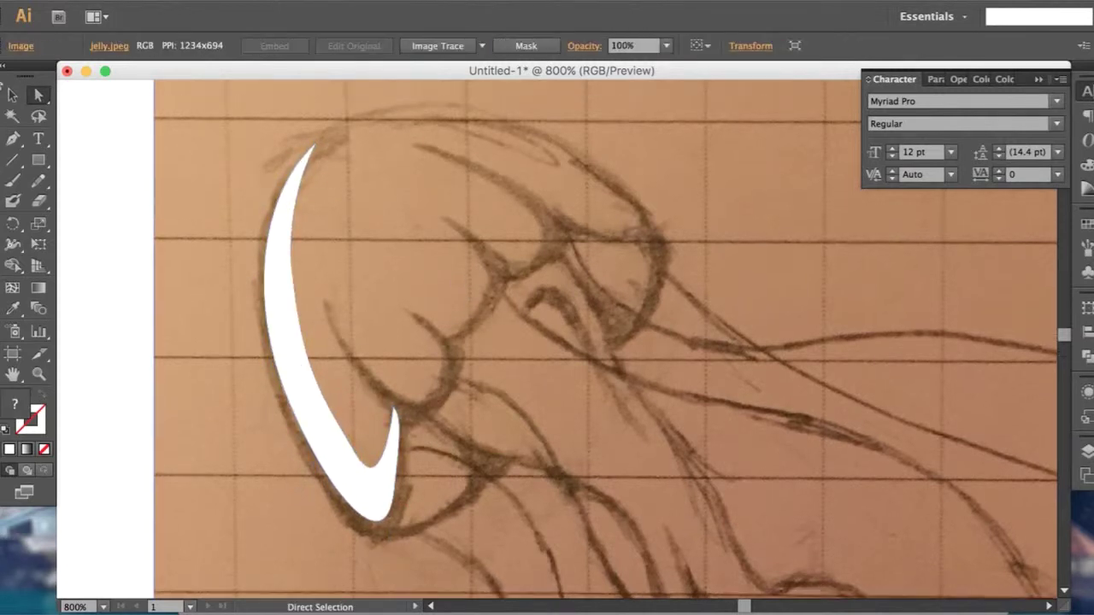
Step: Draw a closed curved Pen shape along the bell top ending in a hooked tip
click(358, 169)
drag(332, 141, 346, 98)
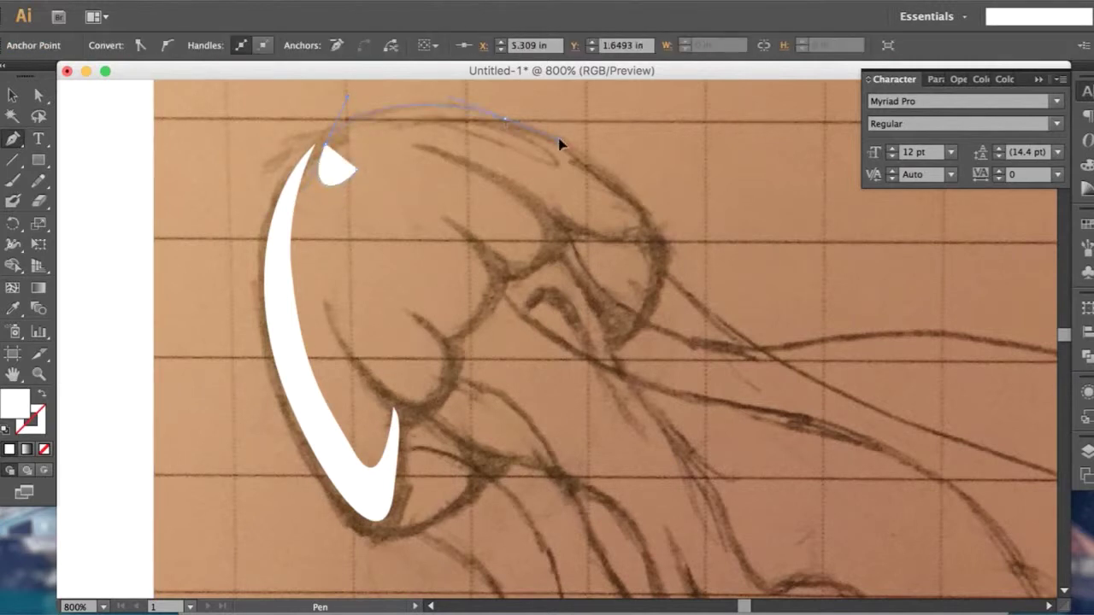
drag(629, 236, 547, 236)
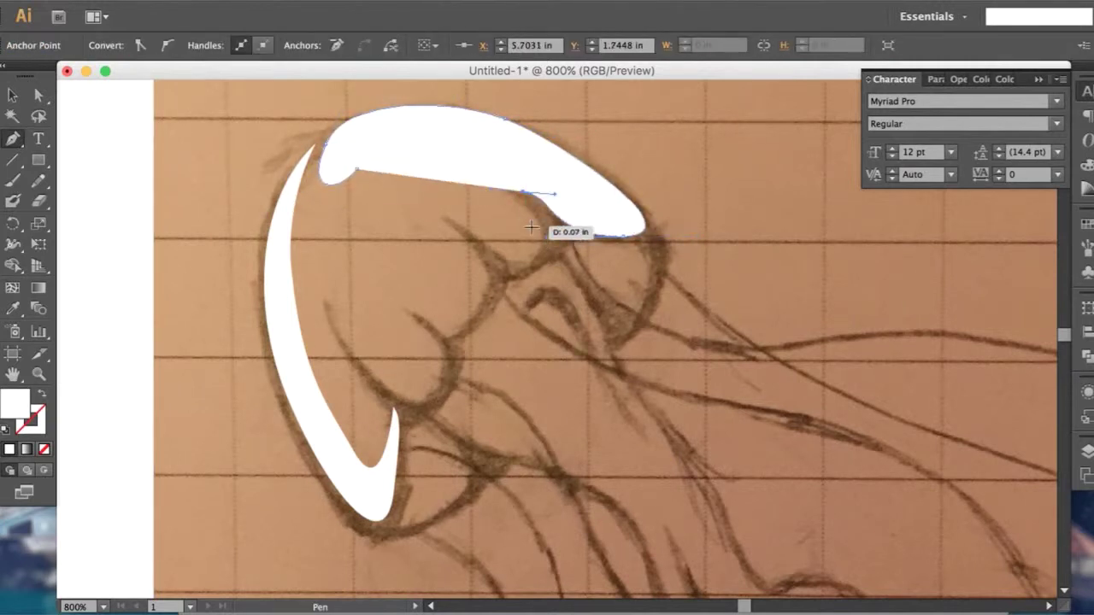
mouse_move(523, 265)
mouse_down()
mouse_move(464, 231)
mouse_move(552, 215)
mouse_move(542, 195)
mouse_move(427, 210)
mouse_up()
scroll(518, 264, up, 1)
scroll(525, 232, down, 1)
scroll(428, 211, up, 1)
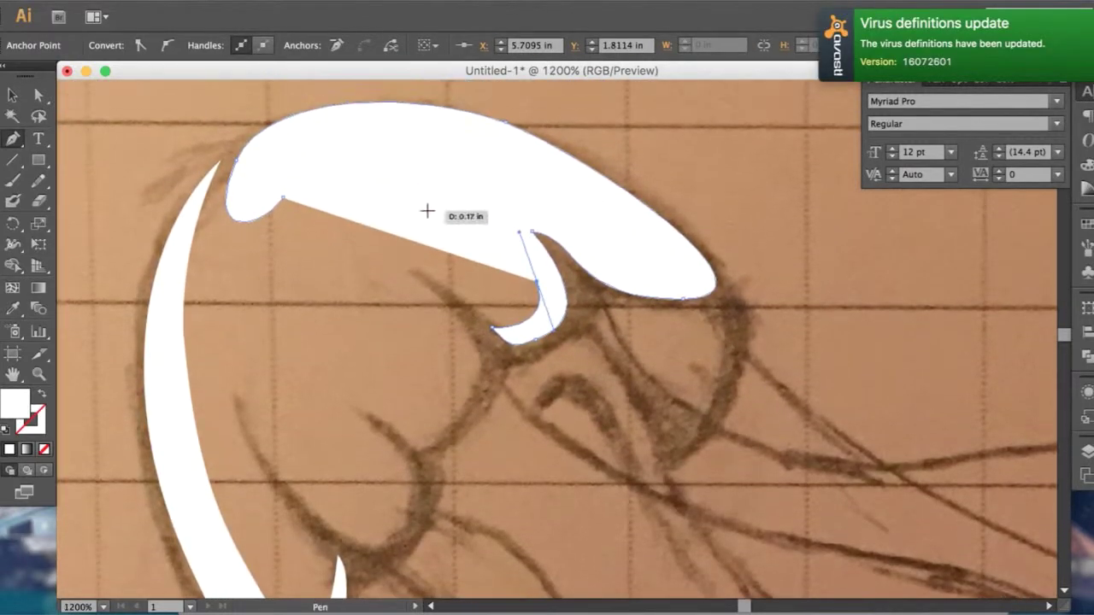
drag(563, 202, 603, 227)
drag(647, 271, 647, 272)
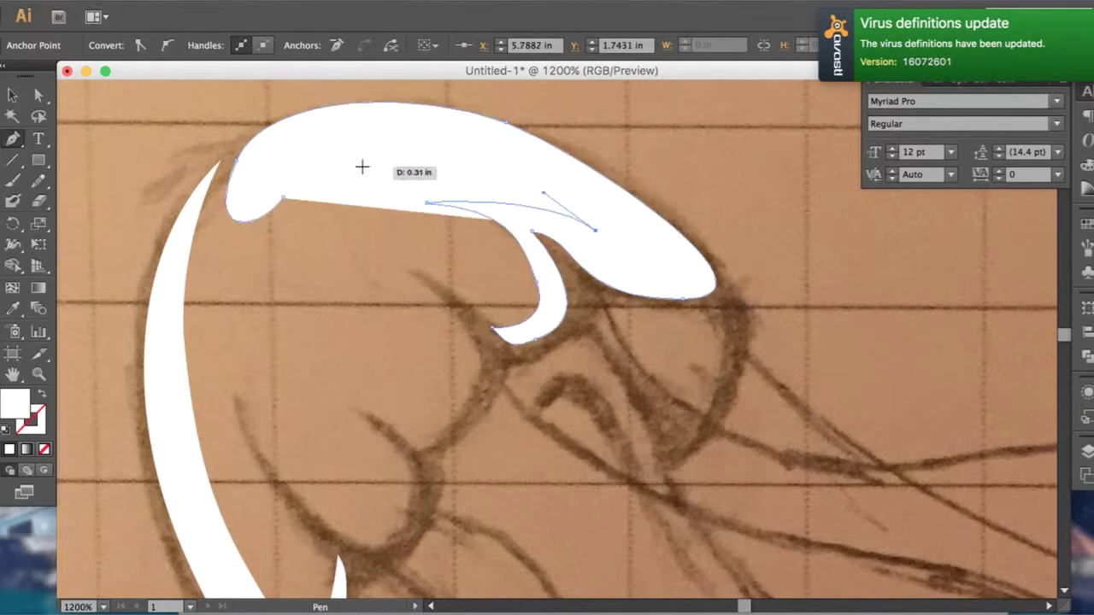
drag(278, 141, 240, 167)
drag(287, 195, 273, 192)
drag(417, 159, 490, 159)
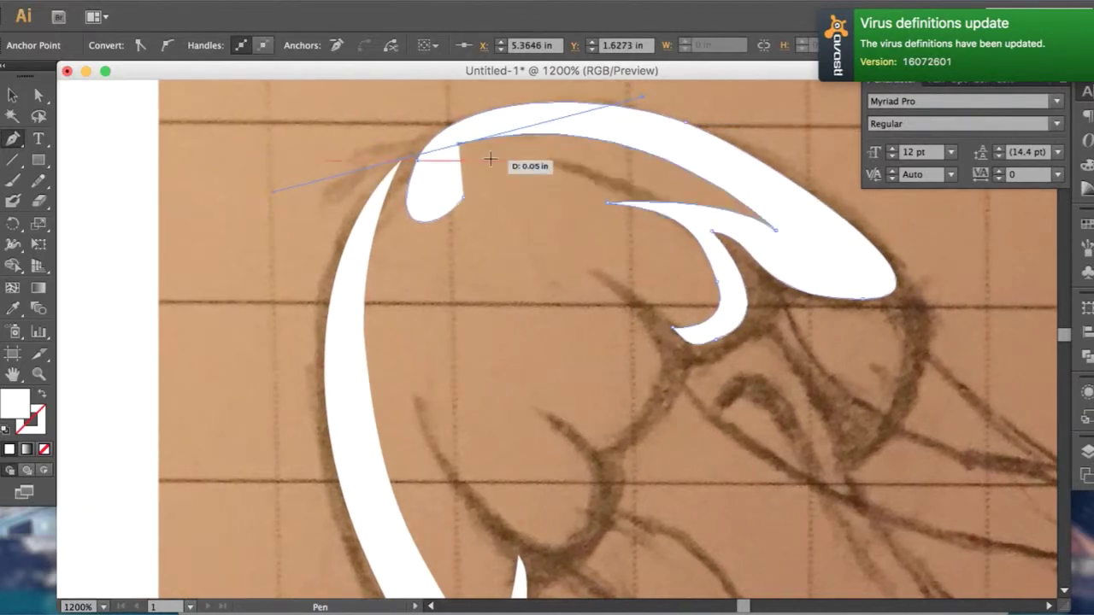
drag(467, 198, 420, 237)
Step: Reshape the hook's anchors and inner-curve handles with Direct Selection, then deselect
ctrl+click(474, 231)
key(a)
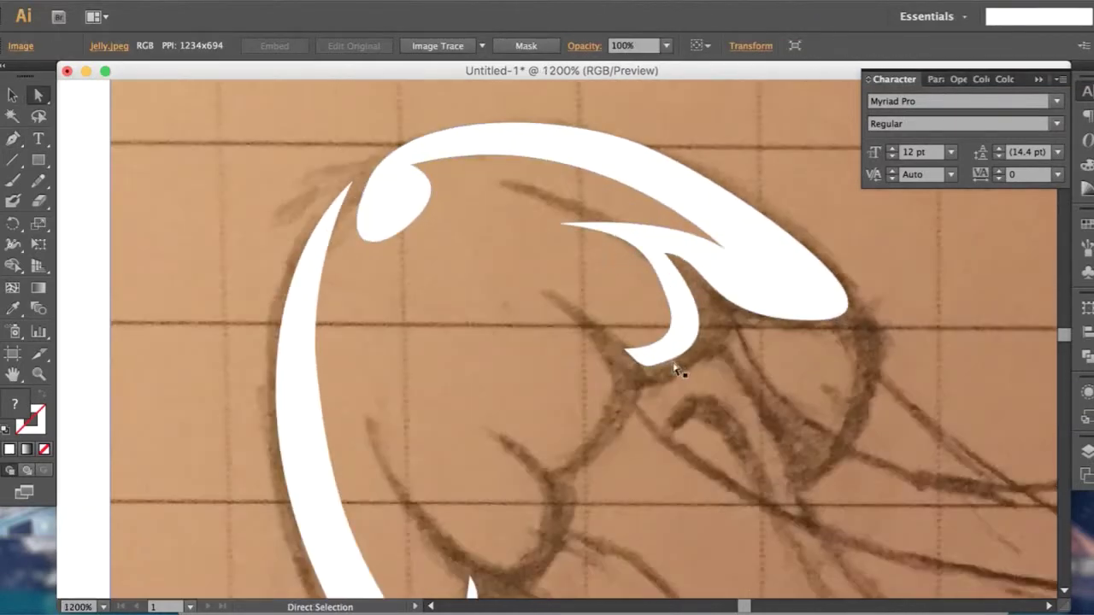
scroll(679, 371, up, 2)
drag(608, 366, 846, 284)
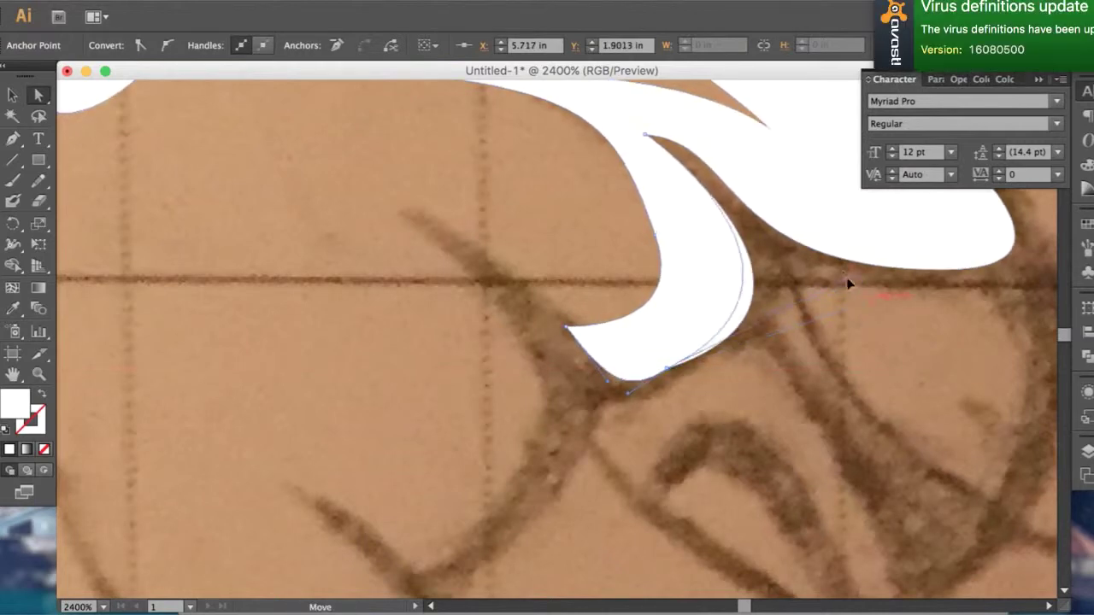
scroll(763, 297, down, 3)
scroll(763, 297, up, 3)
drag(757, 276, 771, 286)
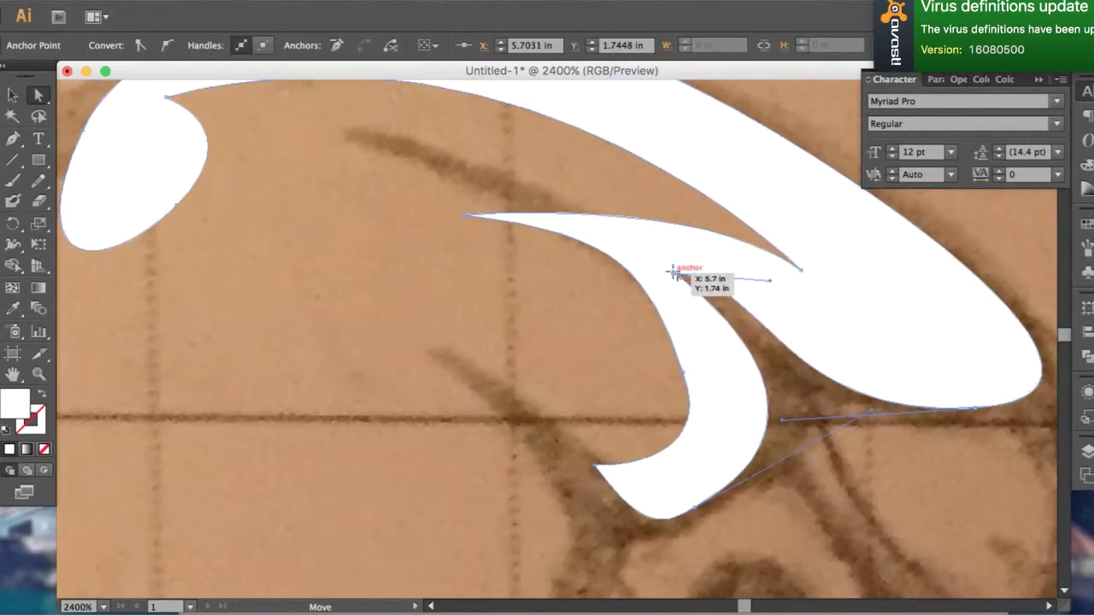
drag(701, 282, 681, 263)
scroll(855, 323, down, 1)
drag(853, 300, 802, 291)
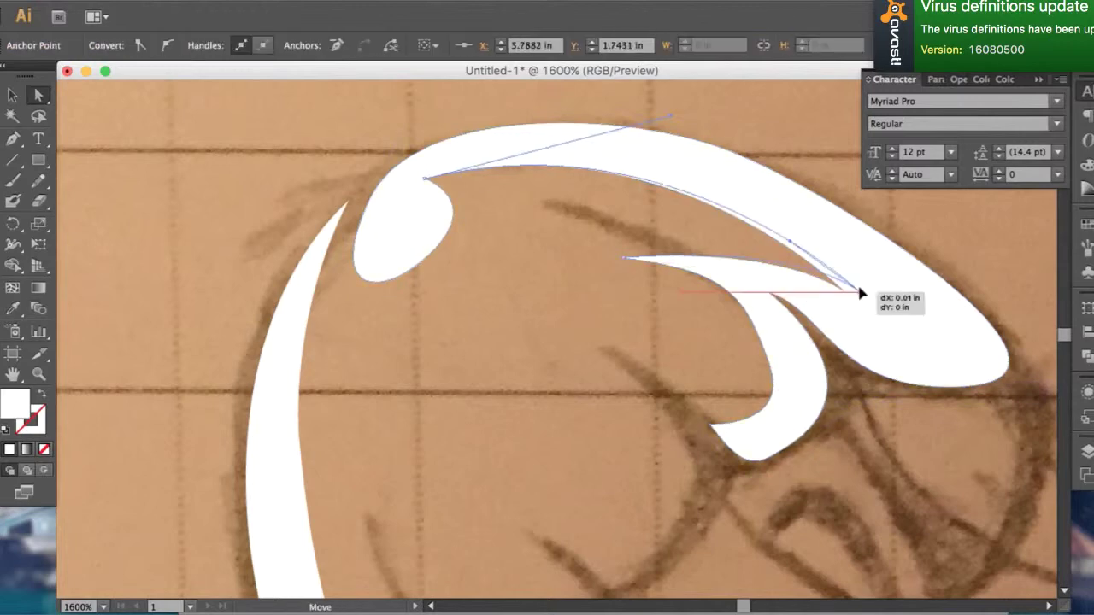
scroll(912, 378, down, 3)
shift+click(898, 453)
click(898, 452)
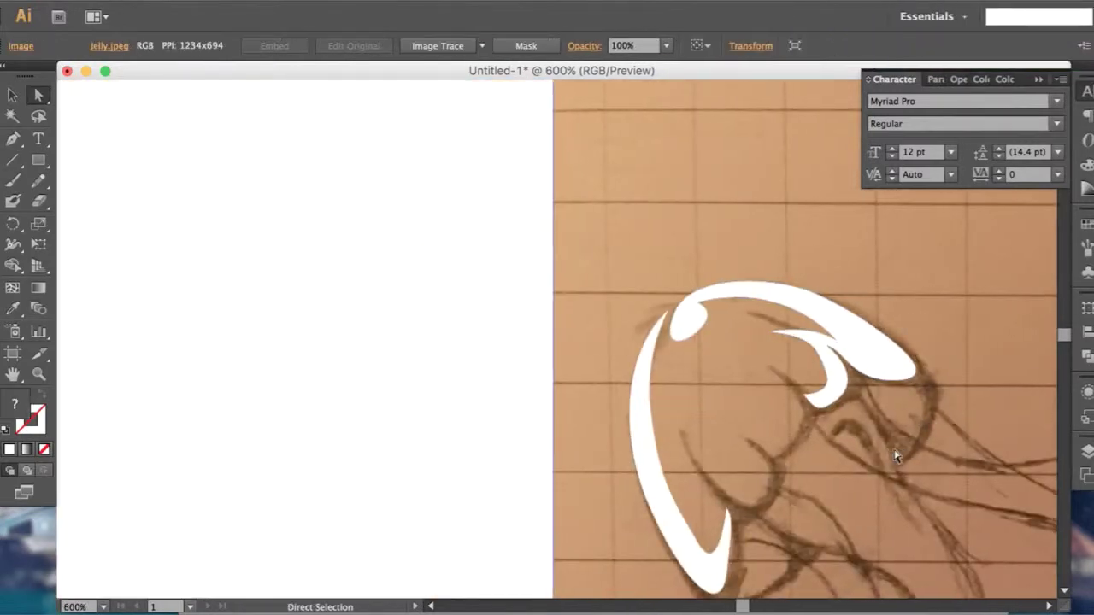
shift+click(921, 459)
Step: Draw a new curved white piece below the hook and adjust its handle
scroll(855, 367, up, 3)
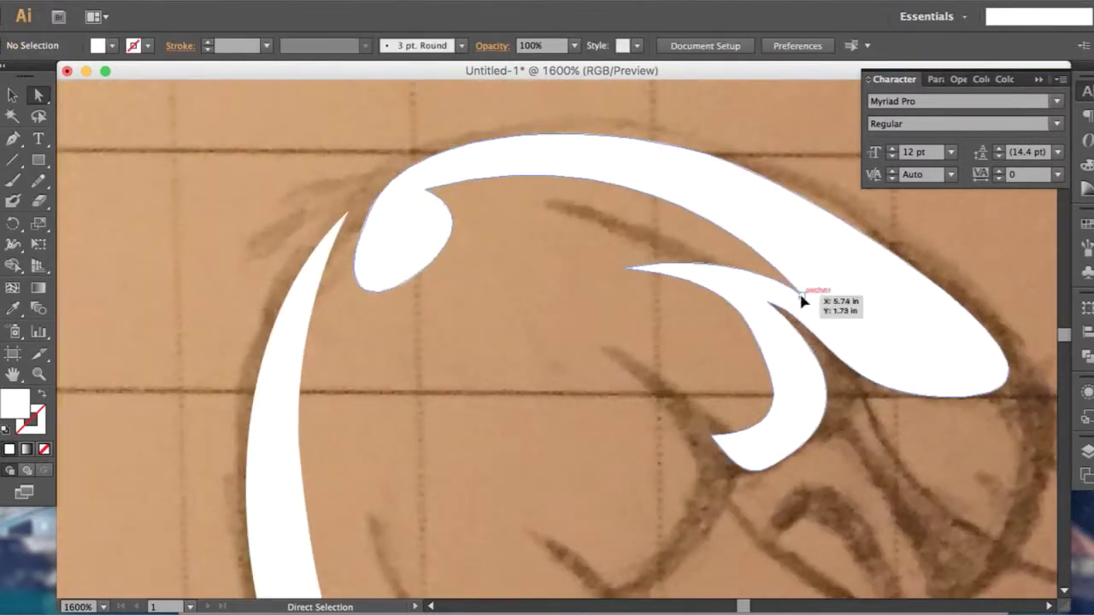
scroll(615, 376, down, 2)
scroll(596, 396, up, 2)
click(13, 139)
scroll(622, 294, down, 1)
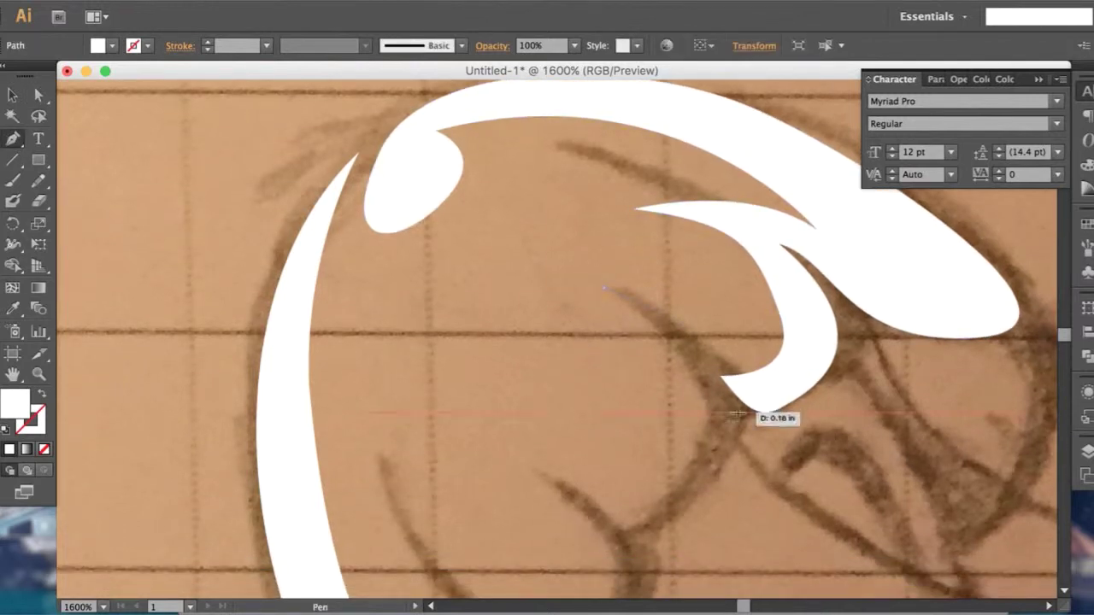
drag(741, 419, 701, 500)
drag(580, 534, 560, 521)
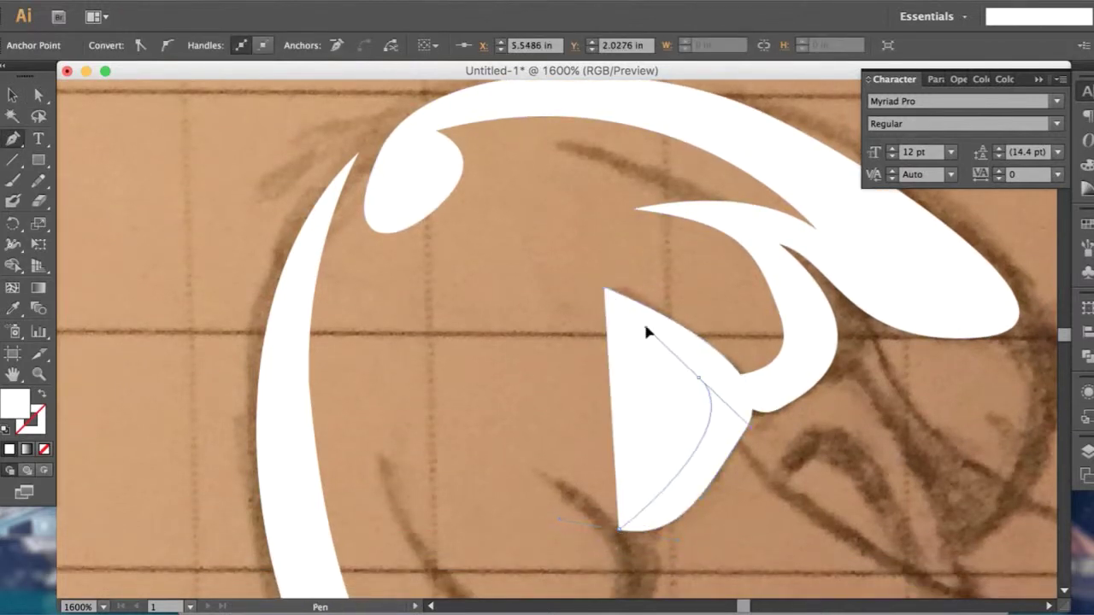
drag(721, 458, 722, 420)
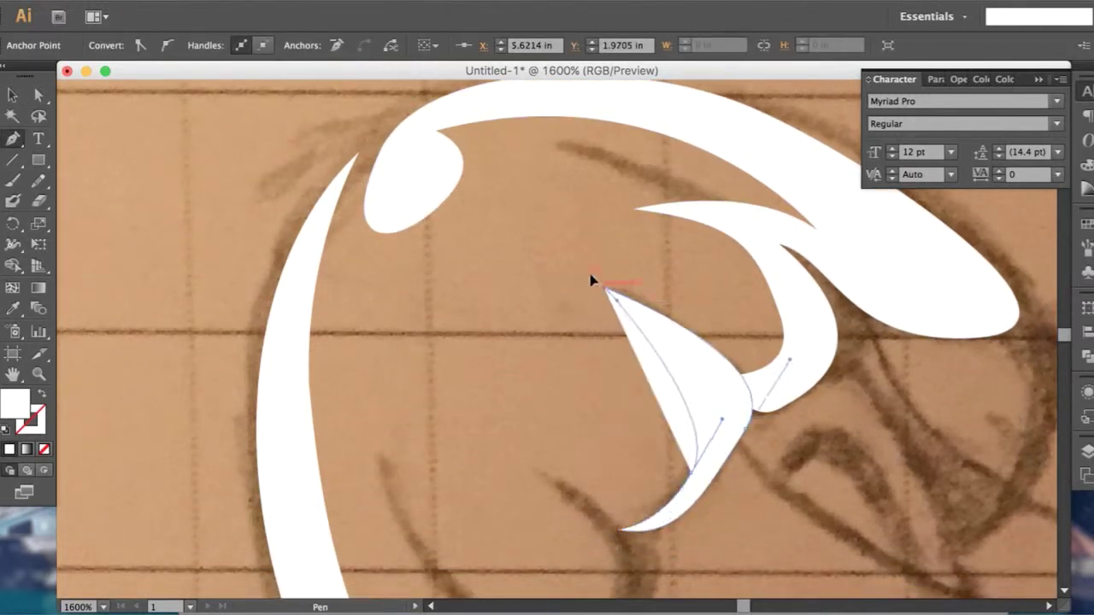
ctrl+click(530, 246)
key(ctrl+minus)
scroll(556, 359, down, 2)
key(ctrl+plus)
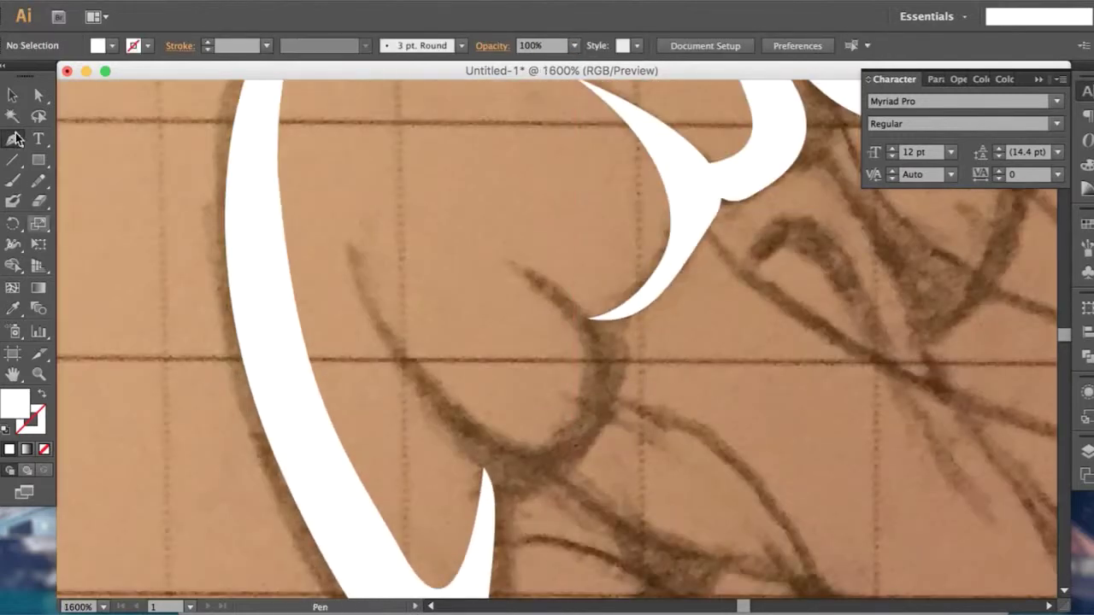
Step: Reshape the upper curved inner piece
ctrl+click(647, 321)
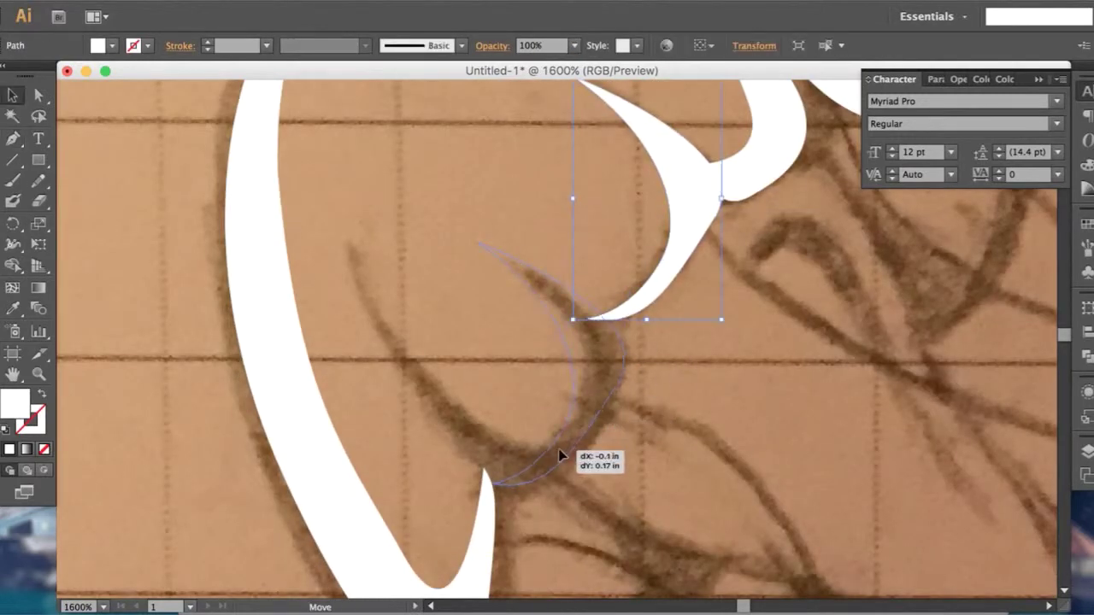
drag(561, 456, 563, 453)
key(ctrl+minus)
ctrl+click(742, 404)
key(ctrl+plus)
key(ctrl+plus)
key(ctrl+plus)
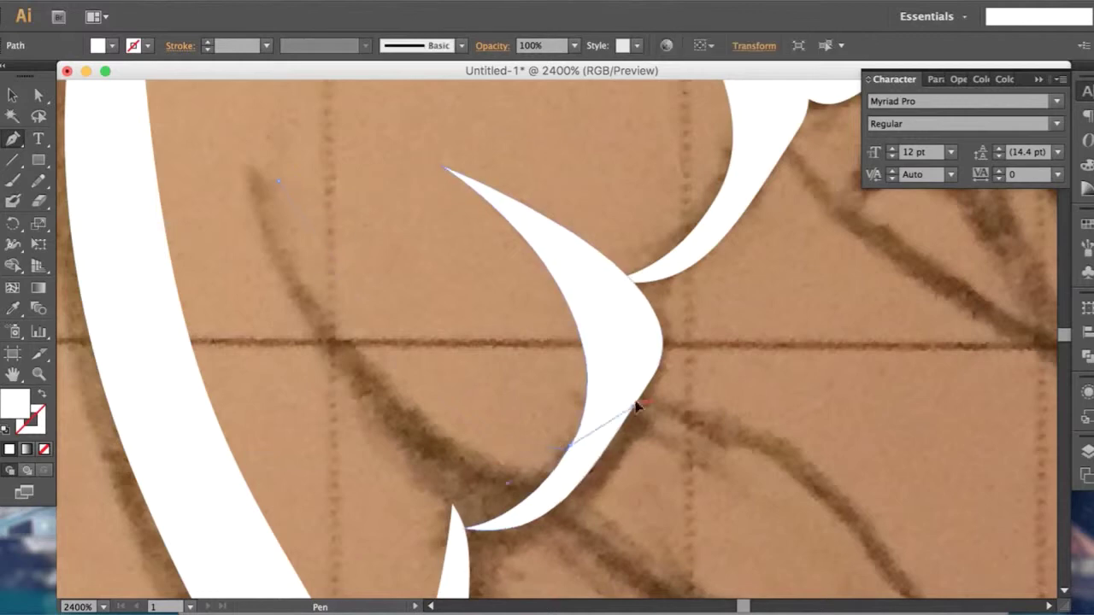
Step: Draw another inner strand with a corner anchor at its base and a smooth lower curve
drag(654, 321, 571, 451)
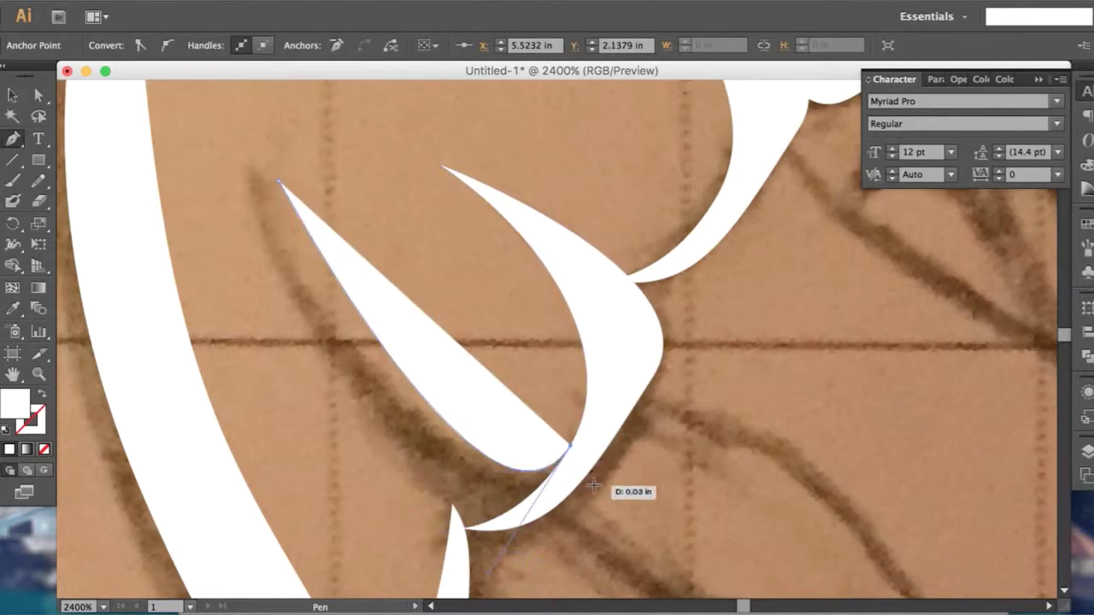
click(588, 471)
drag(439, 508, 383, 402)
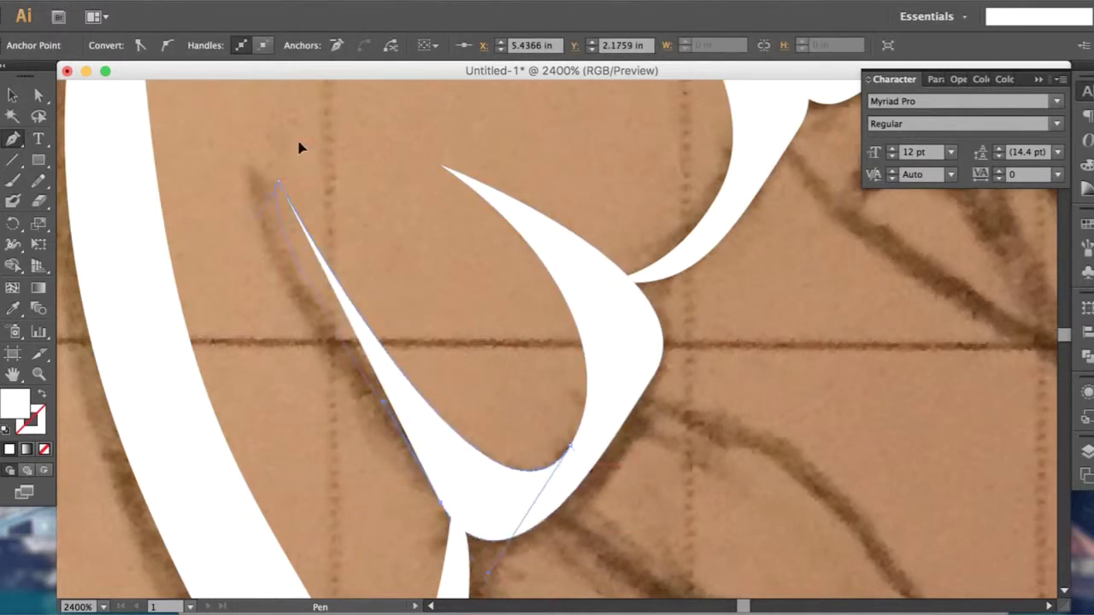
key(ctrl+minus)
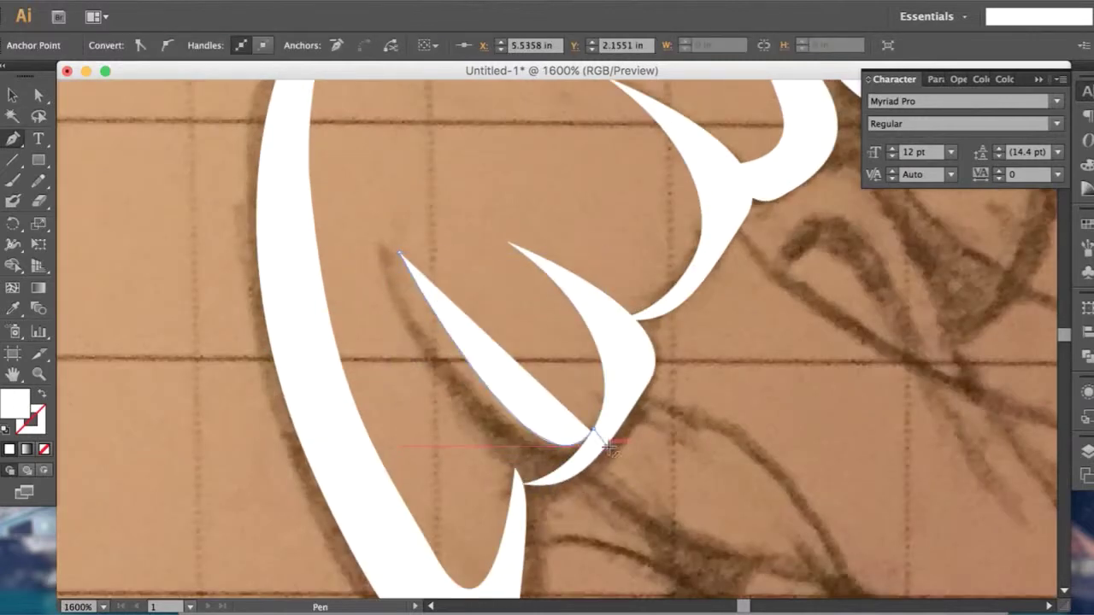
scroll(373, 102, up, 5)
scroll(374, 103, down, 5)
key(ctrl+minus)
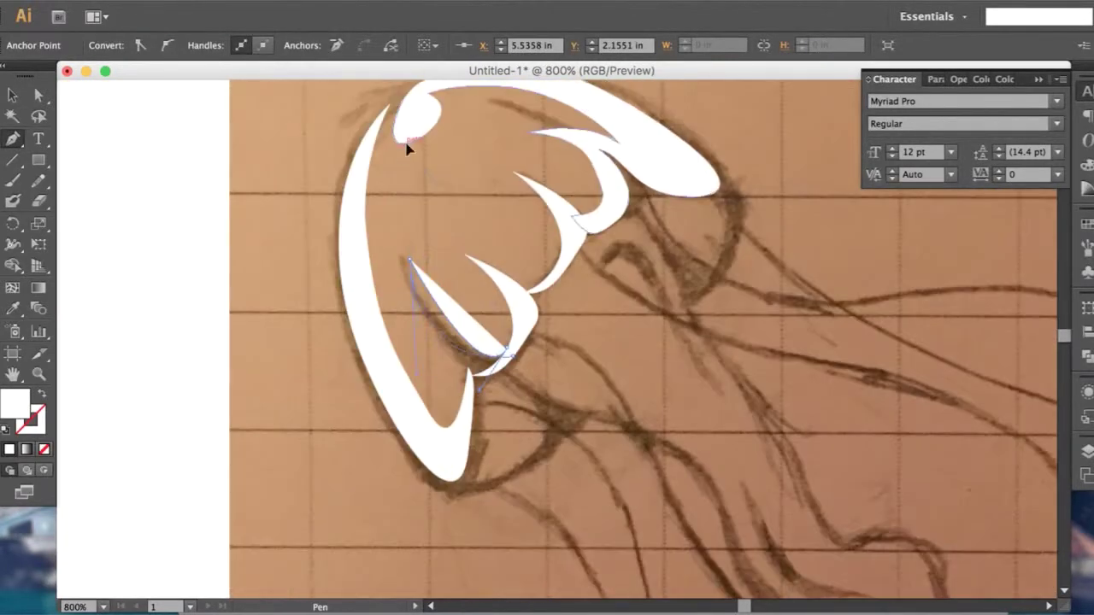
key(ctrl+plus)
key(ctrl+plus)
key(ctrl+minus)
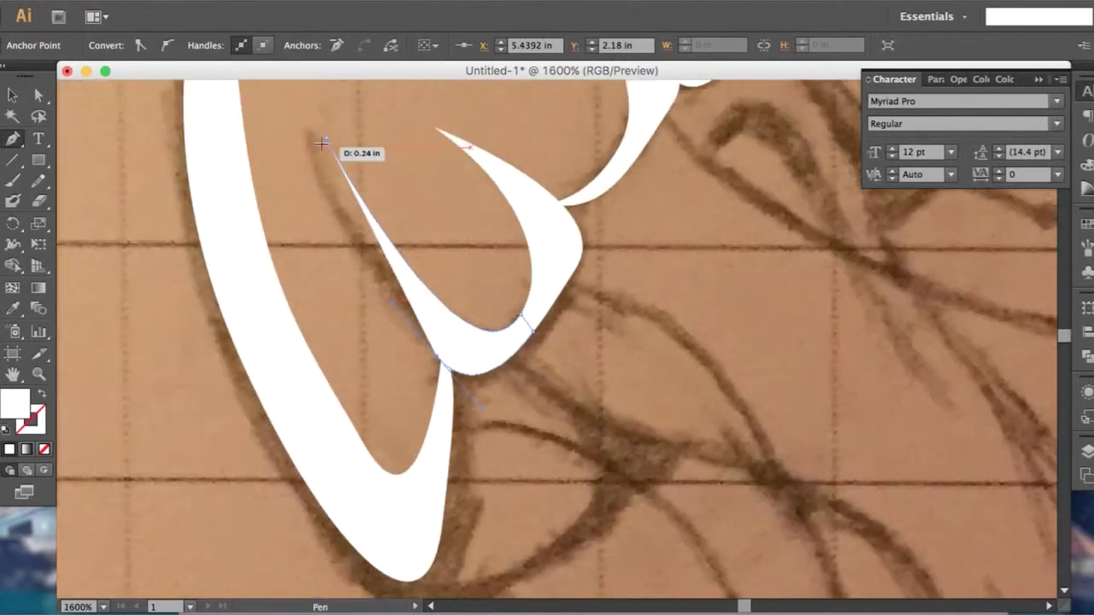
key(ctrl+minus)
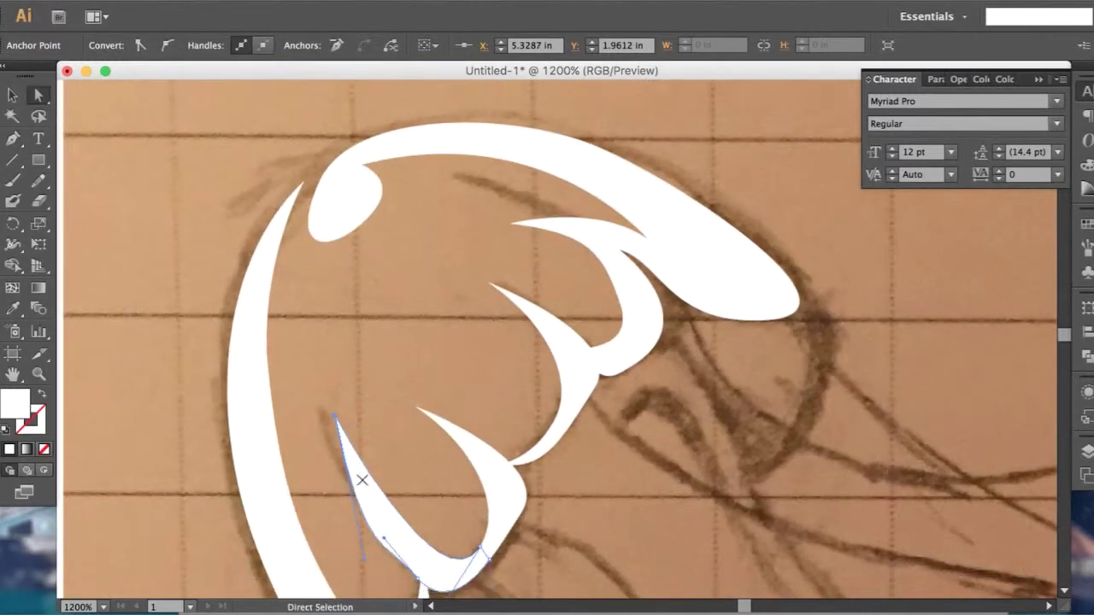
Step: Move an anchor on the lower crescent so it follows the sketch's inner line
click(372, 558)
key(ctrl+minus)
key(ctrl+plus)
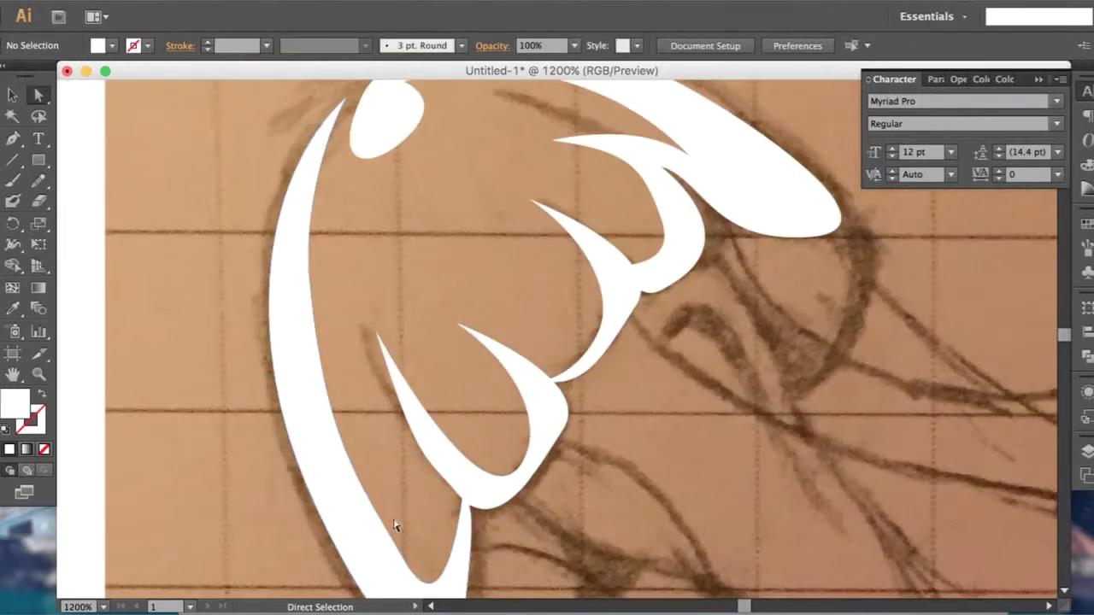
click(386, 501)
click(415, 451)
click(420, 451)
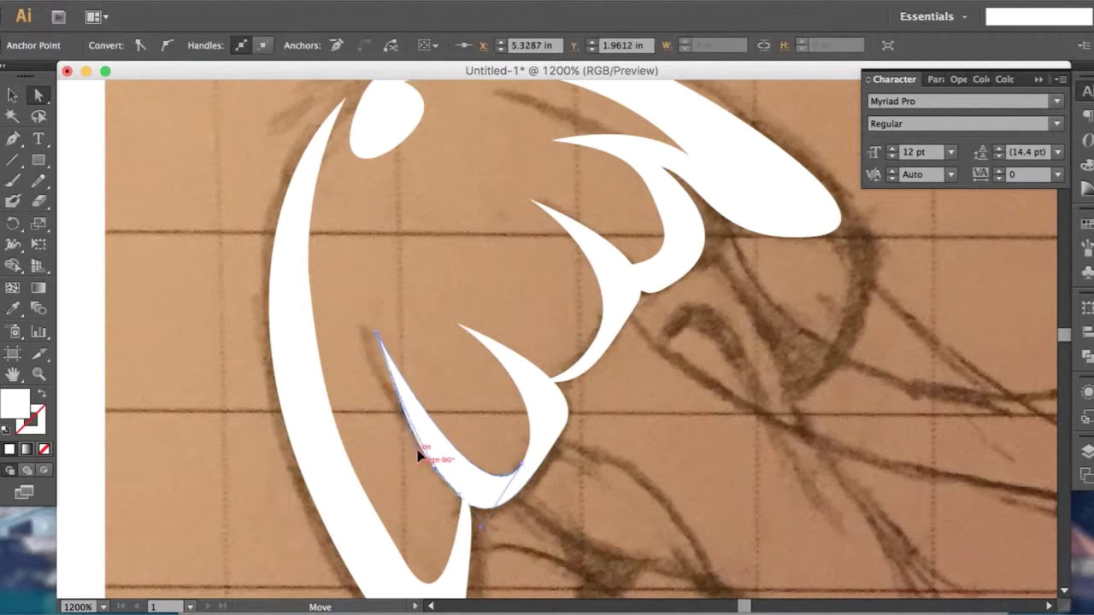
key(ctrl+minus)
key(ctrl+minus)
key(ctrl+minus)
key(ctrl+plus)
key(ctrl+plus)
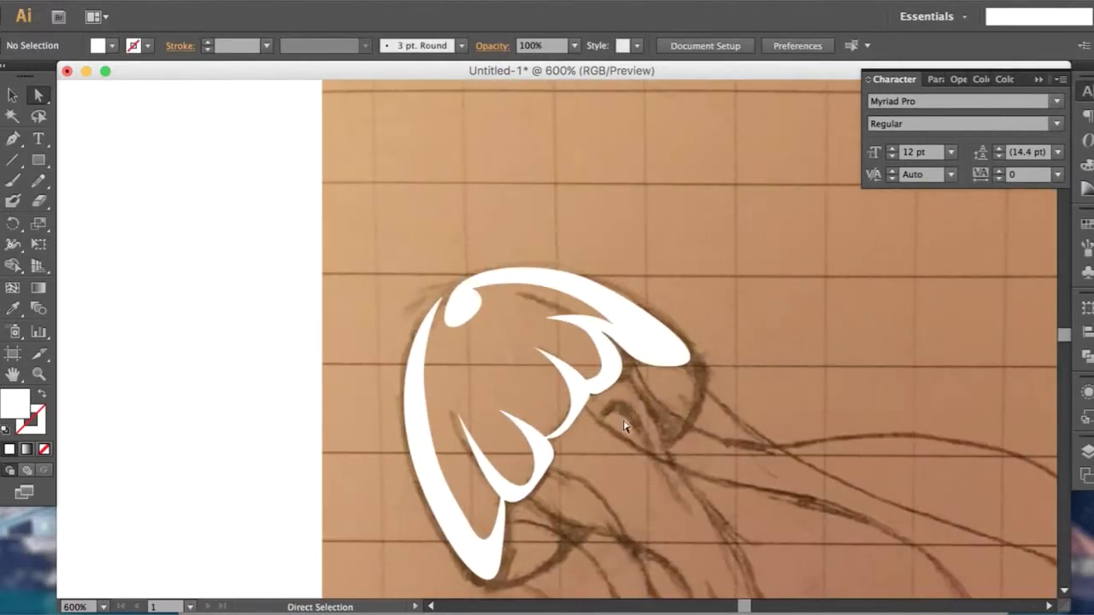
Step: Start a Pen path from the bell's top anchor down the inner edge to the crescent's lower tip
scroll(667, 324, down, 3)
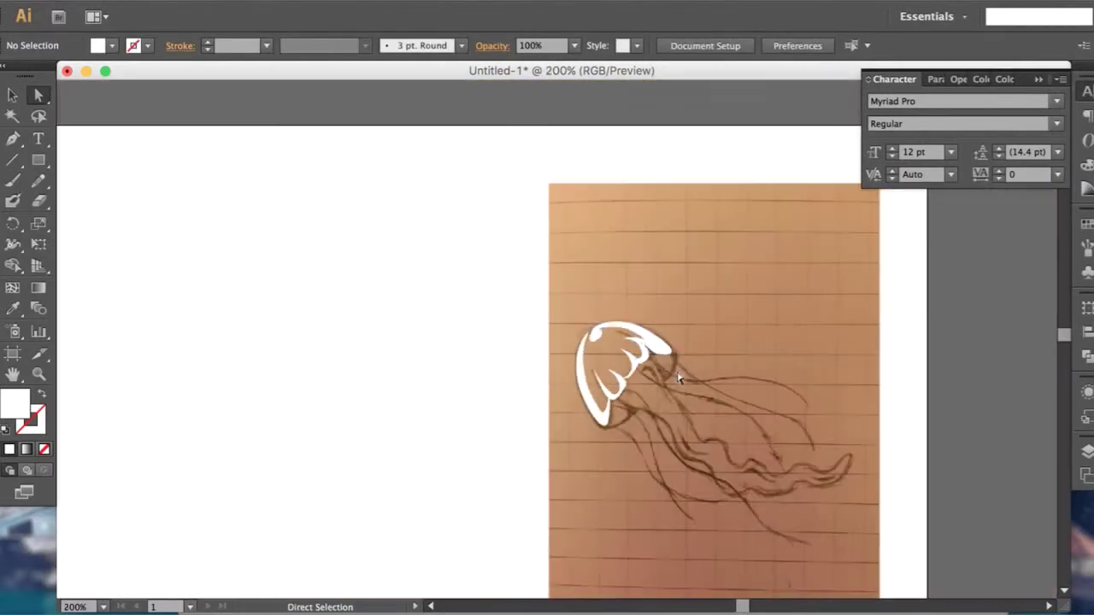
scroll(671, 379, up, 1)
scroll(598, 342, up, 3)
key(p)
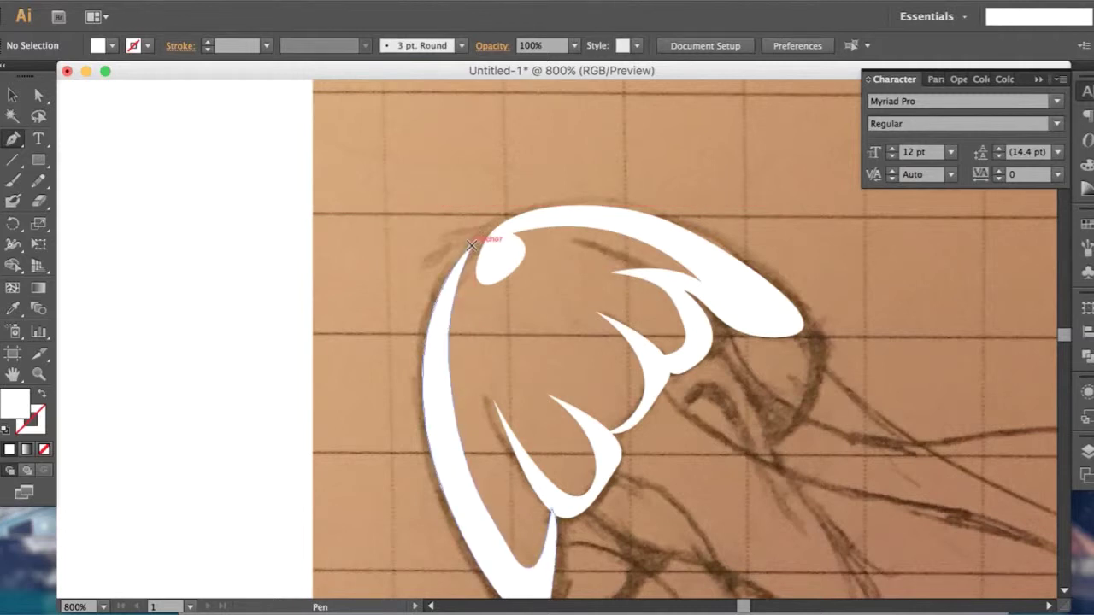
click(471, 246)
drag(516, 329, 616, 277)
drag(474, 338, 529, 331)
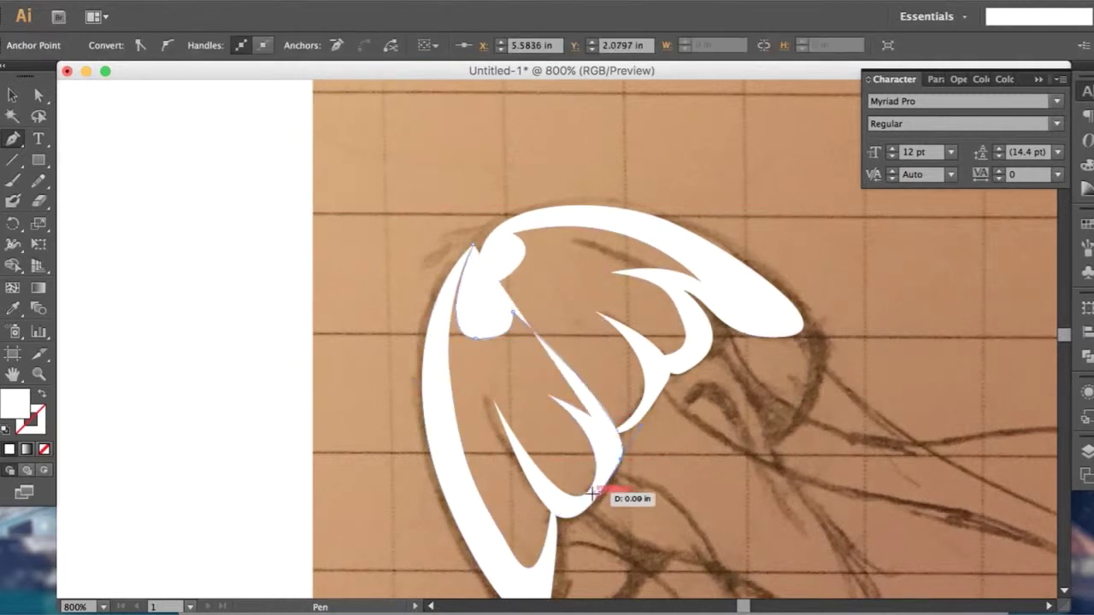
Step: Close the filler path along the left edge and select all bell pieces for Shape Builder merging
drag(511, 408, 561, 504)
scroll(562, 504, down, 1)
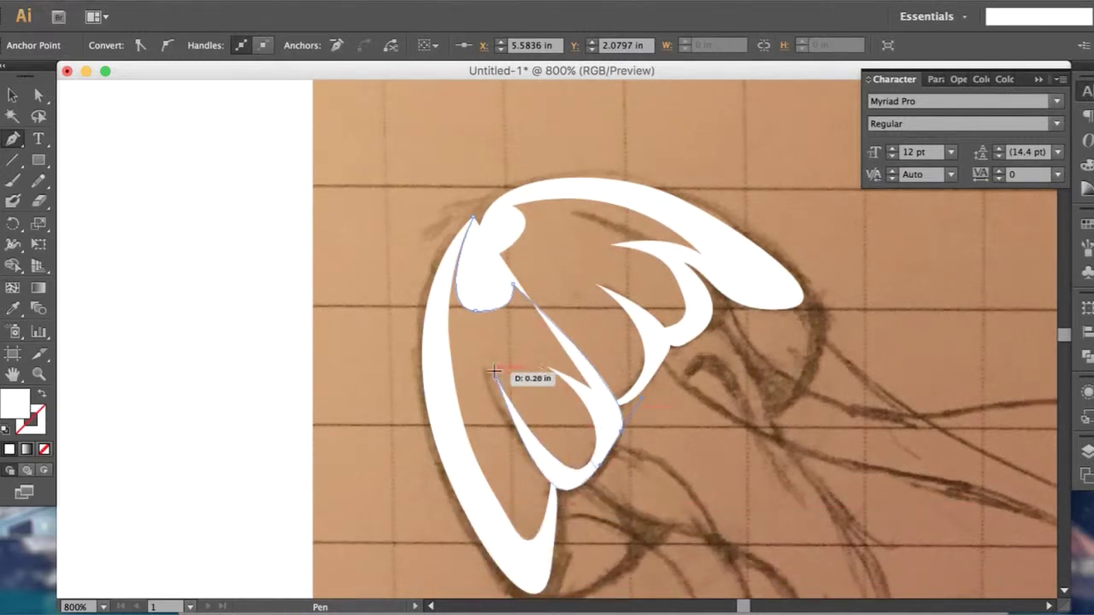
drag(426, 174, 426, 175)
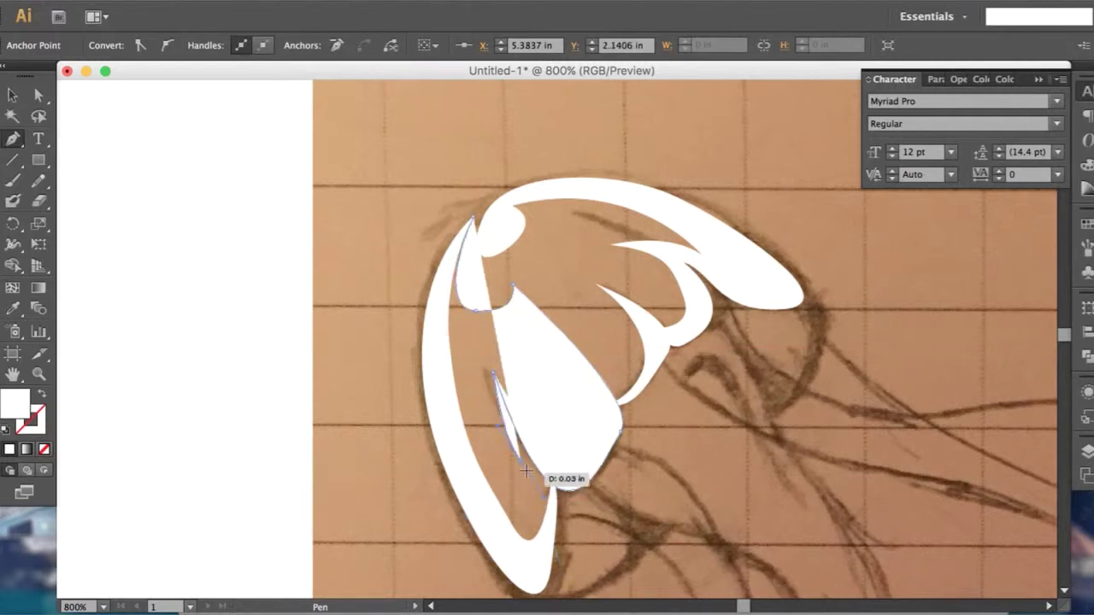
drag(454, 325, 437, 293)
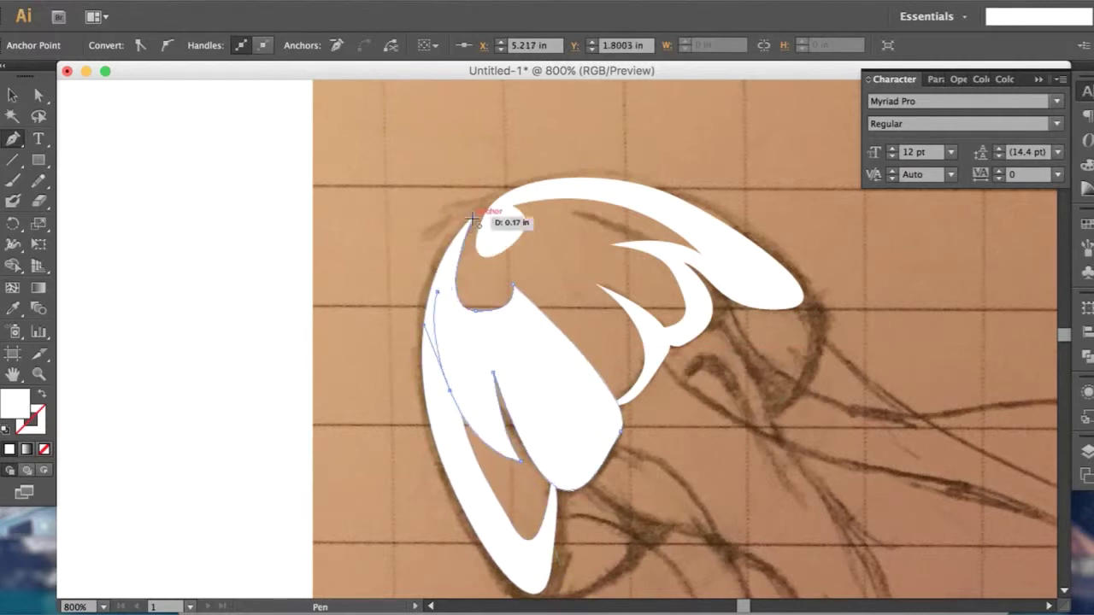
key(ctrl+a)
key(shift+m)
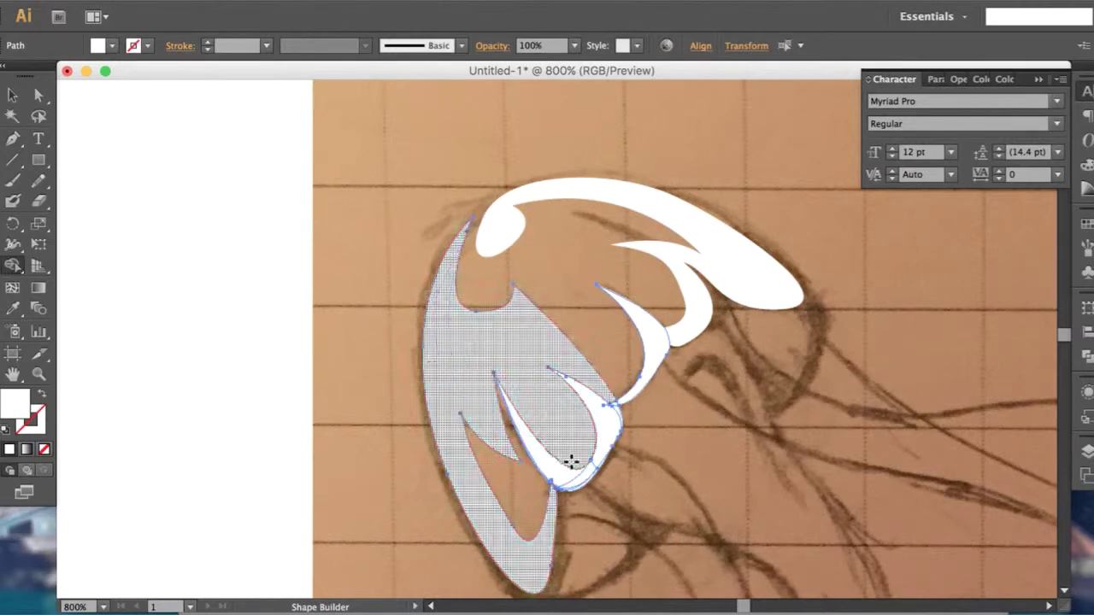
Step: Merge the large left region into one white shape and remove the small region near the tip
click(571, 463)
key(v)
key(ctrl+shift+a)
key(ctrl+minus)
key(ctrl+plus)
key(ctrl+plus)
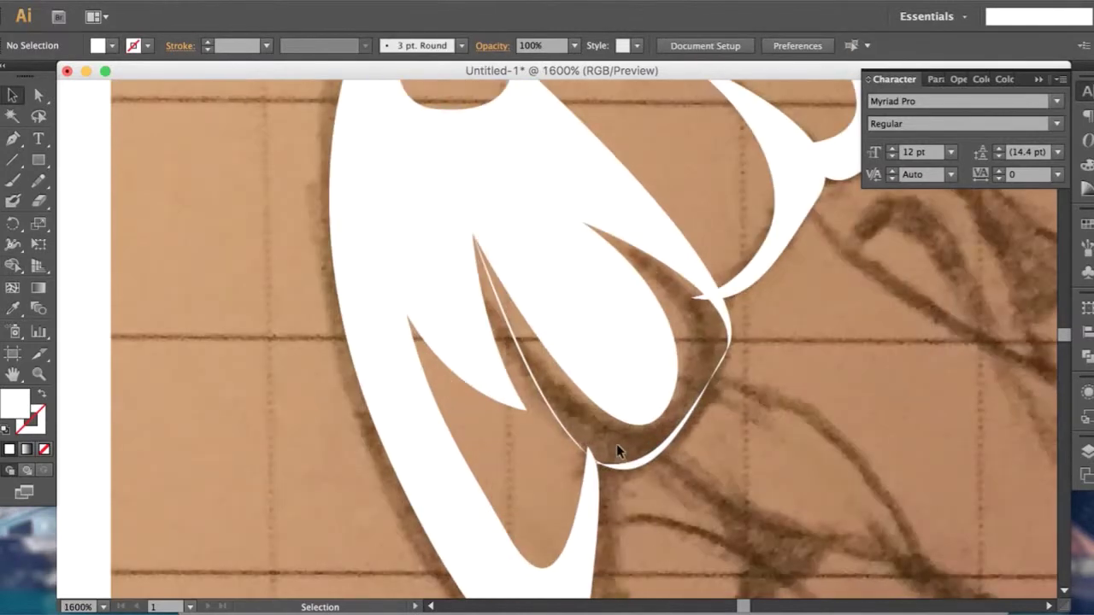
key(ctrl+minus)
key(ctrl+minus)
key(ctrl+plus)
key(ctrl+plus)
key(ctrl+plus)
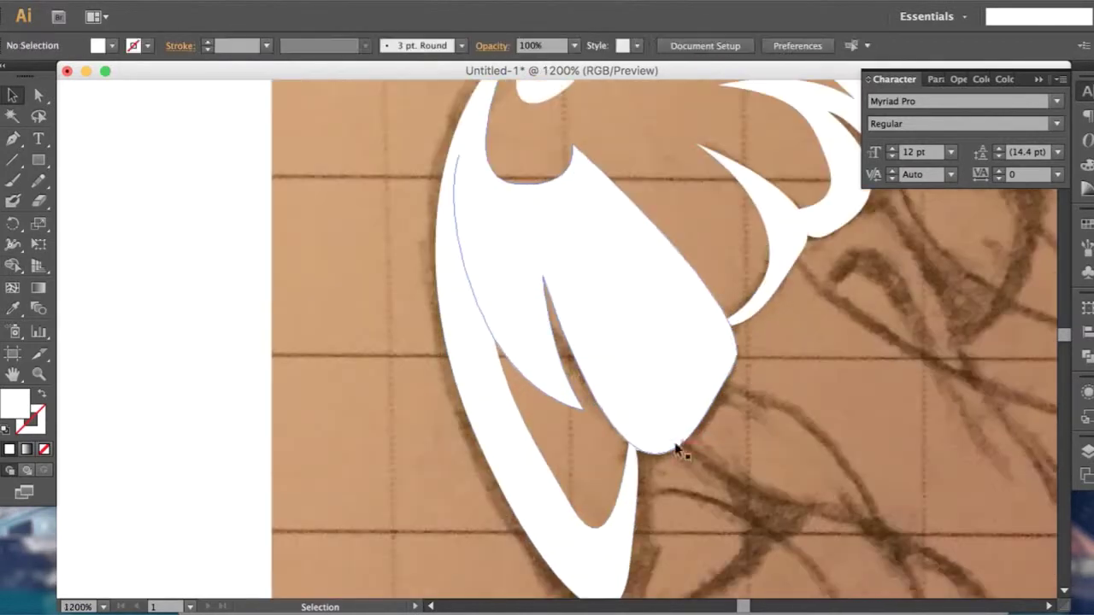
click(676, 441)
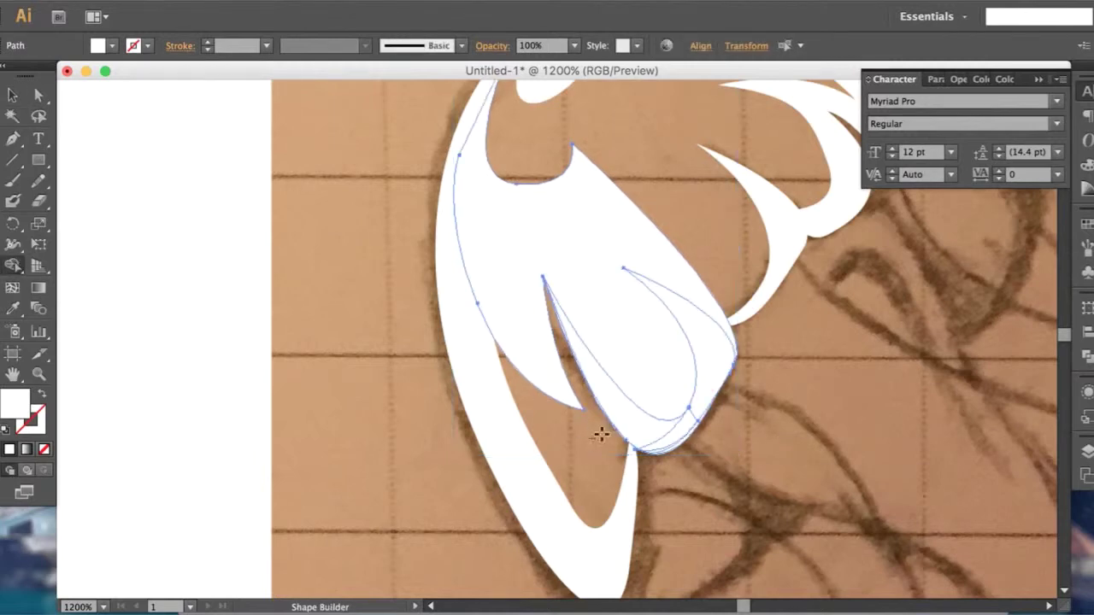
alt+click(710, 367)
Step: Draw a thin closed sliver along the lower crescent's outer edge with the Pen
key(a)
key(ctrl+plus)
key(ctrl+plus)
key(ctrl+plus)
key(p)
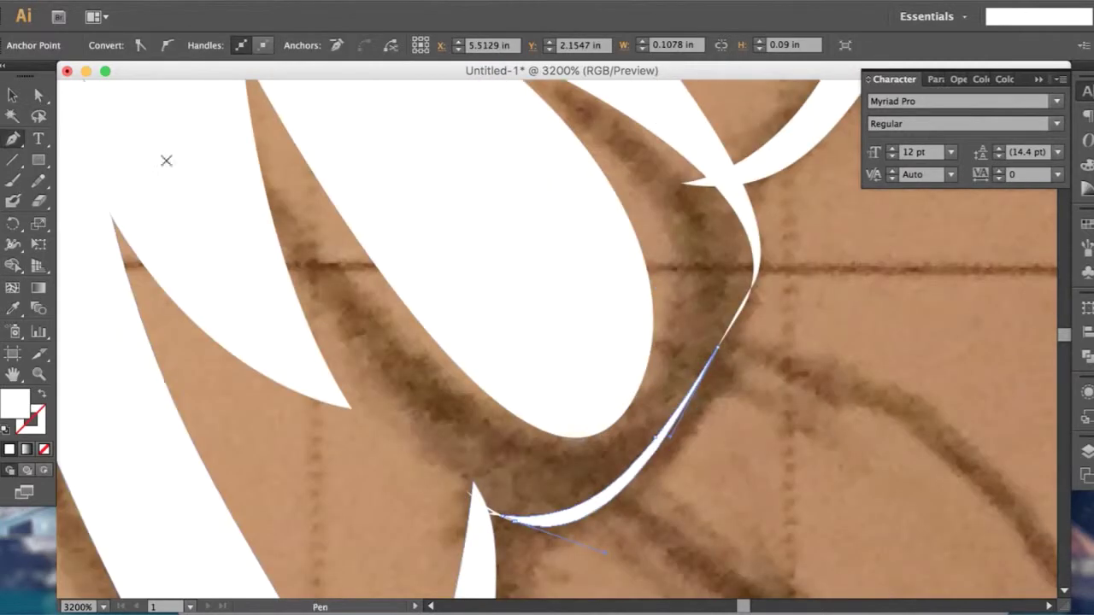
key(ctrl+minus)
key(ctrl+minus)
key(ctrl+minus)
key(ctrl+minus)
key(ctrl+minus)
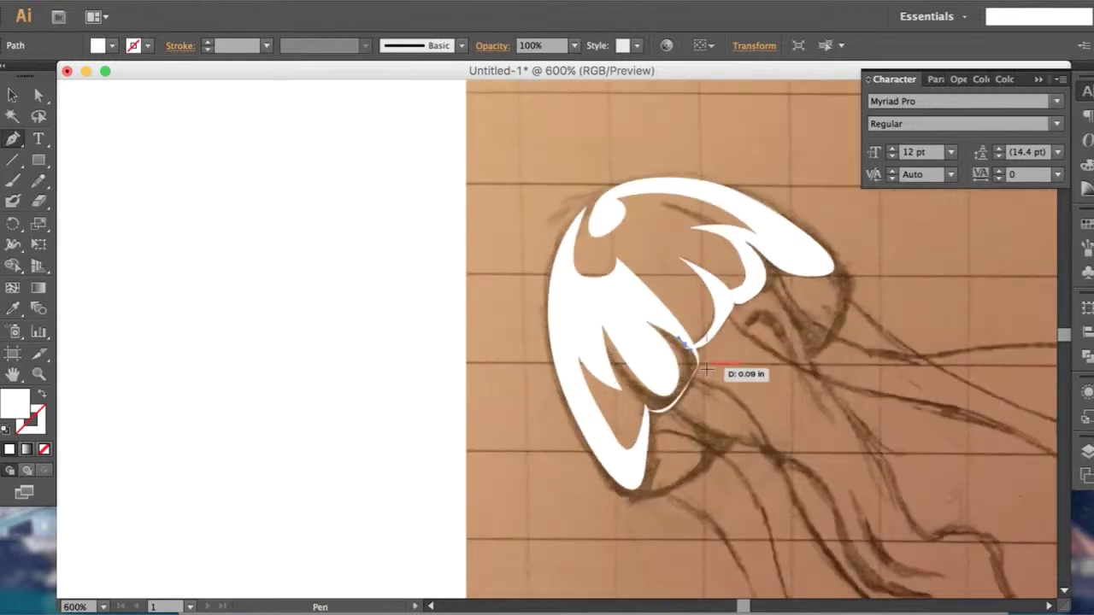
key(ctrl+plus)
key(ctrl+plus)
key(ctrl+plus)
click(604, 446)
key(ctrl+plus)
key(ctrl+plus)
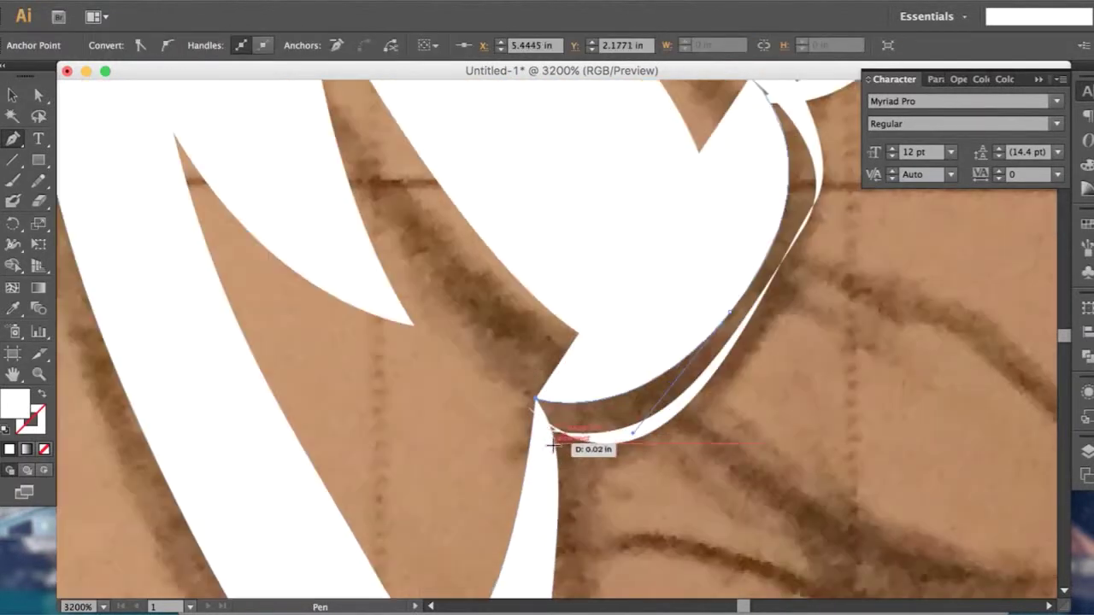
drag(640, 444, 723, 417)
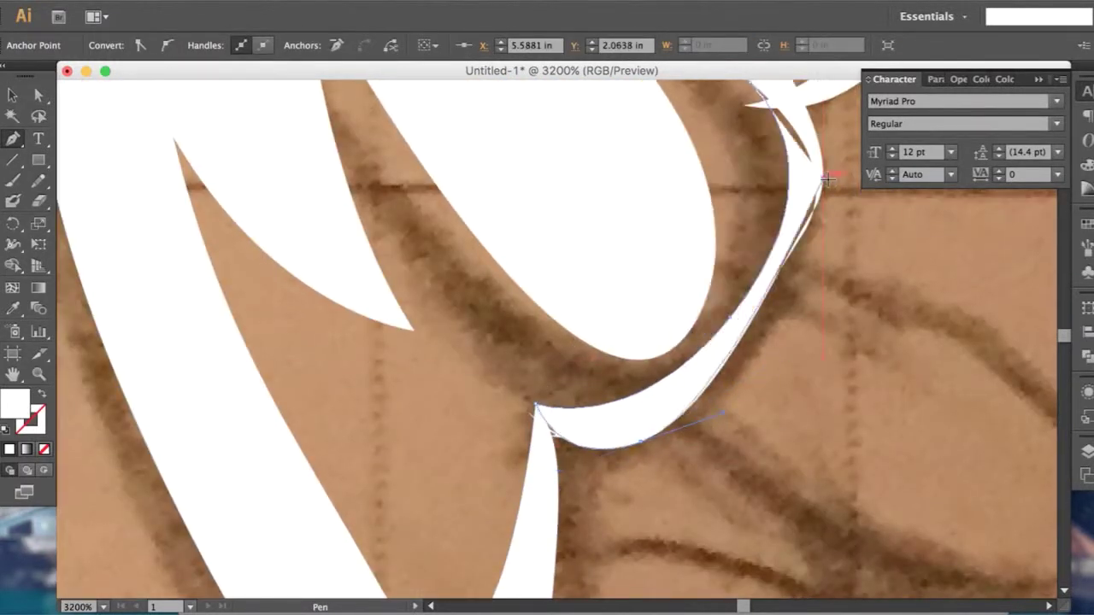
click(811, 126)
Step: Merge the new sliver into the white crescent with Shape Builder
key(v)
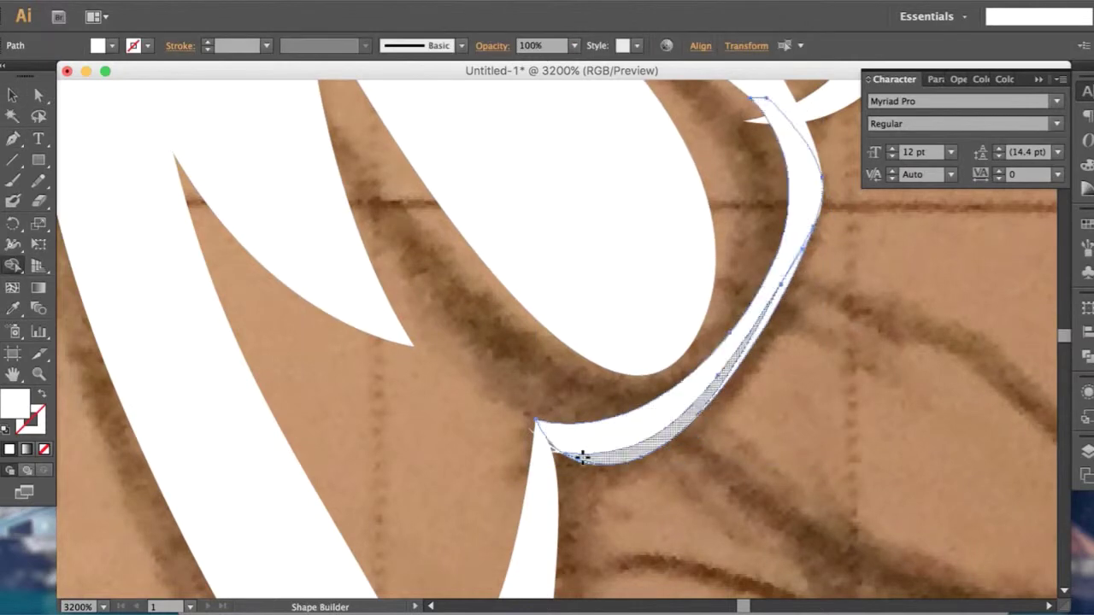
key(ctrl+minus)
key(shift+m)
scroll(530, 415, up, 3)
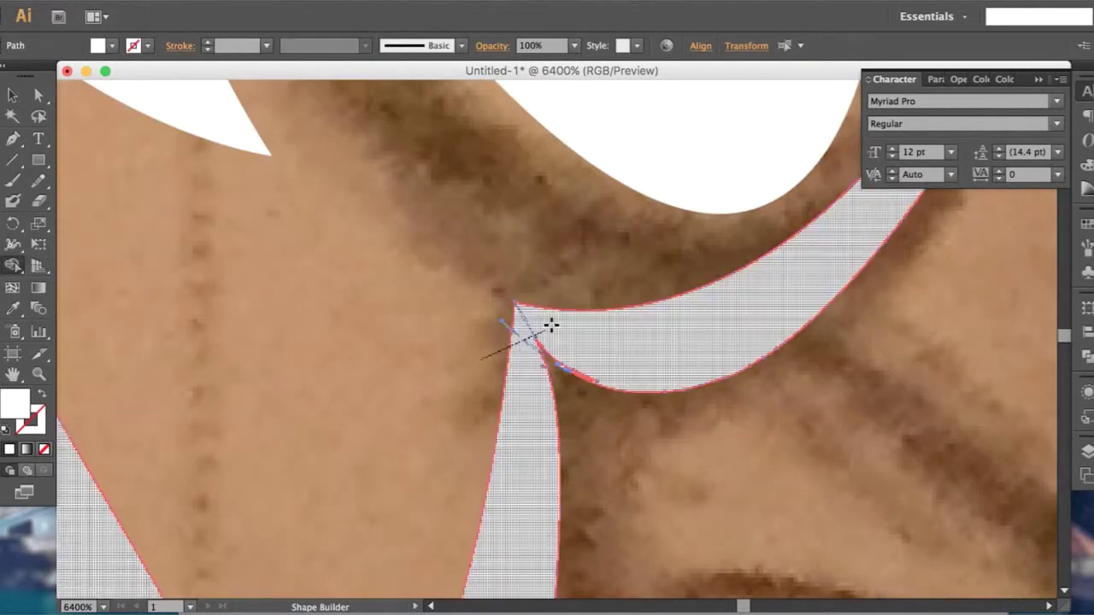
drag(549, 325, 564, 372)
scroll(740, 178, down, 4)
scroll(740, 179, up, 2)
Step: Move anchors on the crescent to reshape the bell's lower curve
key(a)
scroll(771, 319, down, 3)
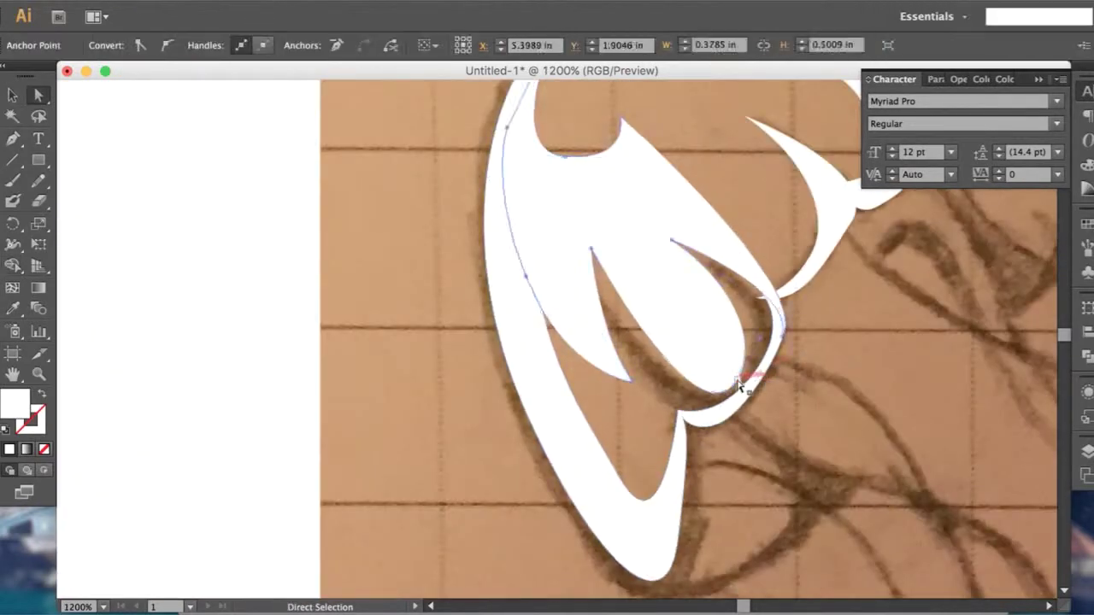
drag(740, 385, 729, 371)
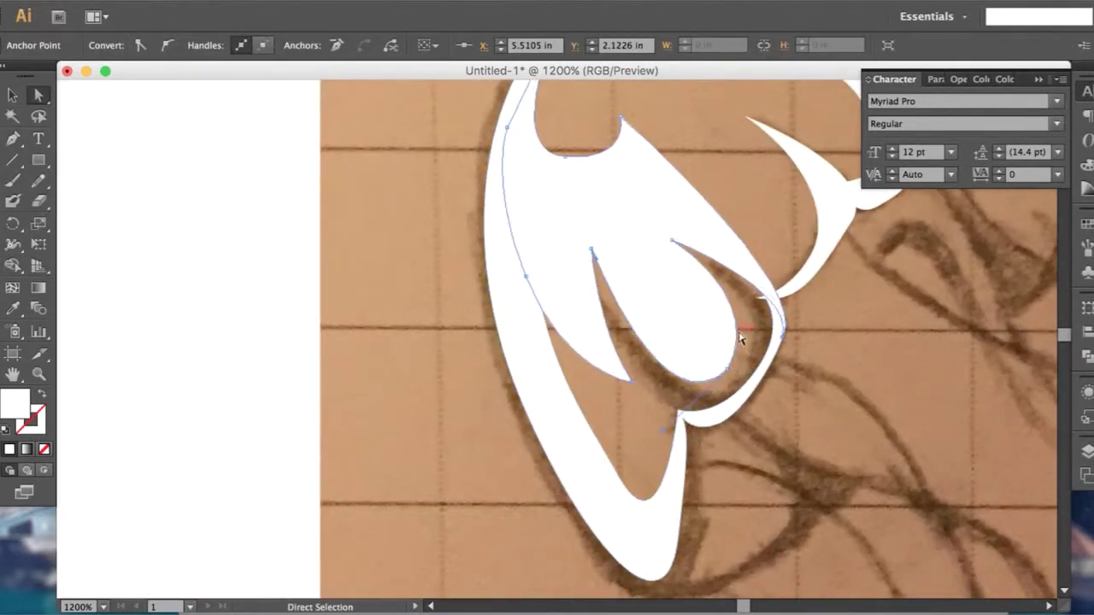
scroll(842, 332, down, 2)
click(842, 332)
scroll(842, 332, up, 2)
click(561, 196)
click(764, 317)
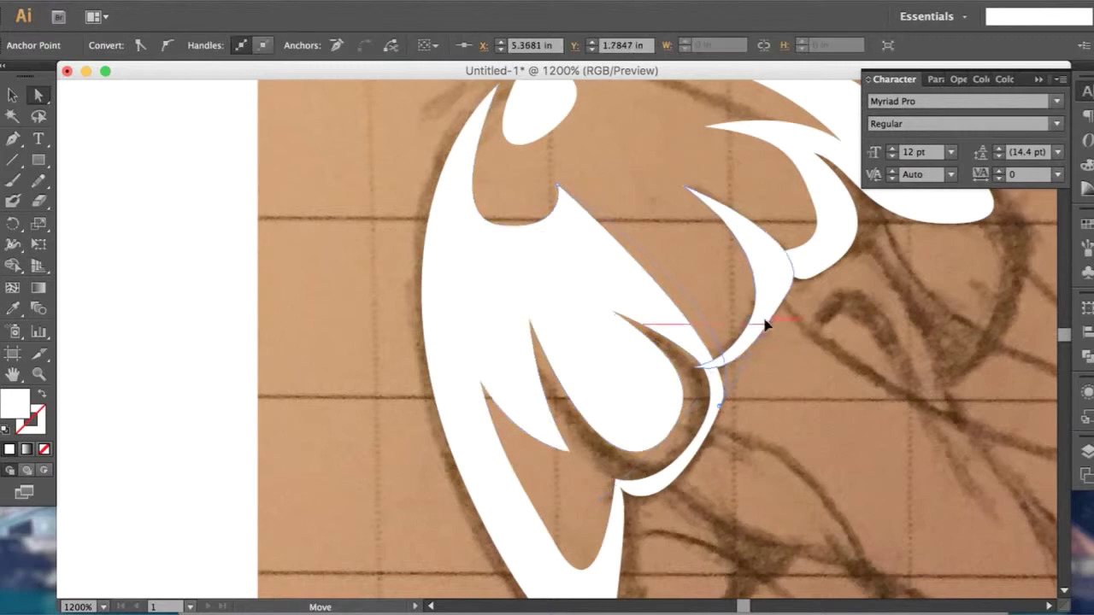
click(860, 391)
Step: Merge a small leftover region into the crescent with Shape Builder
click(28, 271)
scroll(744, 361, up, 2)
click(744, 361)
Step: Unlock all objects and Alt-drag a copy of the bell onto the blank artboard
key(v)
scroll(867, 350, down, 3)
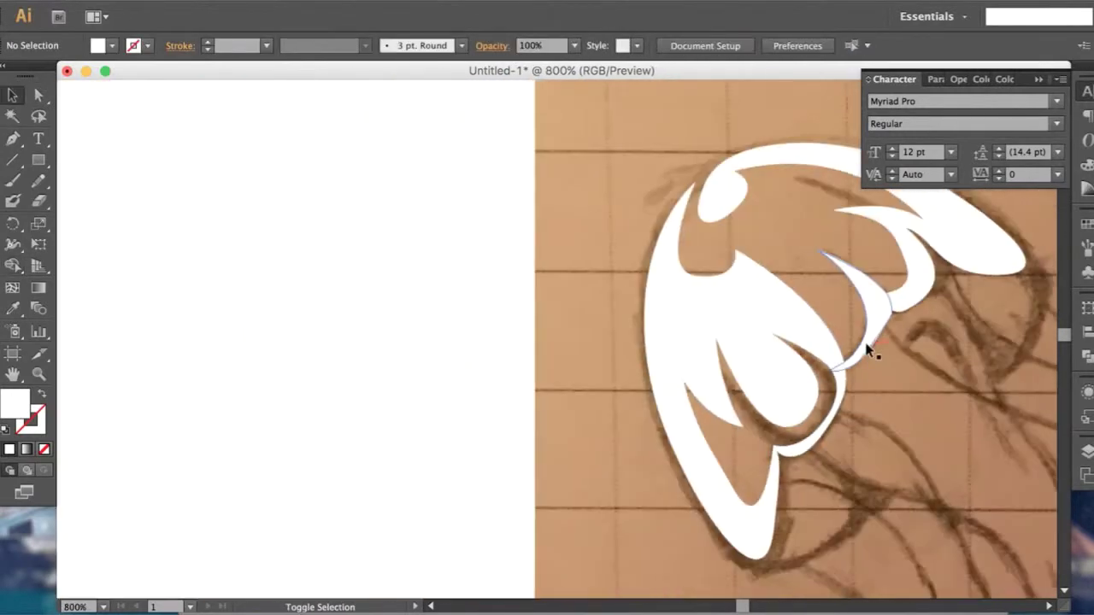
scroll(854, 342, down, 2)
click(201, 2)
click(226, 103)
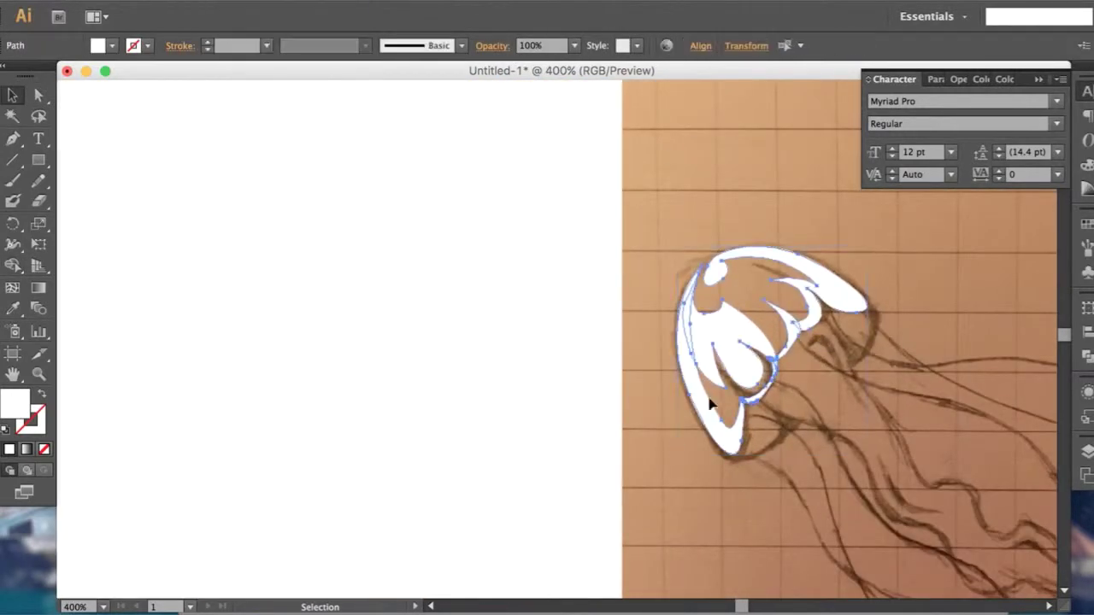
drag(788, 308, 478, 308)
Step: Fill the copied bell black and pull its inner tip anchor down and left
double_click(17, 410)
click(507, 193)
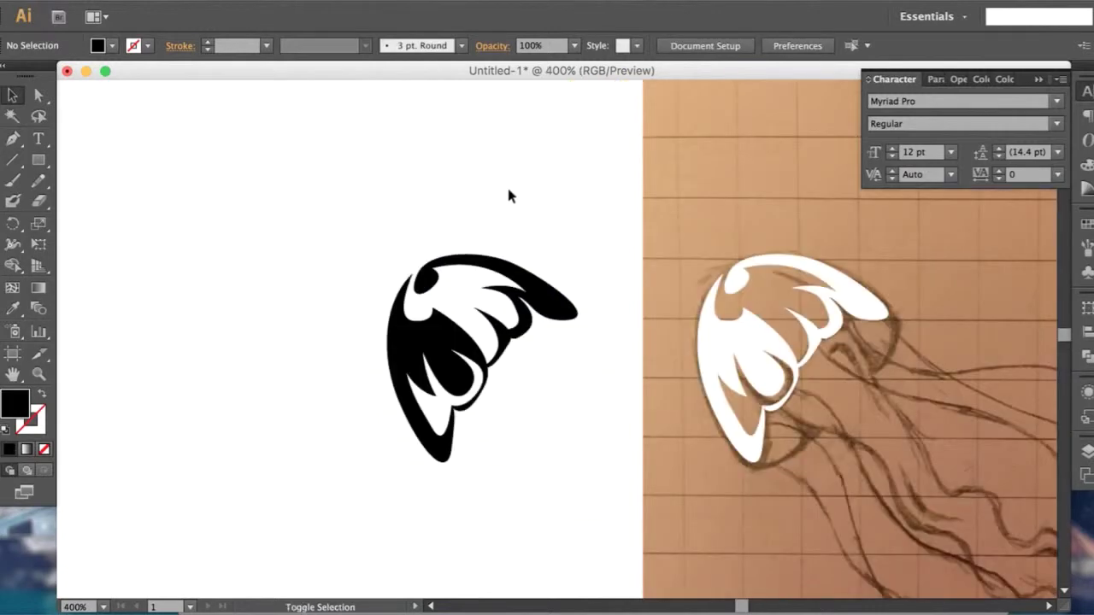
scroll(462, 423, up, 2)
scroll(461, 423, up, 1)
key(a)
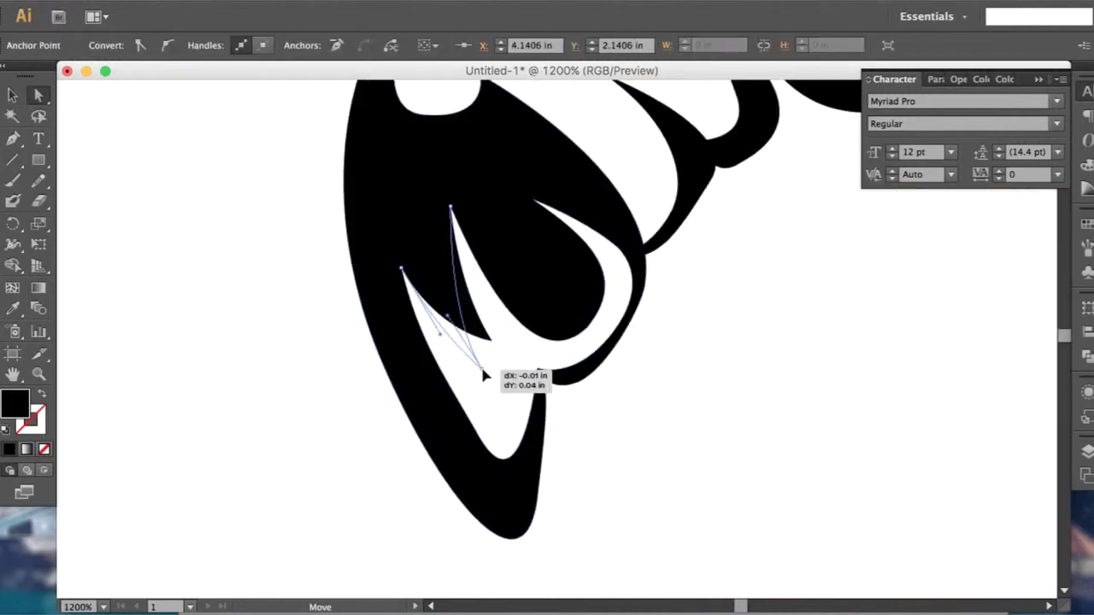
drag(479, 376, 502, 356)
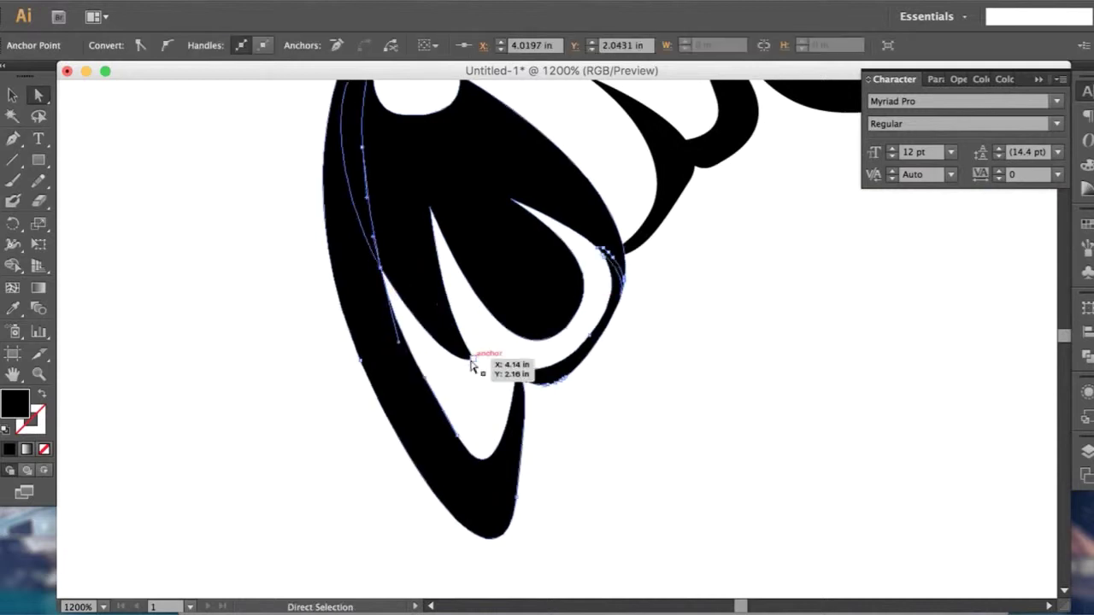
drag(471, 366, 457, 438)
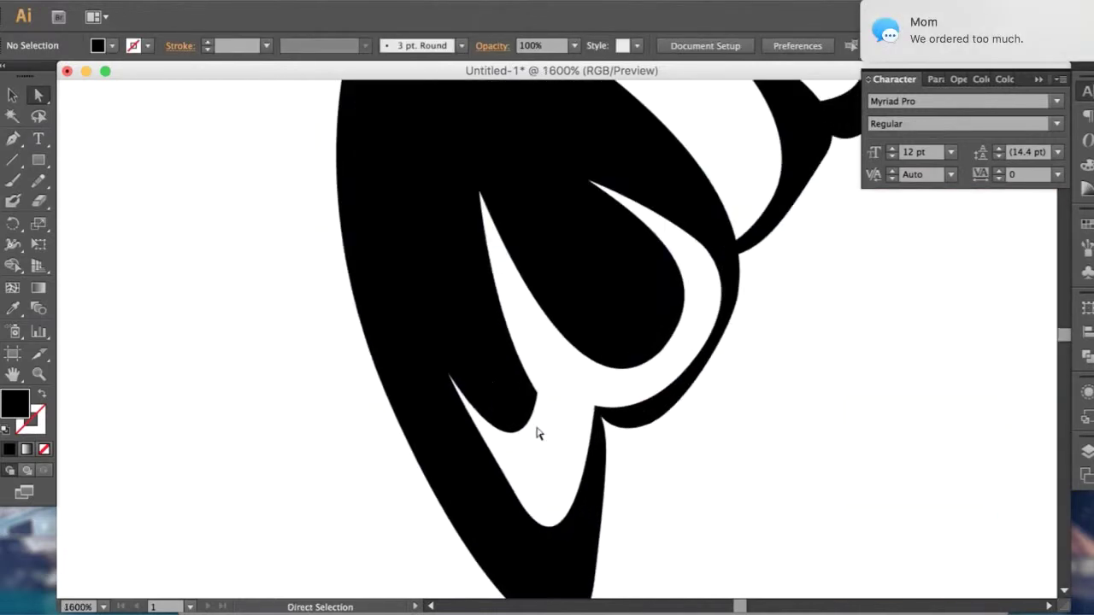
Step: Simplify the bell path at about 98% curve precision, cutting anchors from 39 to 12
key(ctrl+equal)
click(704, 408)
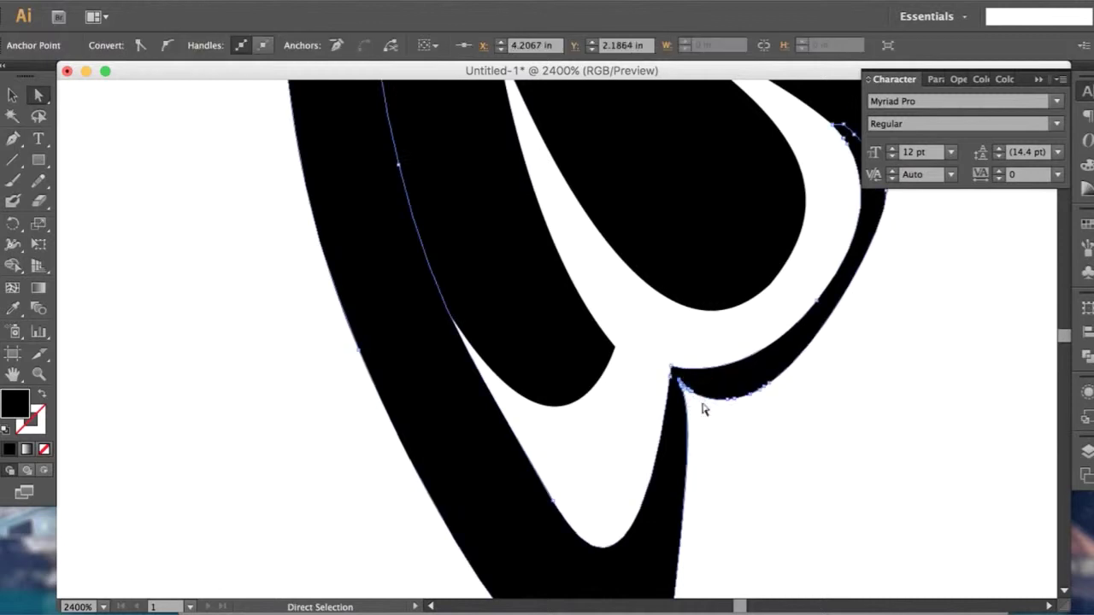
drag(694, 399, 731, 407)
click(245, 316)
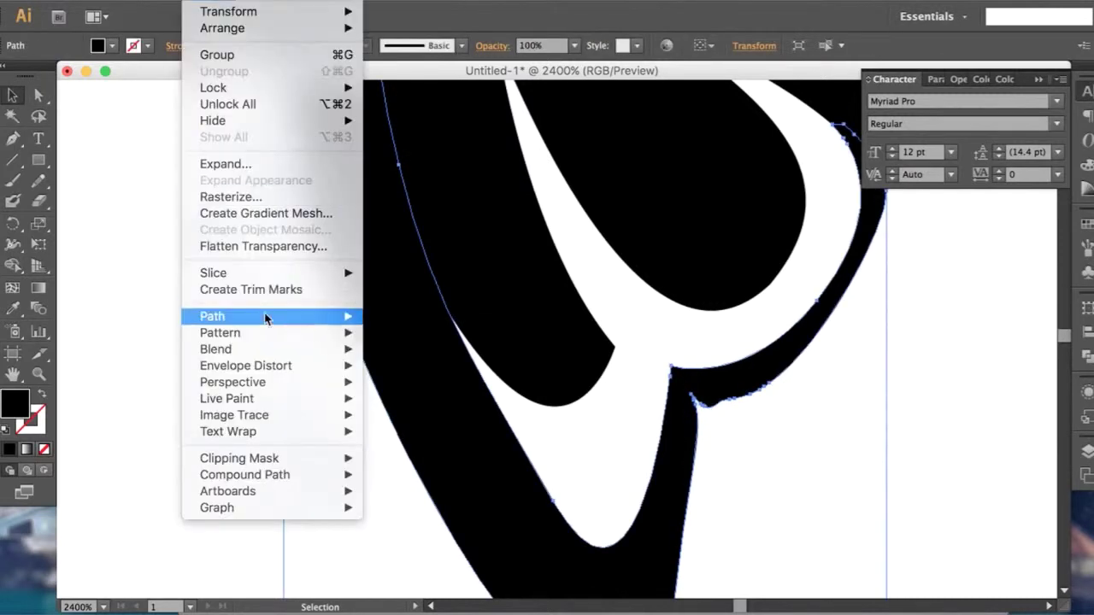
click(402, 387)
drag(299, 187, 358, 193)
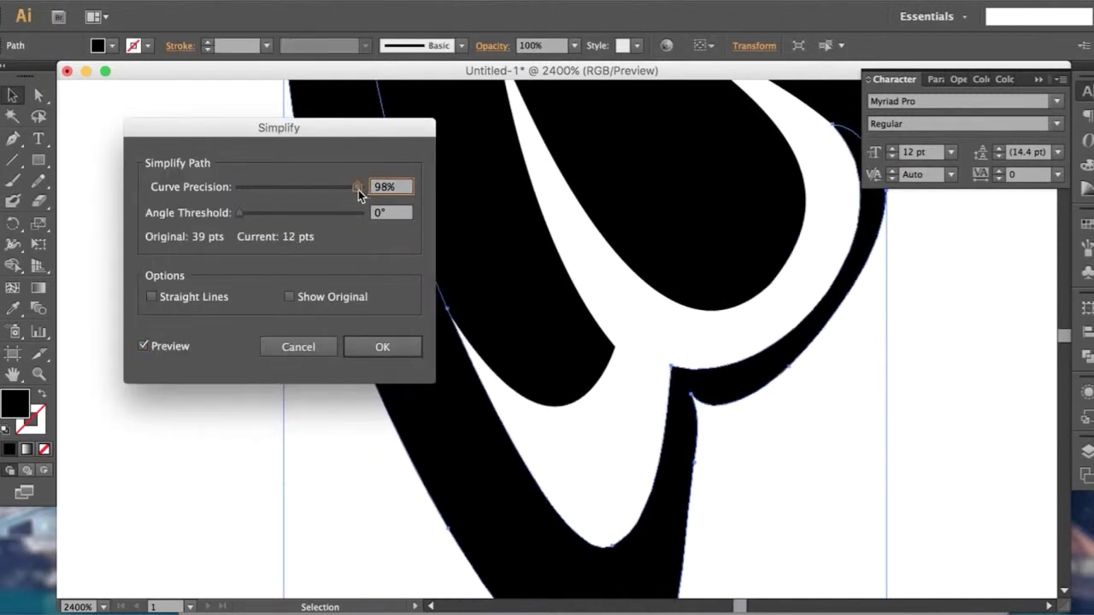
key(Return)
Step: Drag anchors near the notch to reshape the simplified bell edge
key(a)
mouse_move(694, 398)
mouse_down()
mouse_move(720, 424)
mouse_move(696, 440)
mouse_up()
click(769, 451)
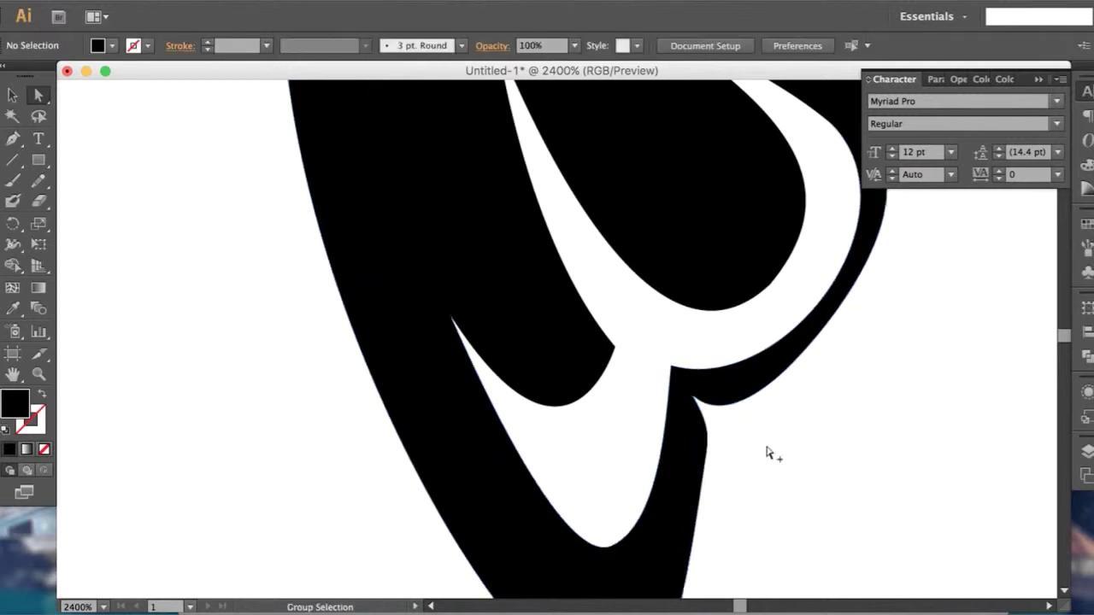
key(ctrl+minus)
key(ctrl+minus)
key(ctrl+minus)
key(ctrl+equal)
key(ctrl+equal)
drag(769, 415, 769, 406)
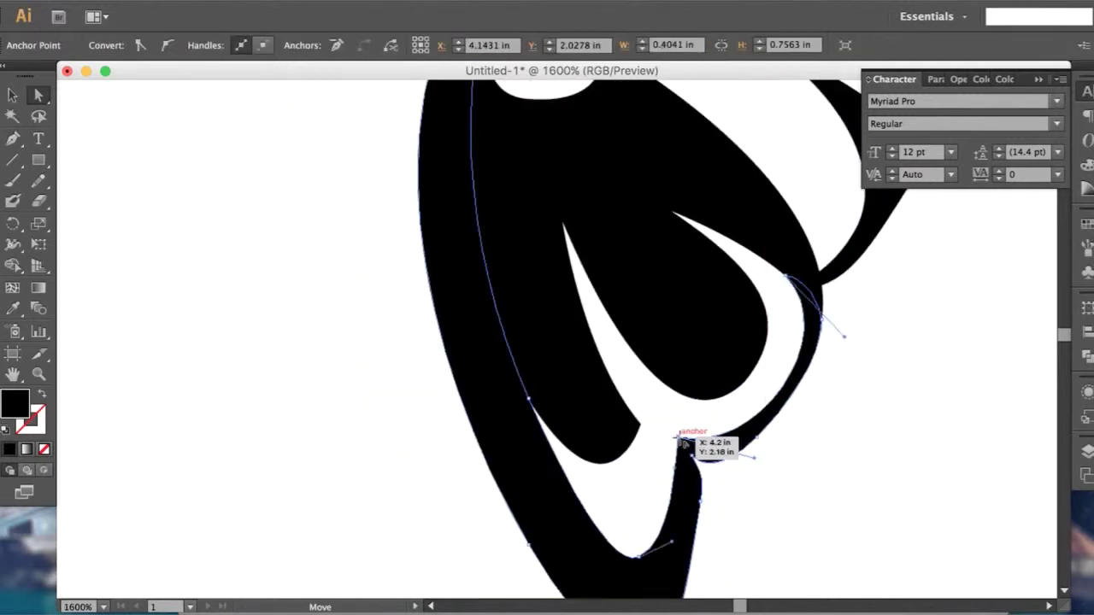
Step: Fine-tune the anchor at the bell's inner notch
drag(684, 443, 684, 443)
key(ctrl+minus)
key(ctrl+equal)
click(757, 330)
click(802, 374)
key(ctrl+minus)
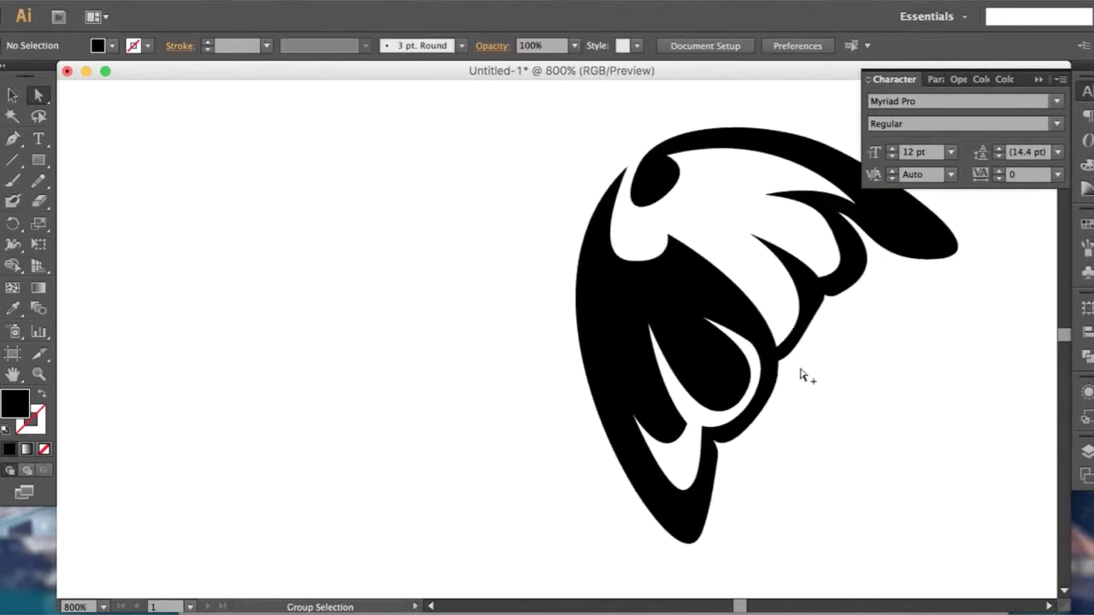
scroll(802, 375, down, 1)
scroll(674, 279, up, 2)
Step: Move anchors and curve handles to smooth the black bell's outline
drag(637, 301, 637, 276)
drag(695, 295, 674, 288)
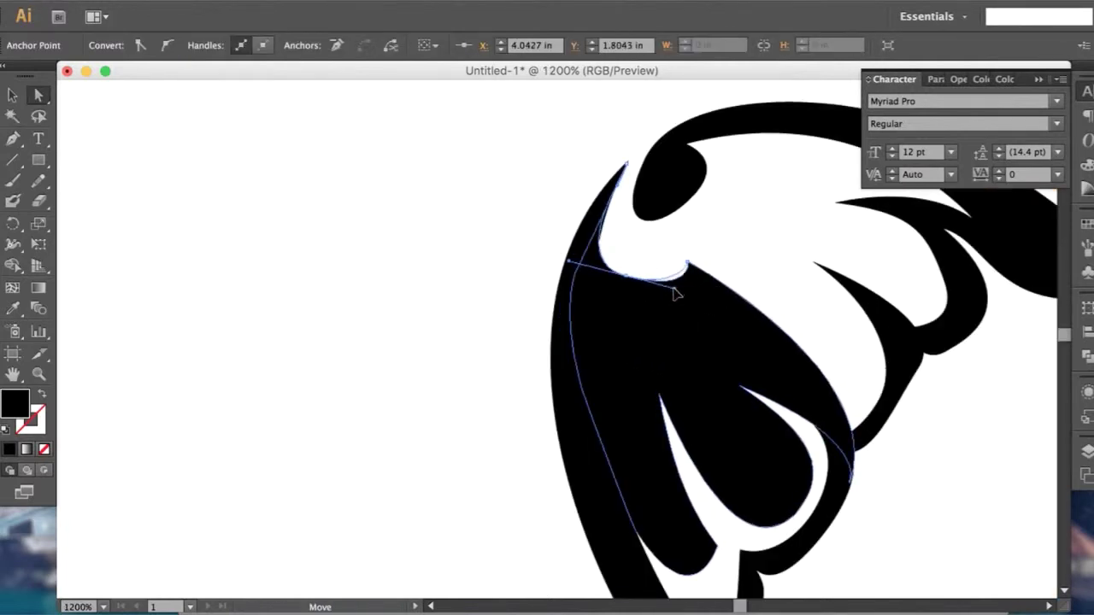
click(573, 271)
scroll(618, 249, up, 2)
mouse_move(621, 313)
mouse_down()
mouse_move(525, 276)
mouse_move(560, 284)
mouse_up()
scroll(582, 276, down, 1)
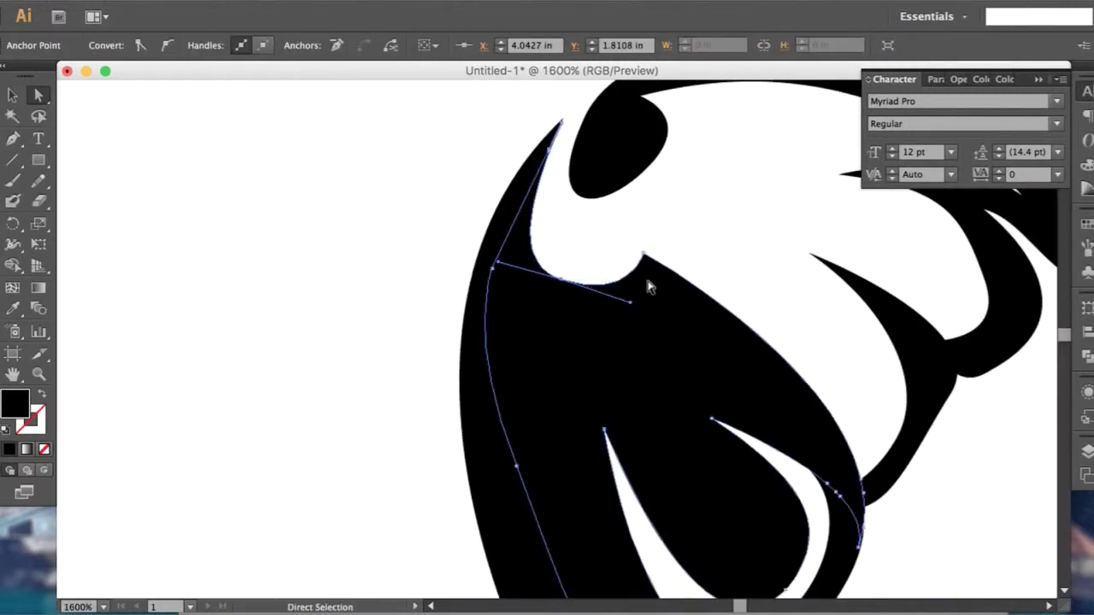
drag(647, 286, 664, 254)
click(362, 277)
scroll(356, 272, down, 3)
Step: Draw a small black oval on the bell with the Ellipse tool and resize it
drag(38, 160, 111, 200)
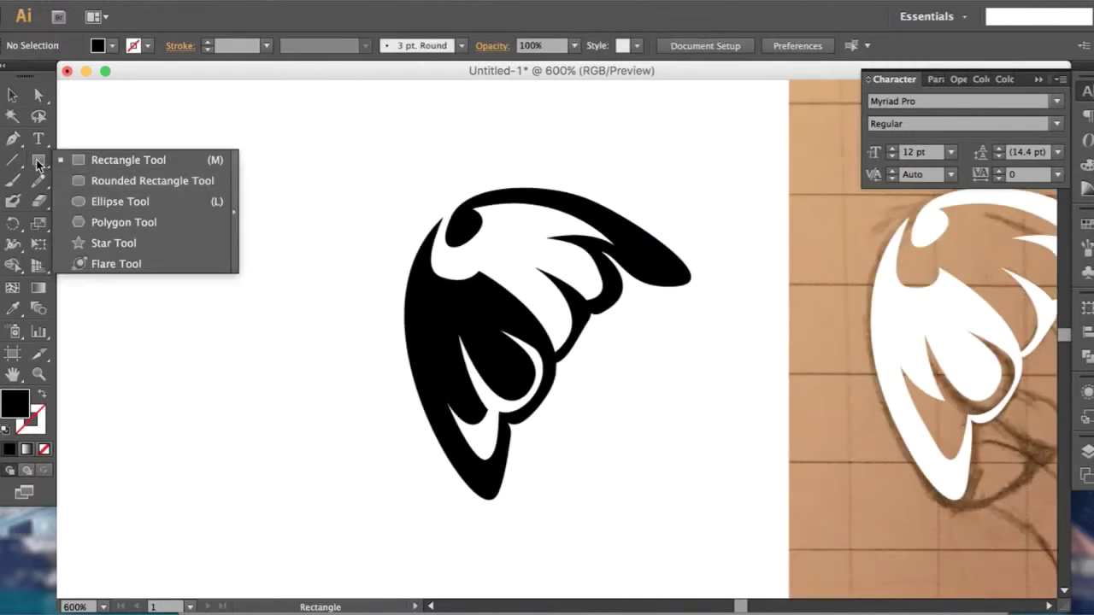
drag(443, 266, 439, 271)
key(v)
mouse_move(453, 252)
mouse_down()
mouse_move(464, 247)
mouse_move(483, 286)
mouse_up()
scroll(357, 289, up, 3)
click(578, 272)
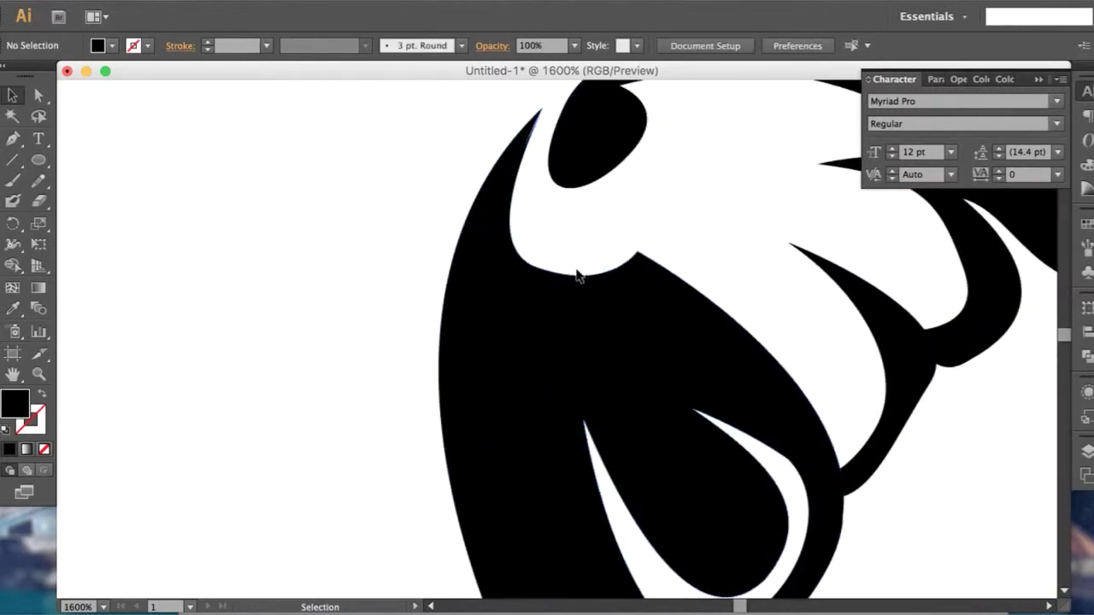
Step: Refine the curl-tip curves by moving anchors on the bell's edge
key(a)
drag(577, 276, 542, 285)
scroll(415, 264, down, 3)
scroll(540, 313, down, 2)
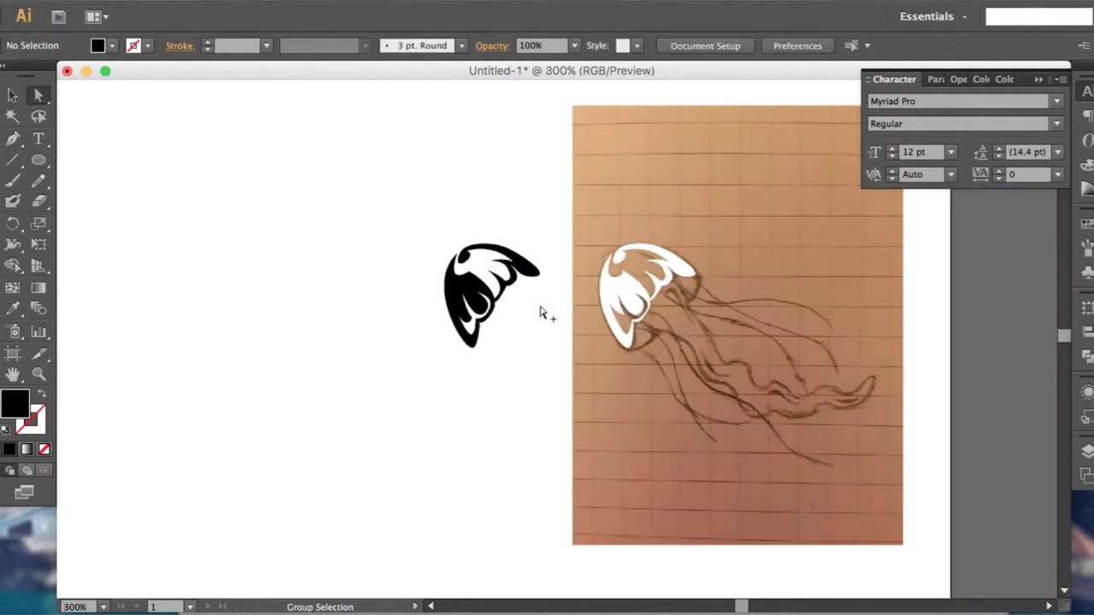
scroll(540, 313, up, 2)
scroll(525, 276, up, 5)
click(472, 263)
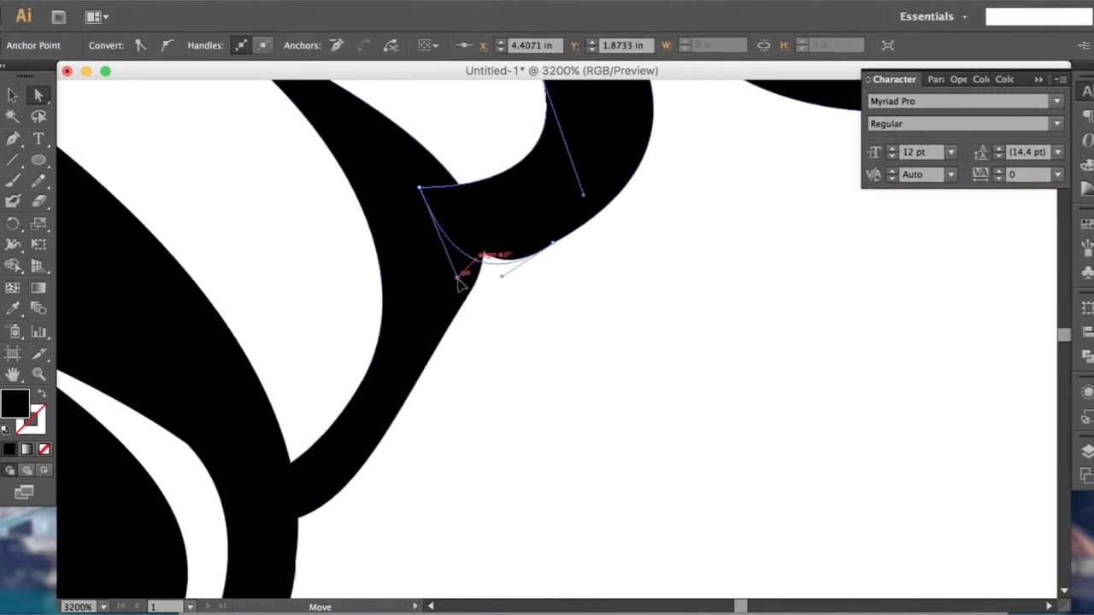
scroll(461, 285, down, 5)
scroll(630, 288, right, 2)
scroll(672, 317, right, 2)
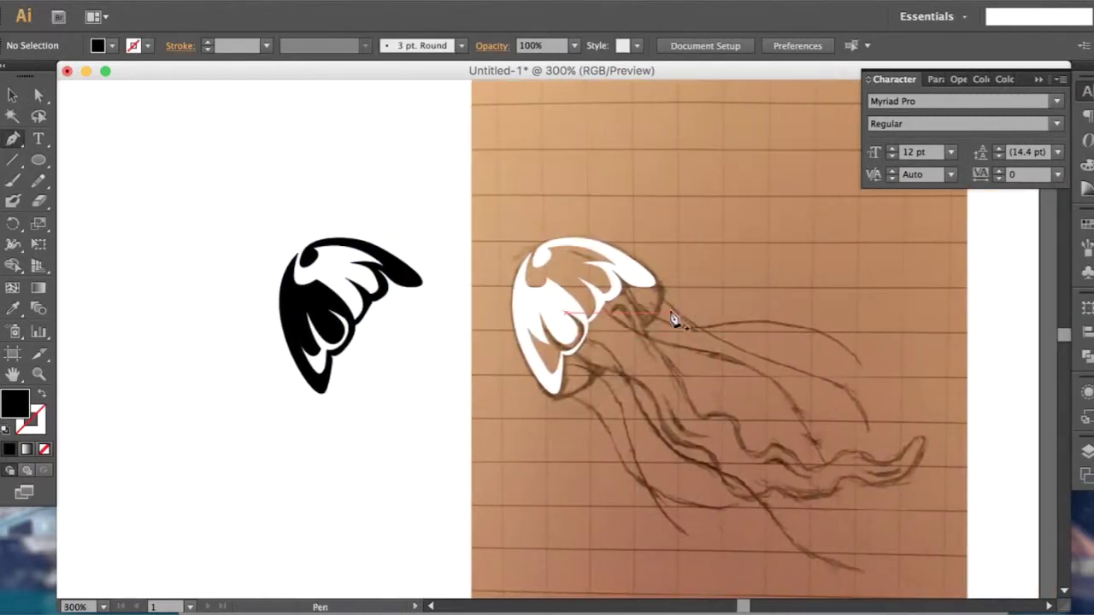
Step: Delete the white jellyfish copy and move the black bell onto the sketched head
key(v)
click(504, 380)
key(Delete)
click(321, 303)
drag(321, 303, 556, 295)
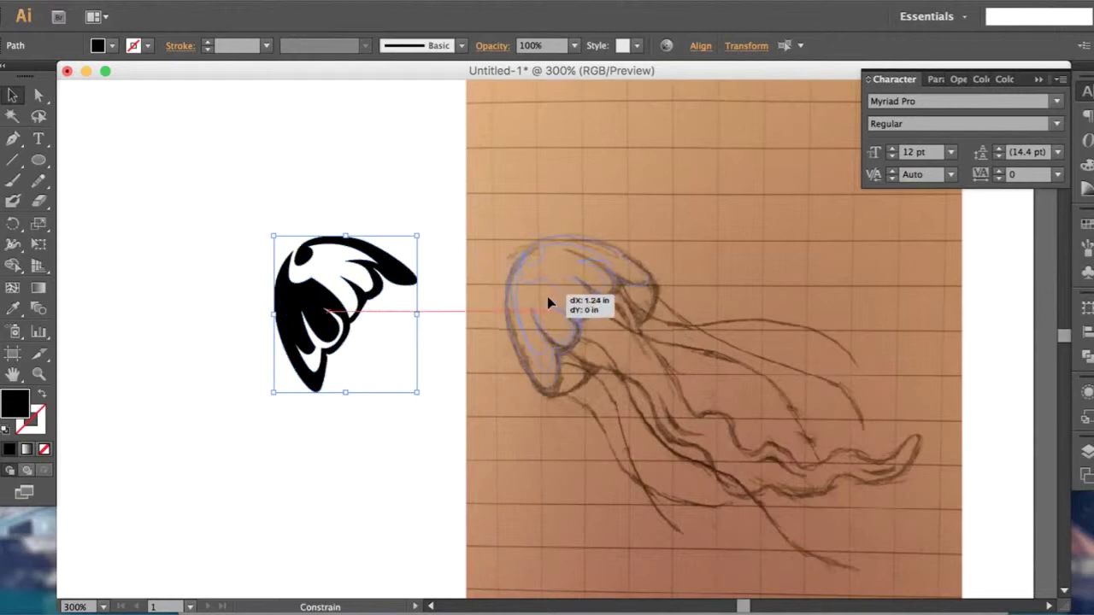
key(ctrl+shift+a)
Step: Start a Pen path tracing the wavy tentacle below the bell
scroll(556, 295, up, 4)
scroll(513, 299, down, 3)
scroll(552, 359, up, 1)
key(p)
scroll(530, 333, up, 1)
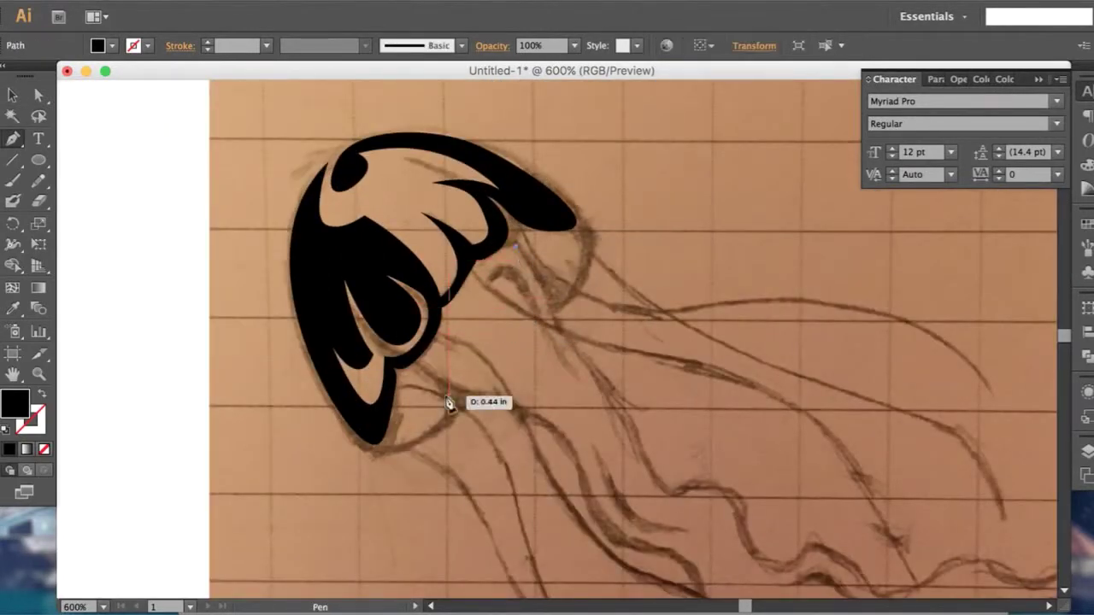
drag(449, 404, 481, 405)
scroll(596, 408, down, 2)
drag(587, 465, 611, 492)
drag(663, 511, 718, 511)
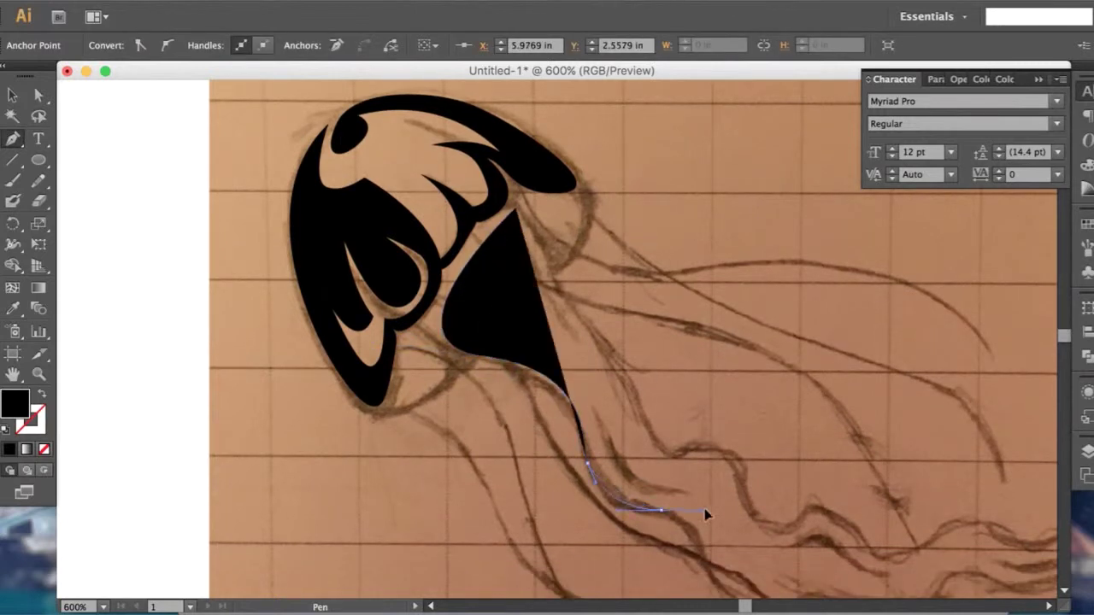
Step: Extend the tentacle path to its curled tip and close the outline
scroll(716, 481, down, 5)
mouse_move(712, 470)
mouse_down()
mouse_move(867, 505)
mouse_move(946, 496)
mouse_up()
scroll(998, 441, right, 5)
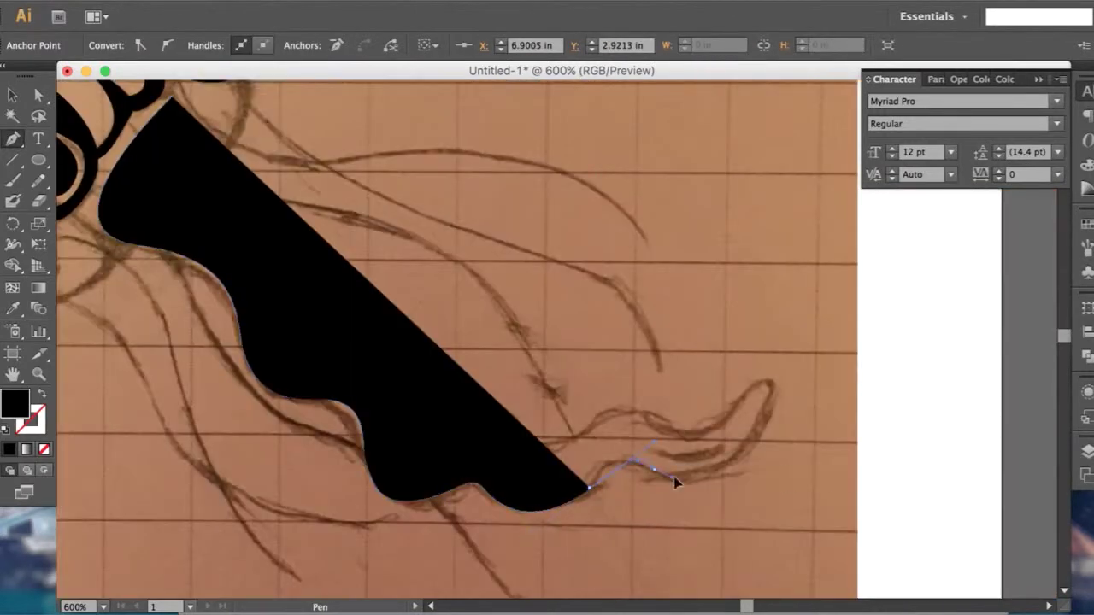
drag(753, 434, 760, 387)
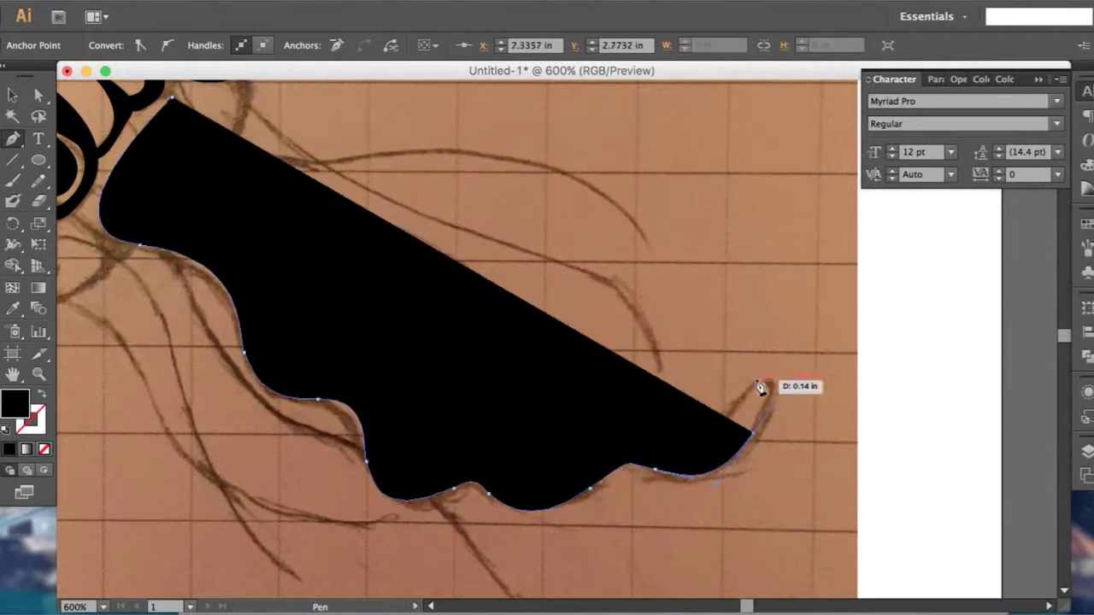
click(730, 437)
Step: Show the tentacle as an outline and trace its other edge back to the starting point
key(ctrl+shift+a)
key(a)
click(621, 464)
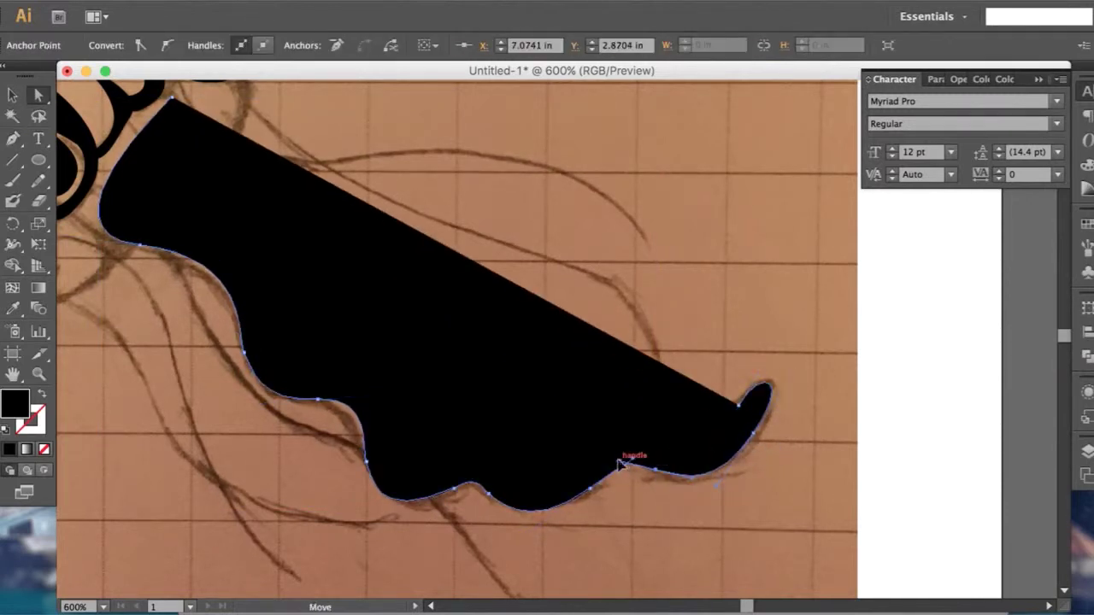
key(shift+x)
drag(649, 431, 672, 440)
drag(548, 443, 579, 440)
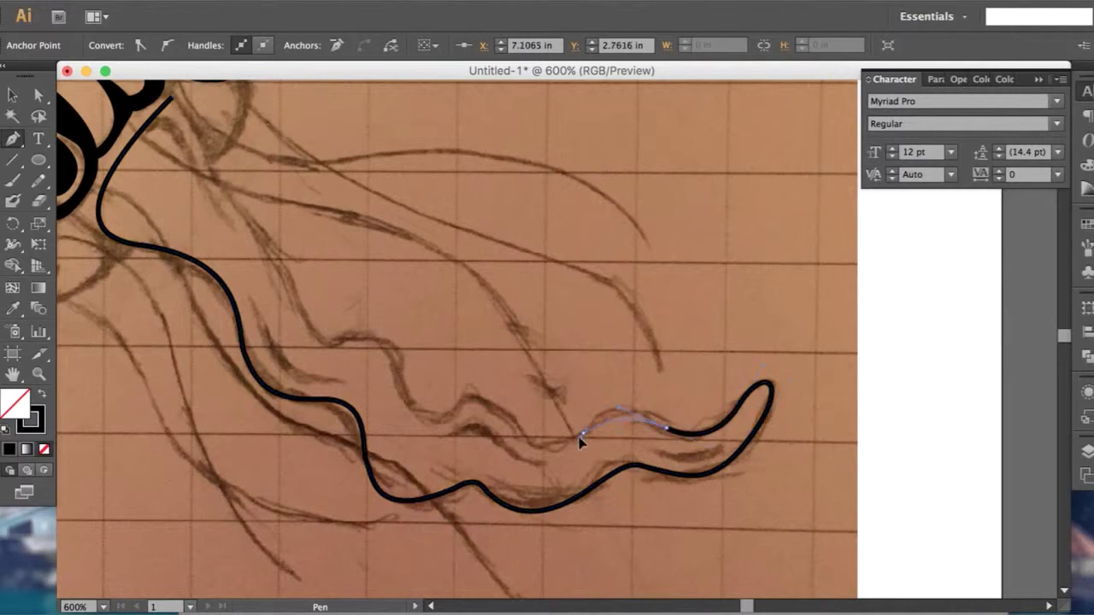
drag(445, 416, 407, 370)
drag(282, 254, 225, 264)
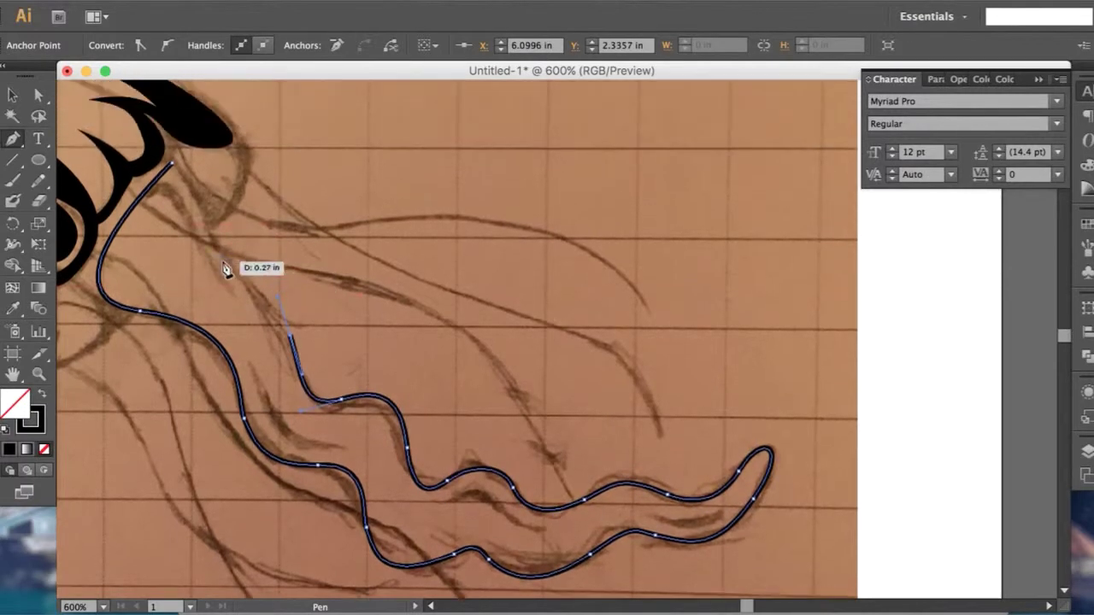
drag(219, 184, 165, 176)
Step: Restore the tentacle's solid black fill and inspect its anchors at different zooms
key(ctrl+minus)
key(ctrl+minus)
key(shift+x)
key(ctrl+shift+a)
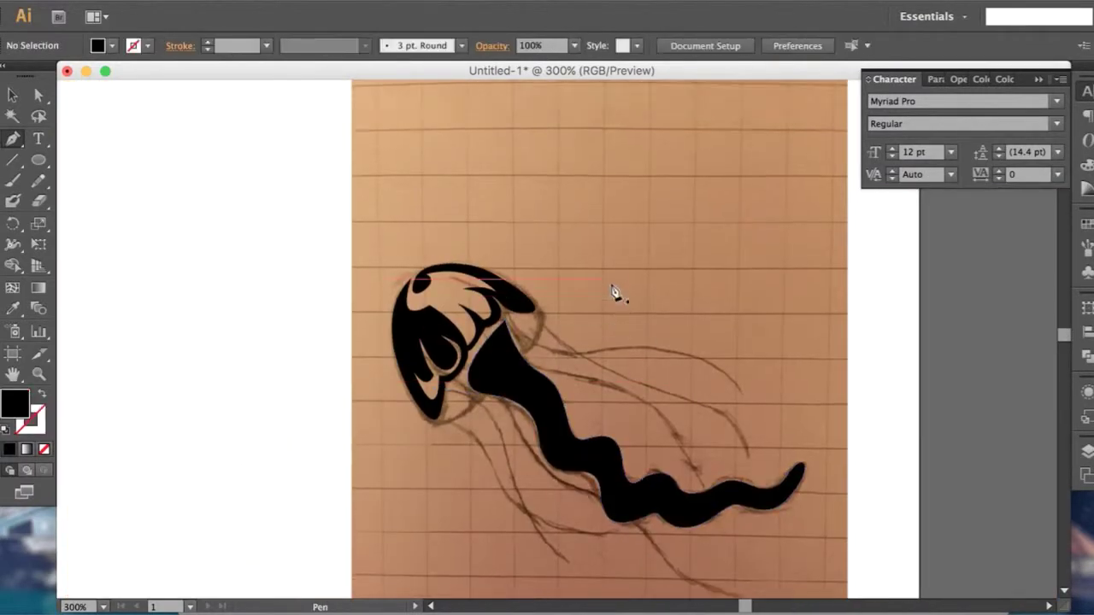
key(ctrl+plus)
key(ctrl+plus)
key(a)
click(525, 363)
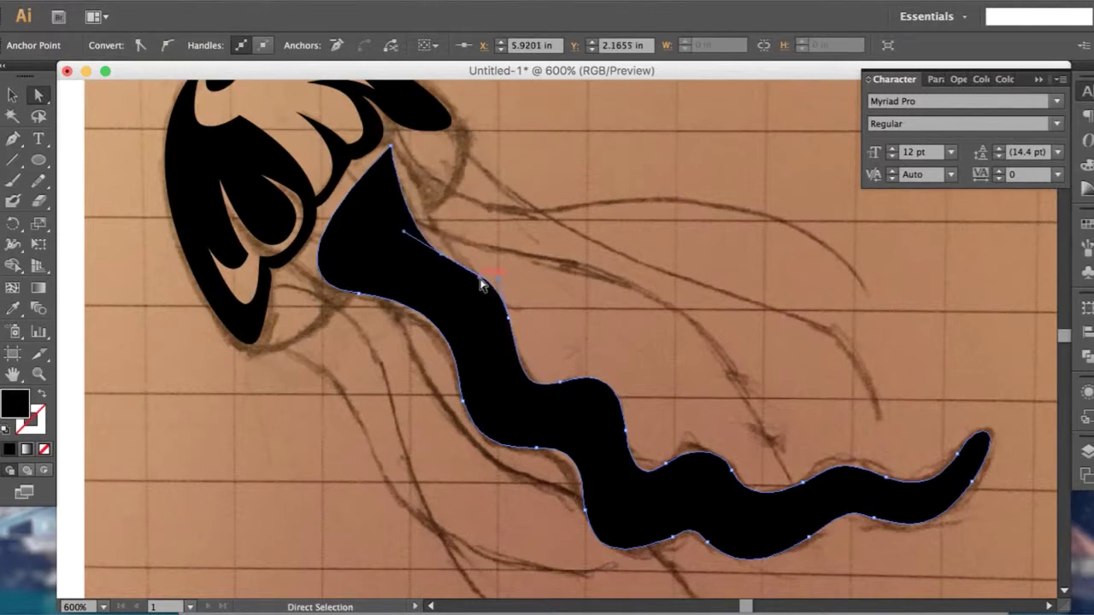
key(ctrl+shift+a)
key(ctrl+minus)
key(ctrl+plus)
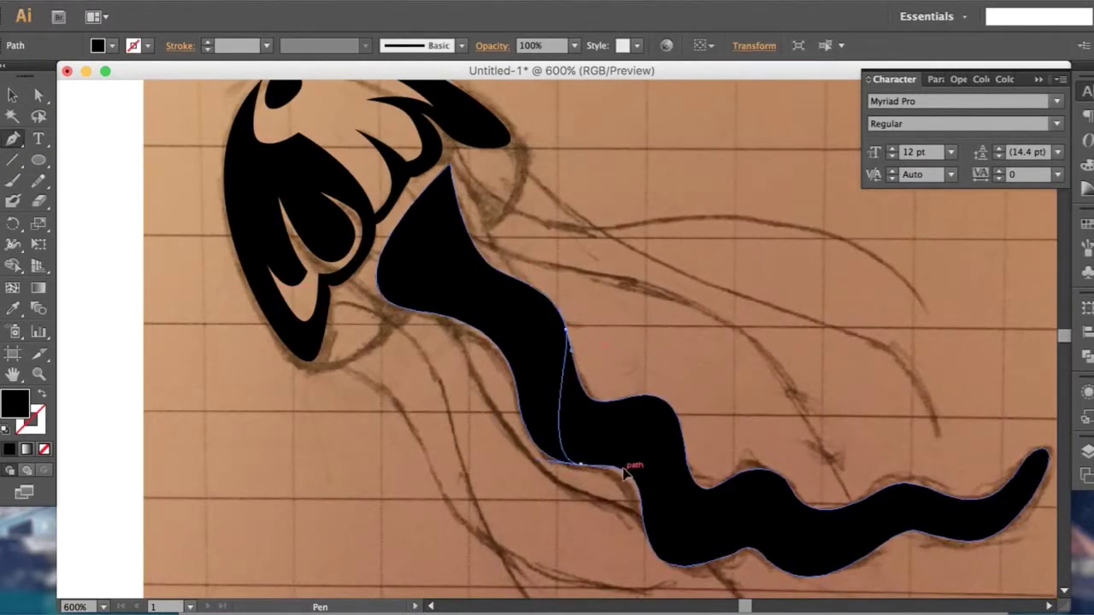
Step: Add corner and curved points for an extra tentacle piece, then undo the last points
scroll(618, 505, down, 2)
click(628, 517)
click(716, 533)
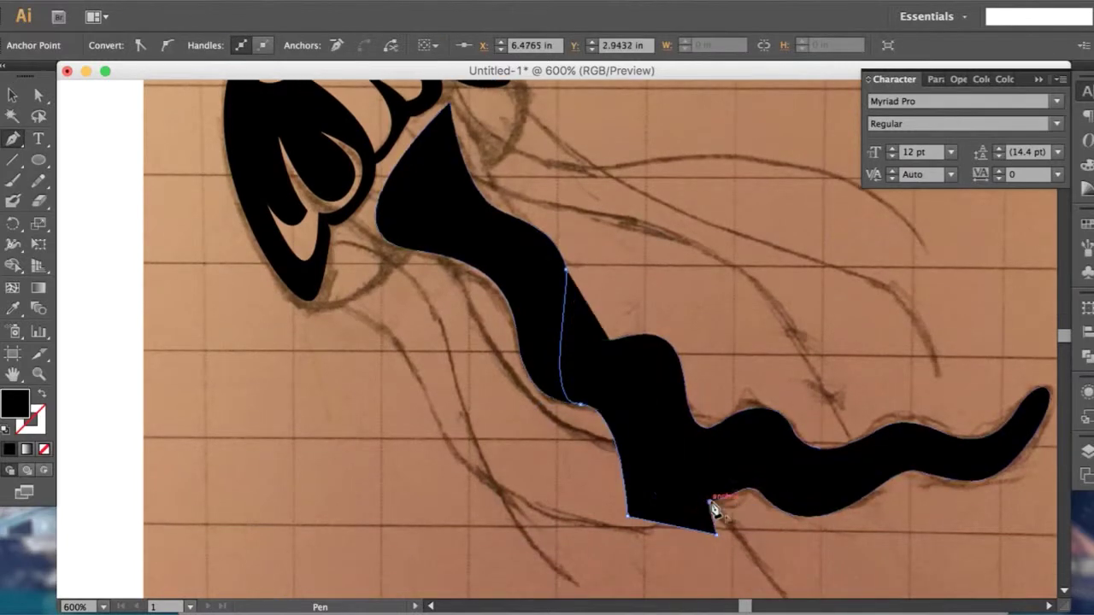
scroll(715, 510, up, 2)
drag(703, 488, 754, 471)
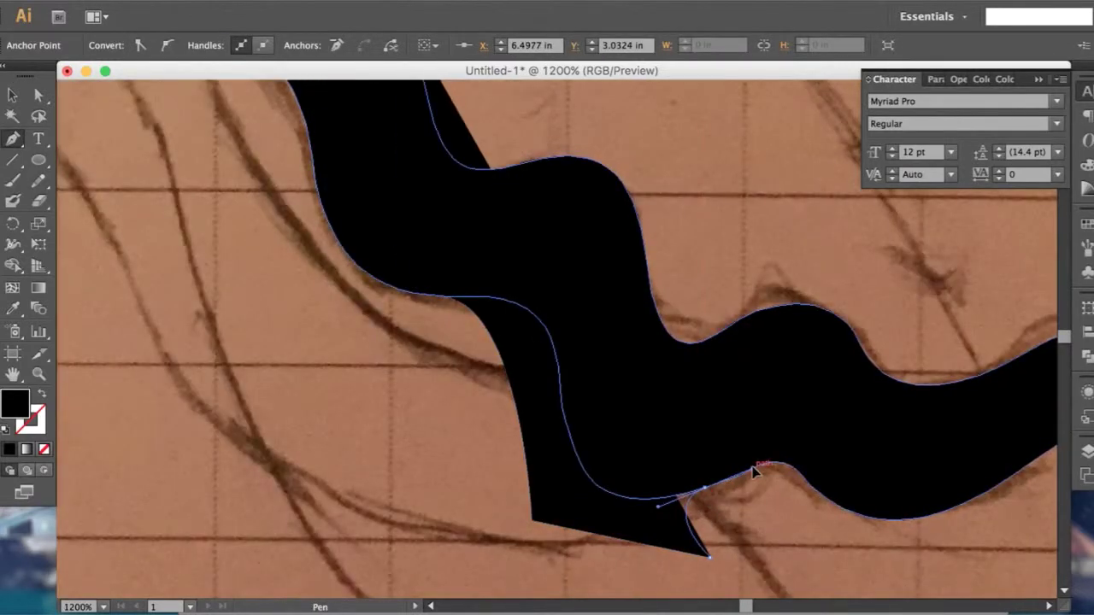
scroll(754, 471, down, 3)
scroll(773, 466, up, 1)
key(ctrl+z)
key(ctrl+z)
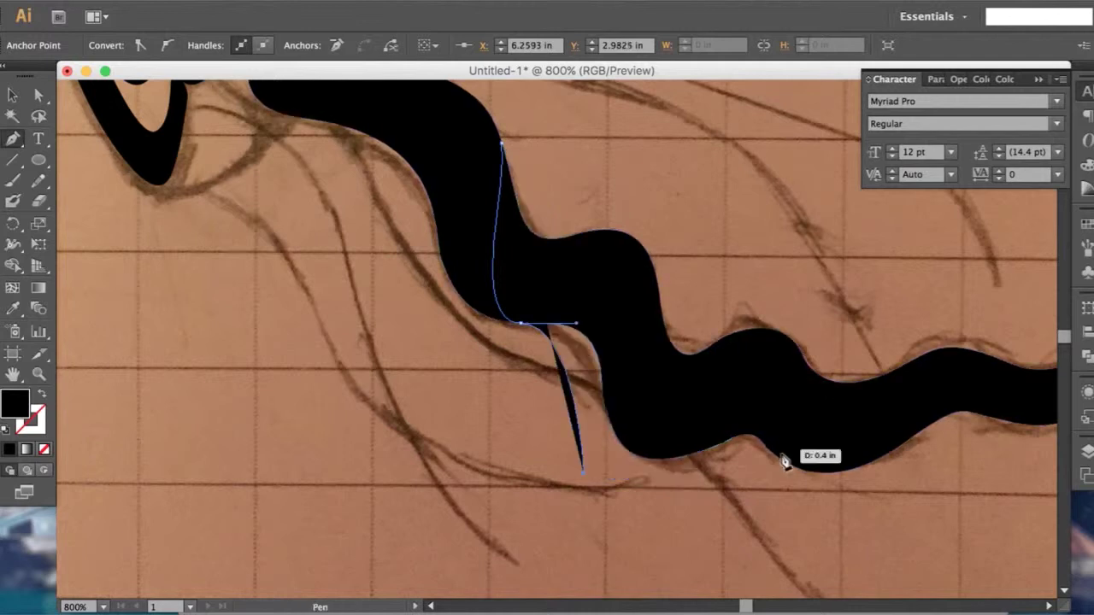
Step: Redraw the extra piece's curved points along the tentacle edge
drag(675, 456, 708, 448)
drag(719, 339, 765, 316)
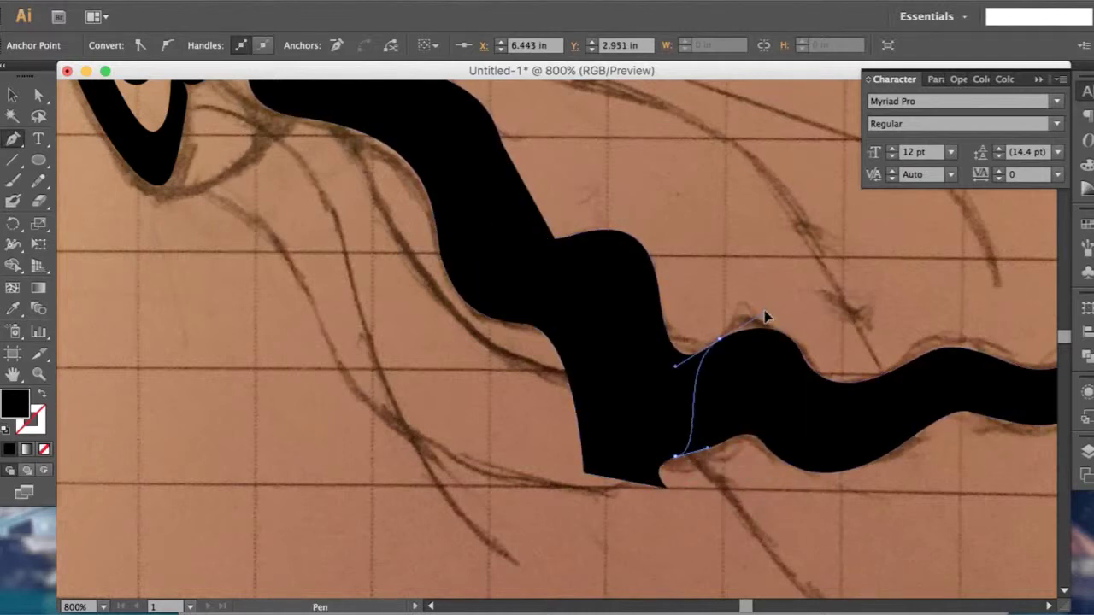
key(ctrl+z)
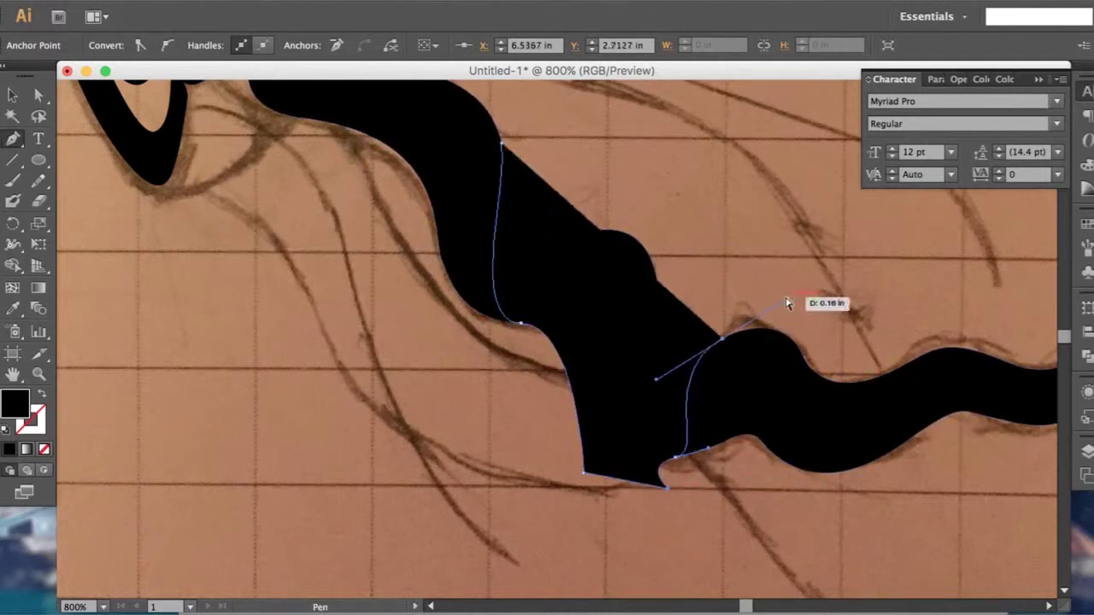
drag(752, 440, 765, 482)
scroll(727, 470, right, 3)
mouse_move(668, 446)
mouse_down()
mouse_move(744, 487)
mouse_move(764, 477)
mouse_move(843, 496)
mouse_up()
Step: Draw a new outline along the tentacle edge with corner and curved points
click(838, 487)
click(834, 457)
key(shift+x)
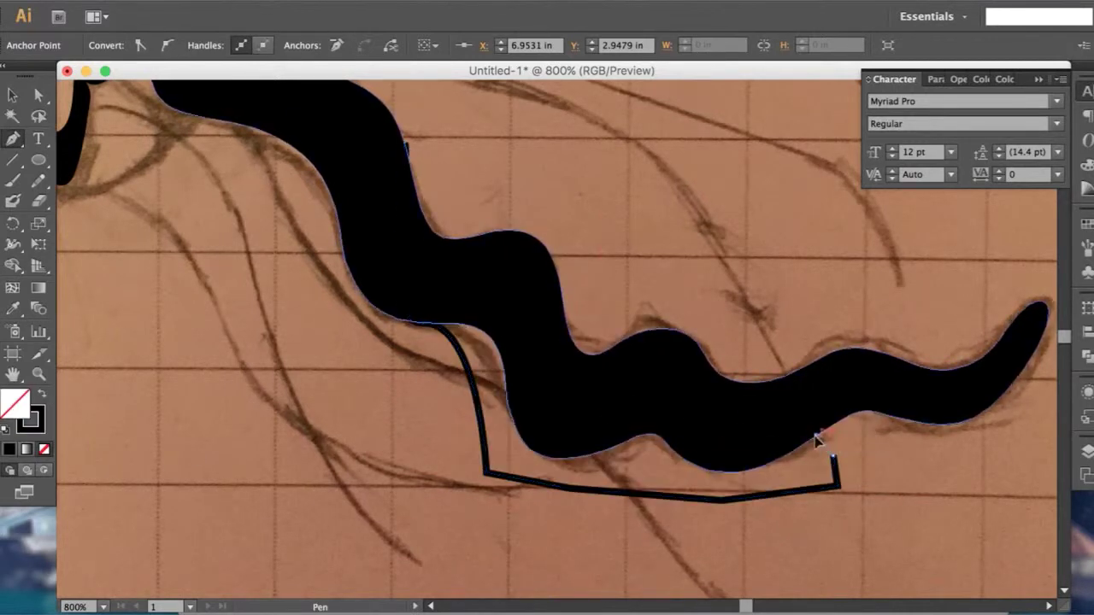
drag(804, 369, 684, 326)
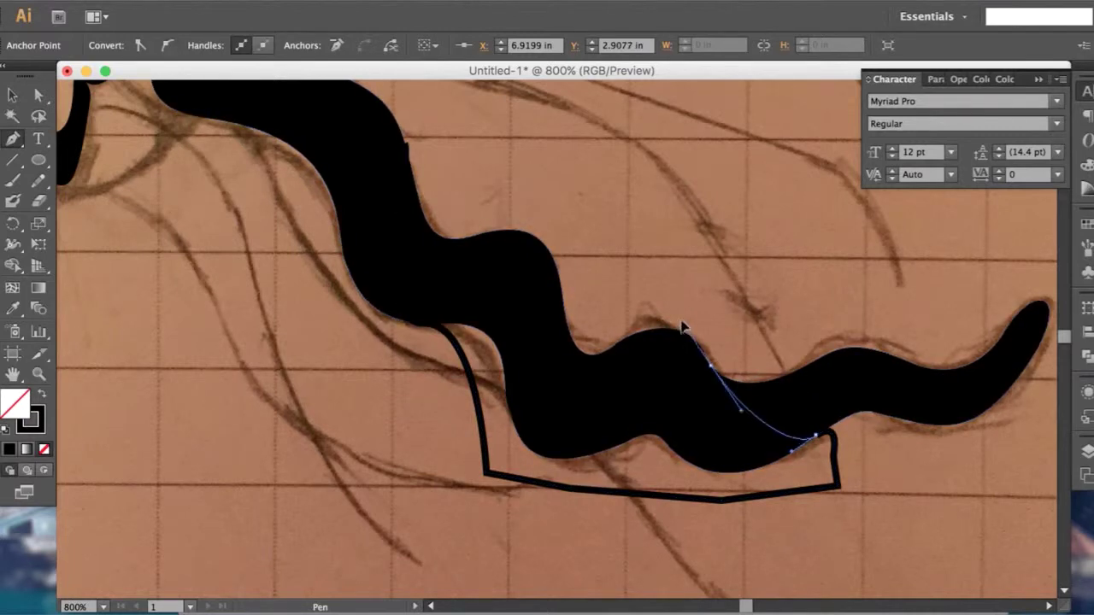
click(673, 252)
click(503, 154)
Step: Remove the inner area with Shape Builder and fill the outline black
key(shift+m)
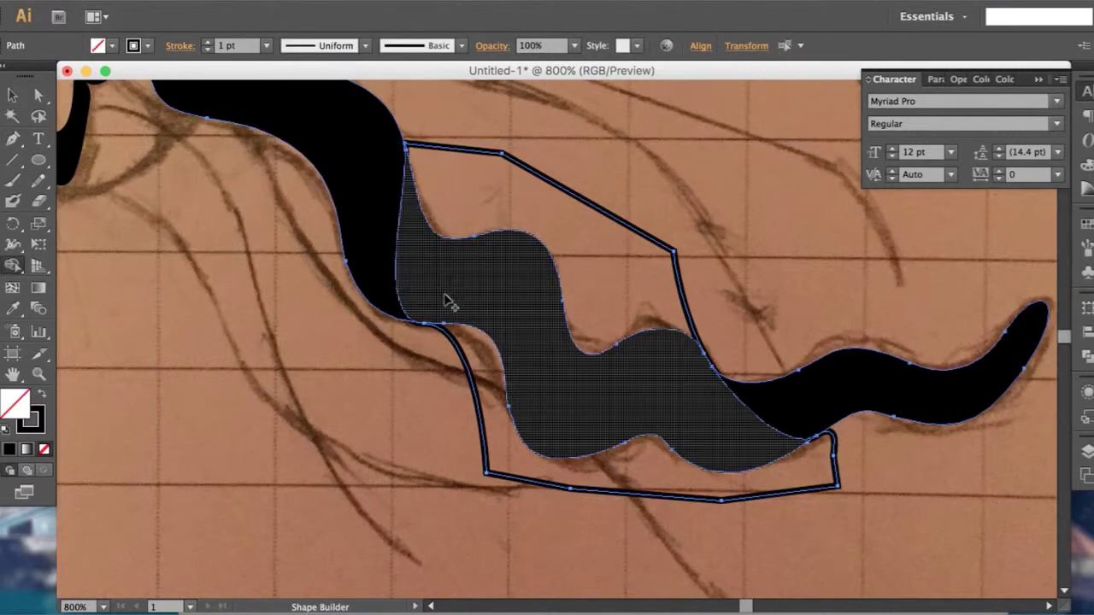
alt+click(445, 302)
key(v)
click(572, 382)
click(571, 347)
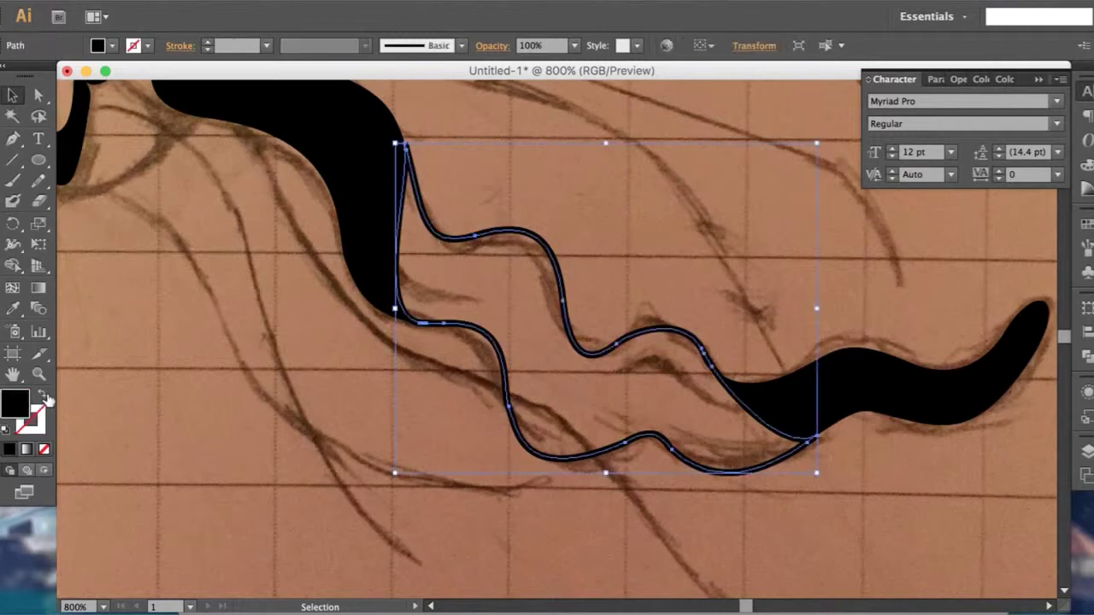
key(shift+x)
Step: Isolate the right tail piece, exit isolation, and nudge it into place along the sketch
double_click(881, 386)
key(Escape)
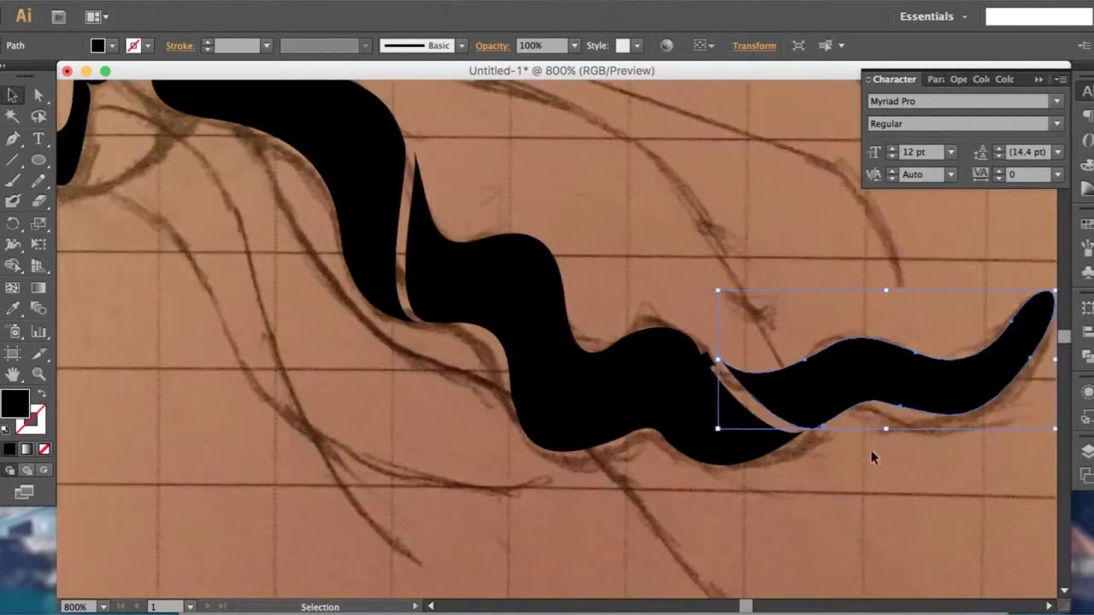
click(728, 371)
scroll(624, 232, up, 3)
drag(801, 461, 801, 447)
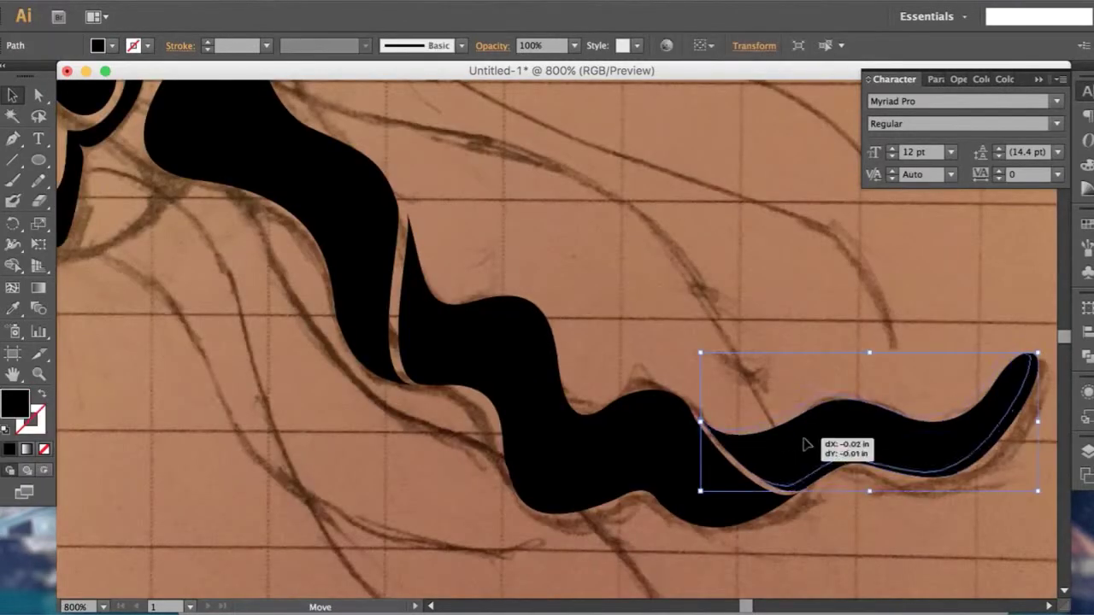
Step: Check the middle wave and right tail selections, then zoom out to the whole jellyfish
click(709, 305)
click(438, 336)
click(838, 410)
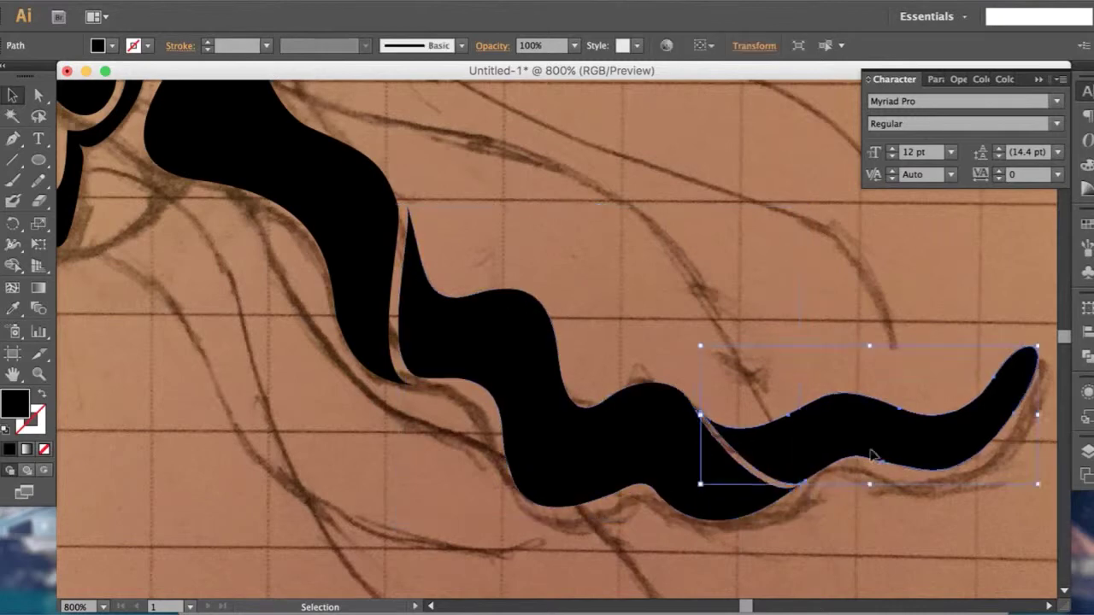
click(793, 300)
click(821, 411)
click(684, 287)
scroll(646, 282, down, 2)
Step: Duplicate the wave shape in place as a white copy at 50% opacity
scroll(579, 276, left, 2)
scroll(578, 276, up, 2)
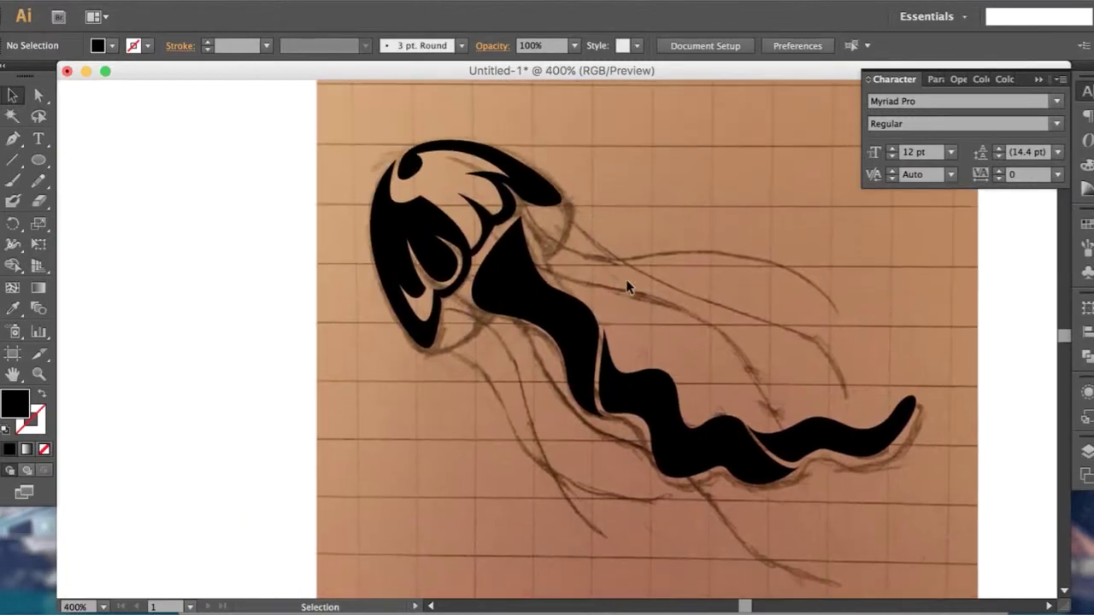
scroll(630, 286, up, 2)
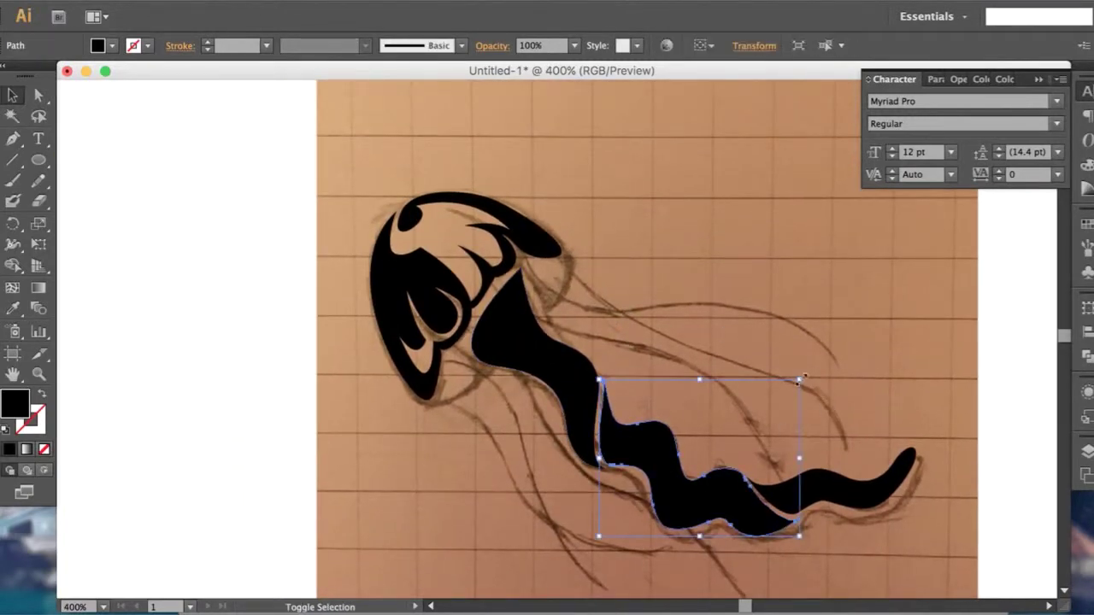
drag(682, 516, 659, 490)
key(5)
scroll(719, 504, up, 2)
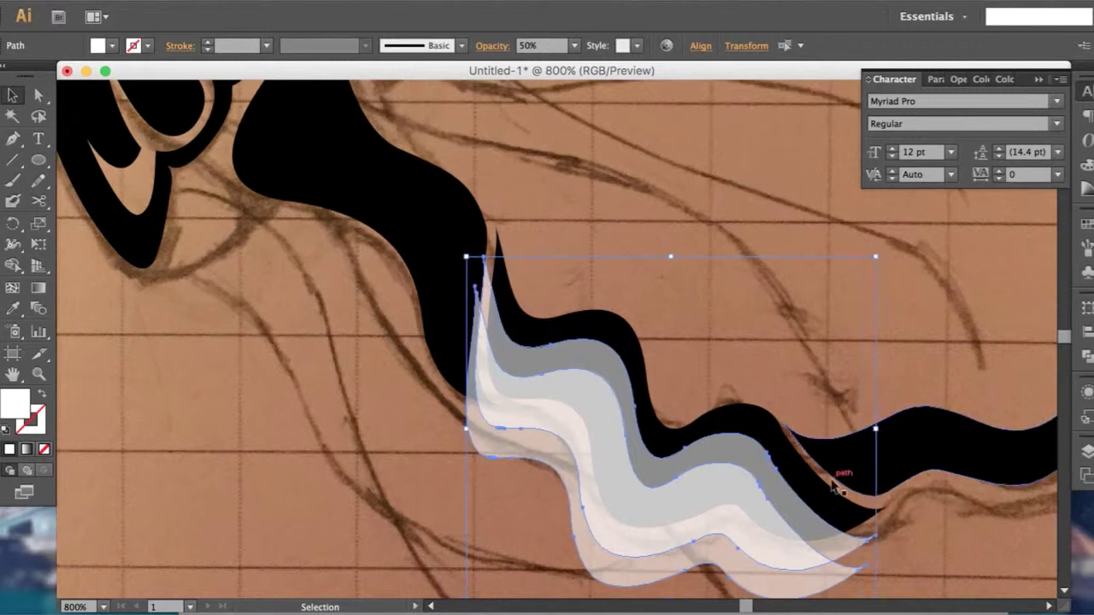
Step: Pull the copy's tip further down-right and select the translucent wave paths
key(a)
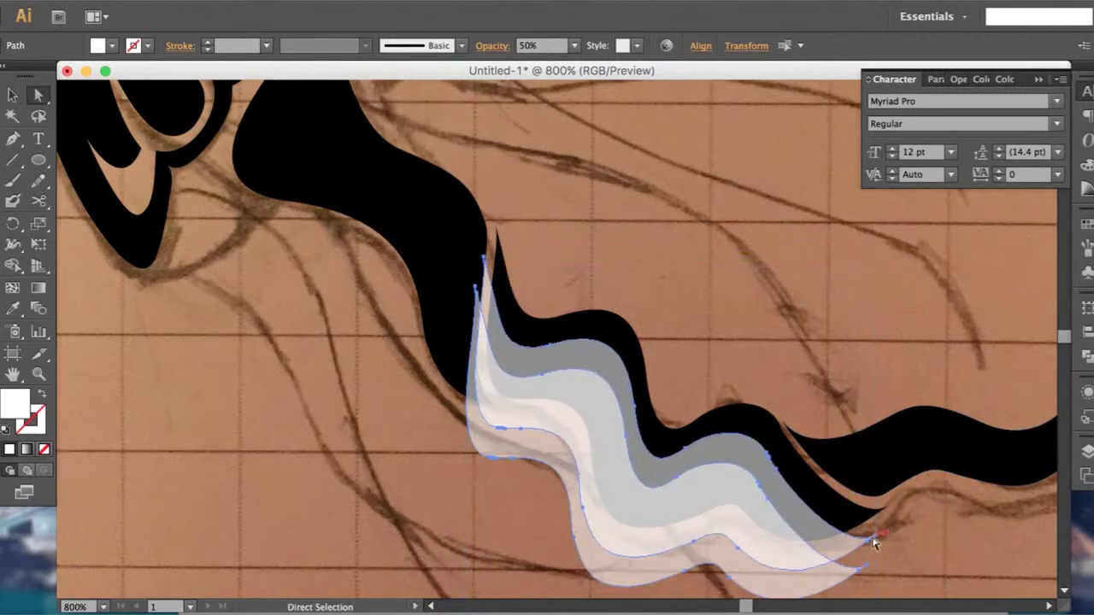
mouse_move(875, 540)
mouse_down()
mouse_move(838, 521)
mouse_move(867, 569)
mouse_up()
click(836, 553)
key(ctrl+shift+F9)
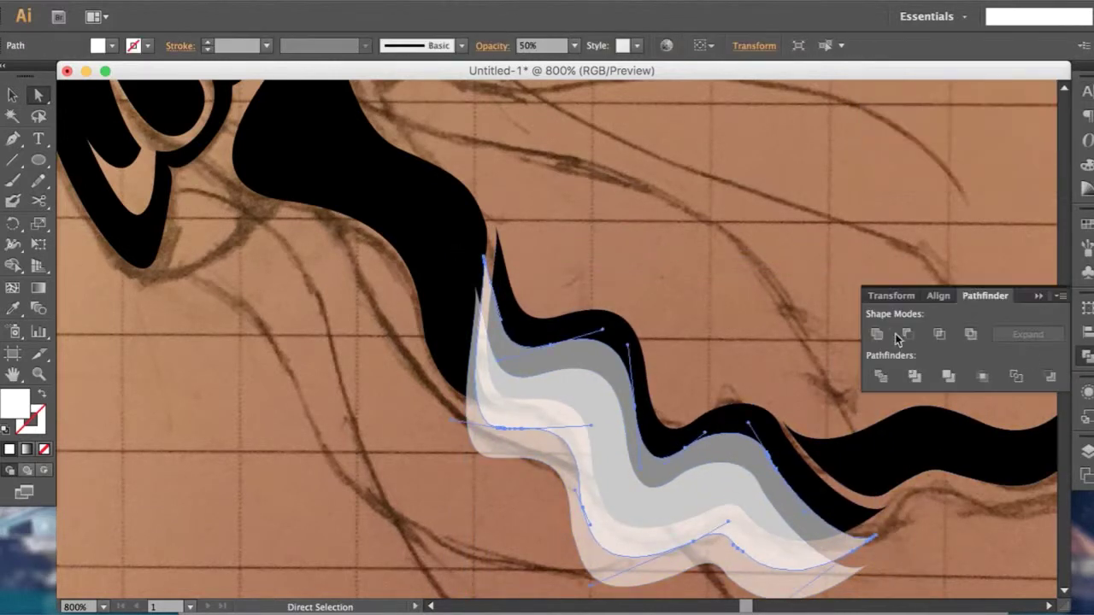
click(871, 544)
Step: Simplify one translucent wave from 42 to 20 points at about 89% precision
click(218, 3)
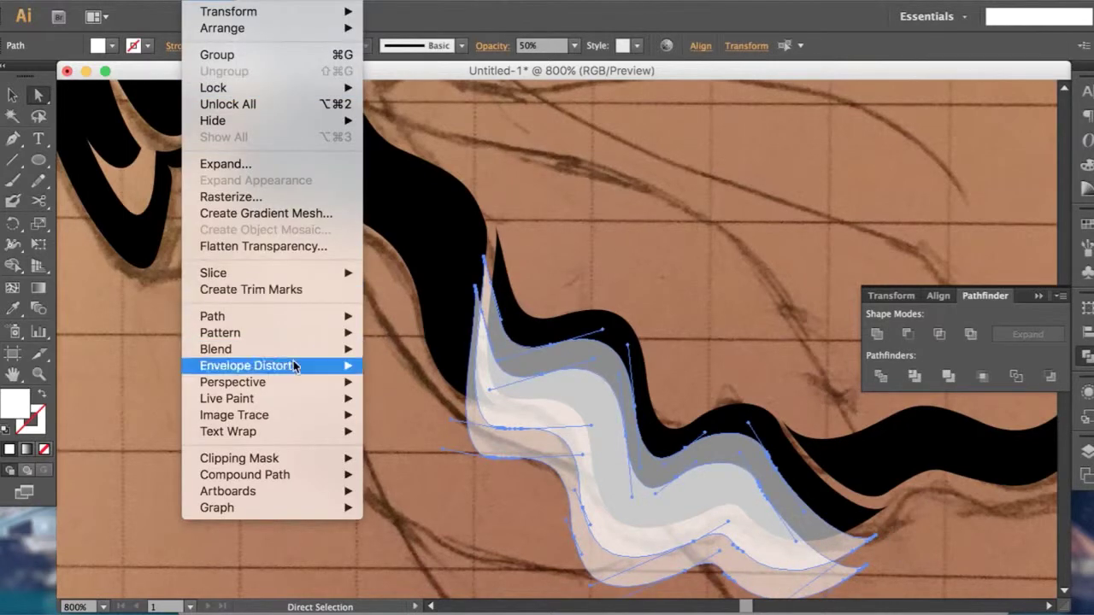
click(410, 380)
drag(358, 189, 346, 189)
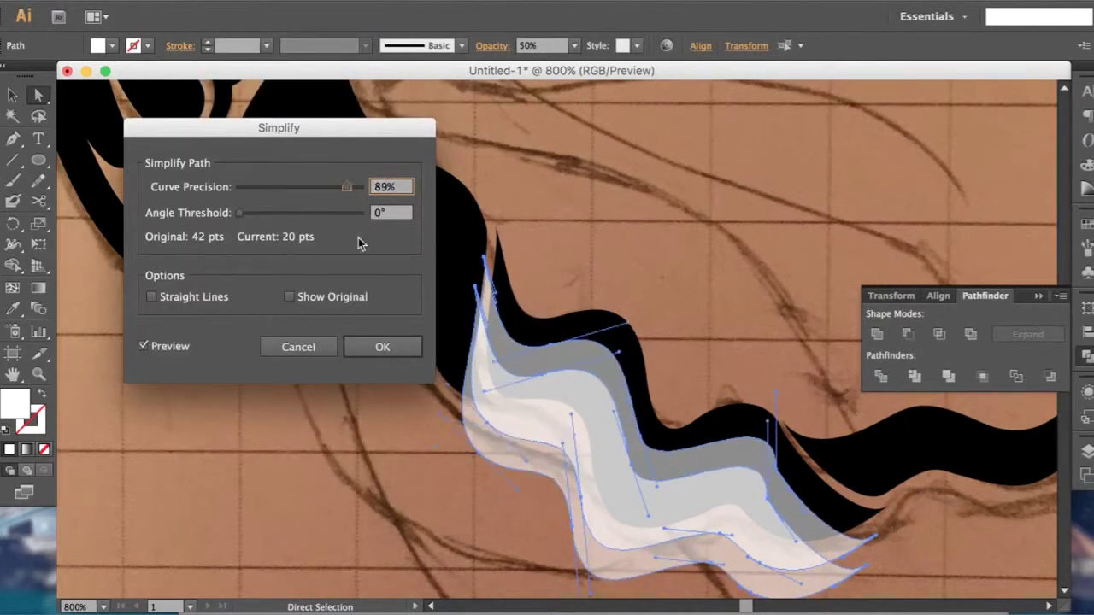
key(Return)
click(874, 532)
click(819, 560)
Step: Reshape the translucent band's curves and refit its top to the black tentacle
drag(846, 521, 844, 520)
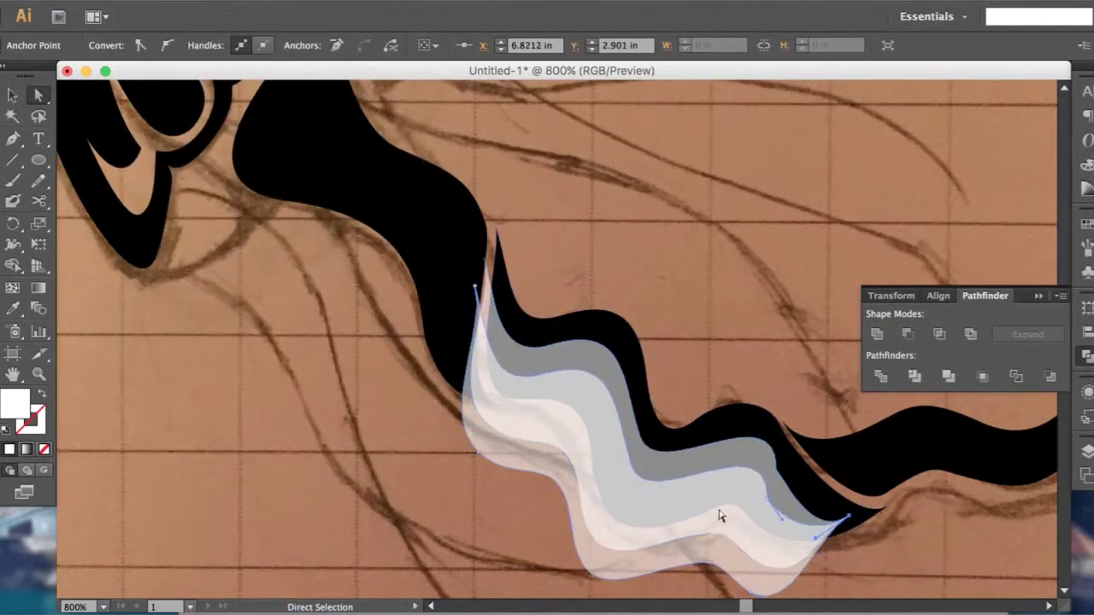
scroll(720, 516, up, 1)
drag(772, 349, 794, 447)
click(706, 316)
key(ctrl+minus)
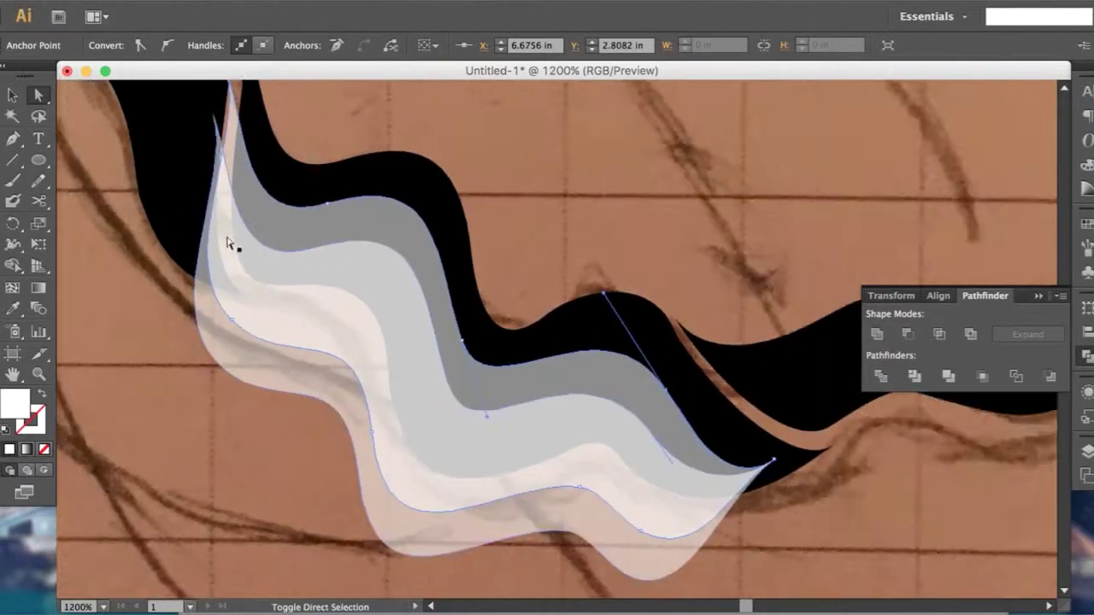
scroll(428, 170, left, 5)
drag(417, 151, 453, 191)
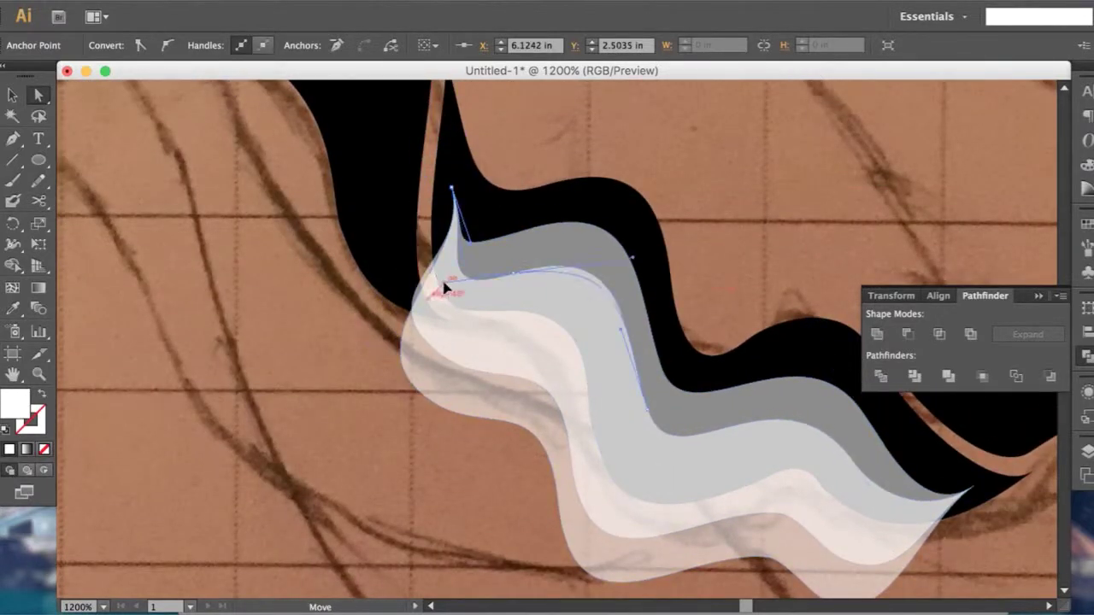
click(501, 257)
click(372, 295)
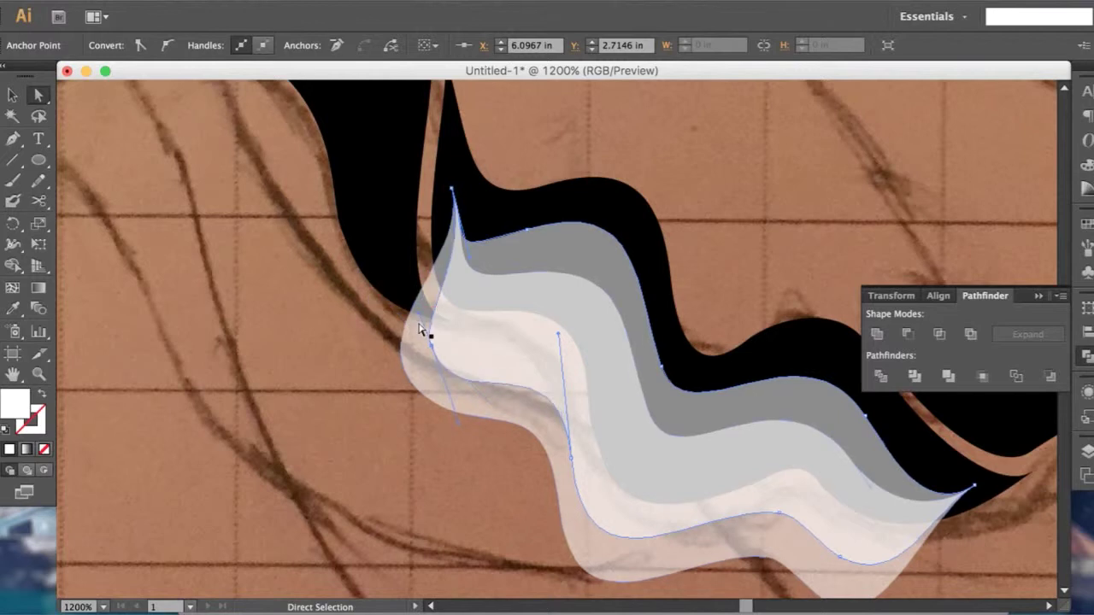
click(431, 347)
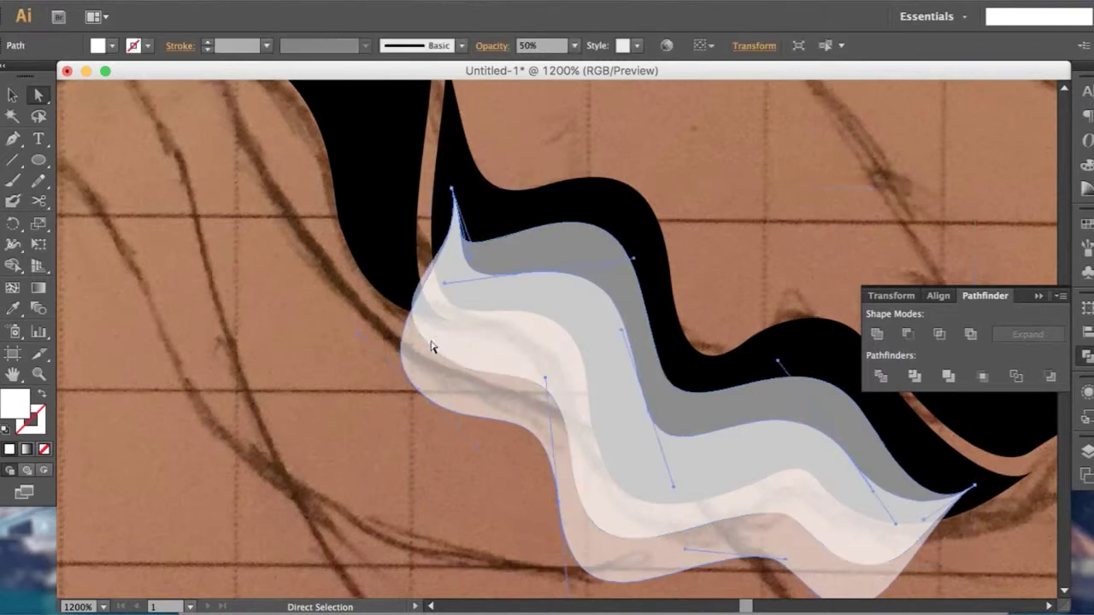
Step: Move the band's left corner anchor inward and pull its top anchor toward the black edge
key(a)
click(418, 390)
drag(405, 349, 401, 338)
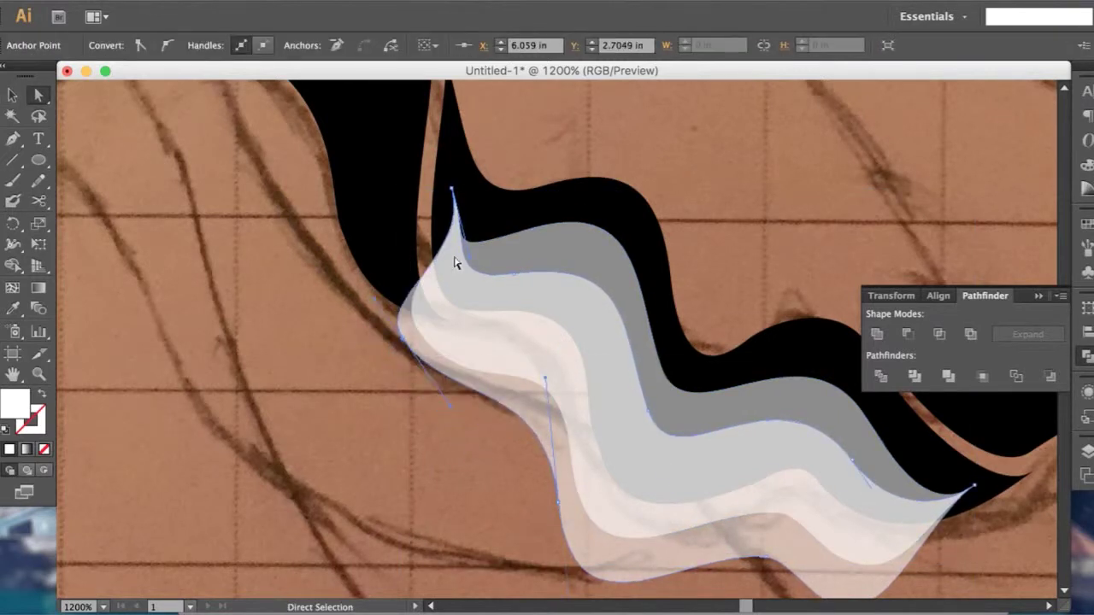
drag(451, 188, 419, 209)
click(444, 445)
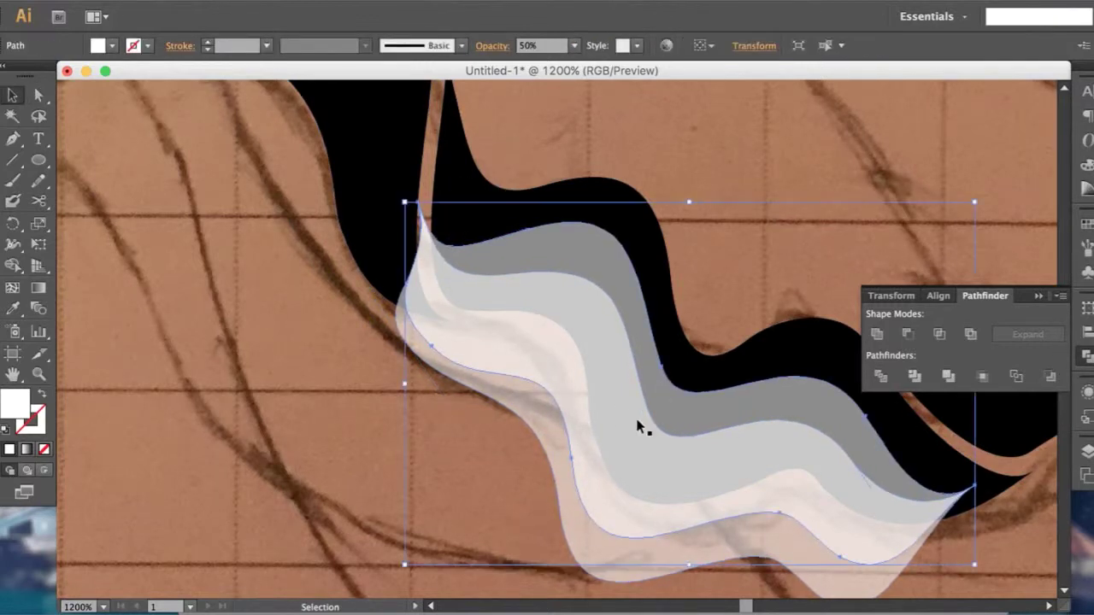
Step: Delete the extra translucent copy and fit the gray band inside the black wave
key(shift+m)
drag(427, 342, 561, 371)
key(v)
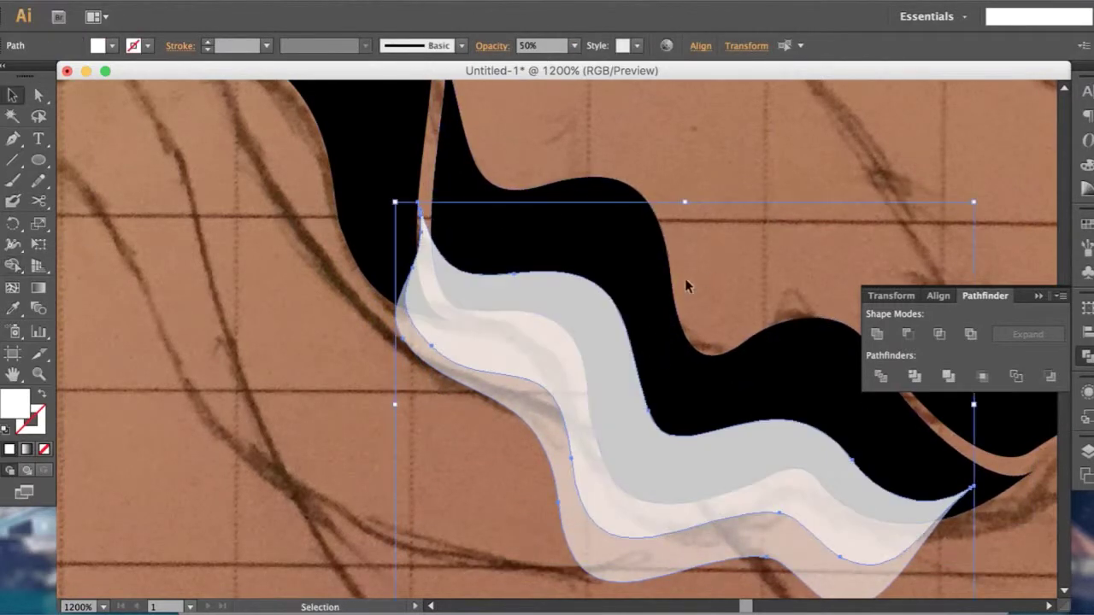
drag(669, 448, 661, 440)
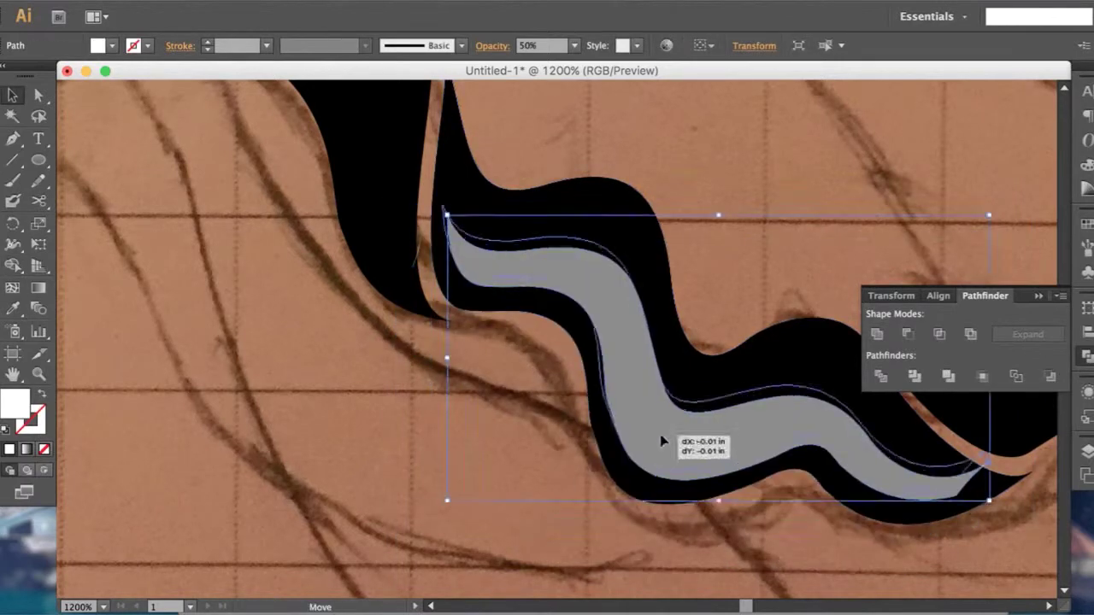
key(a)
drag(989, 454, 991, 475)
key(v)
click(890, 549)
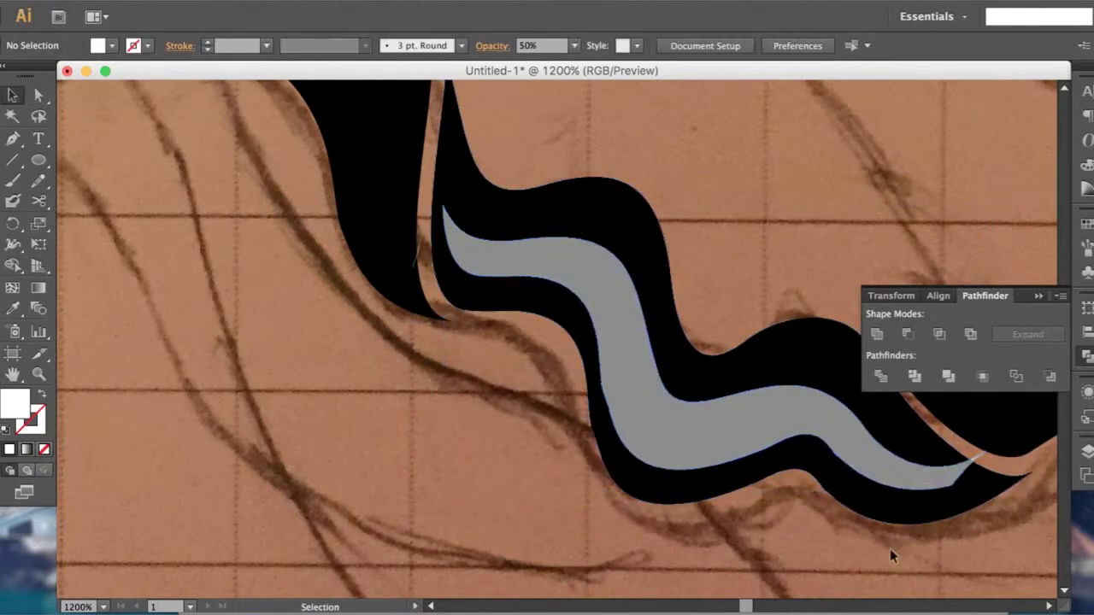
Step: Simplify the gray band's outline and adjust its top and tail anchors
key(ctrl+0)
alt+scroll(672, 303, up, 5)
click(479, 282)
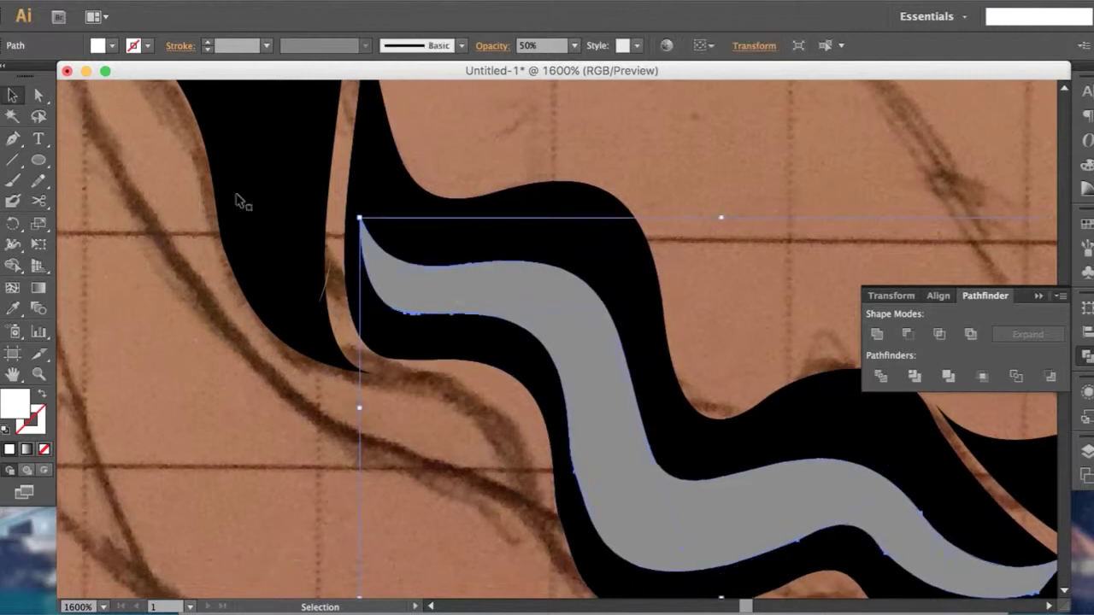
click(464, 403)
key(a)
drag(359, 218, 379, 214)
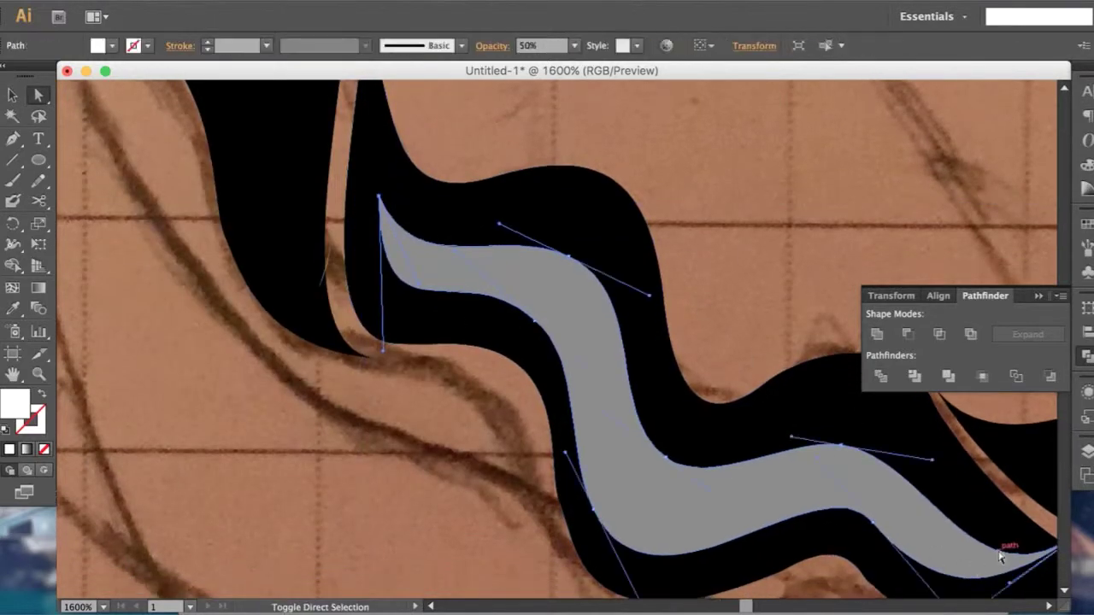
drag(1000, 558, 965, 525)
alt+scroll(647, 550, down, 2)
Step: Set the band to 100% opacity and carve it out of the black wave with Shape Builder
click(574, 46)
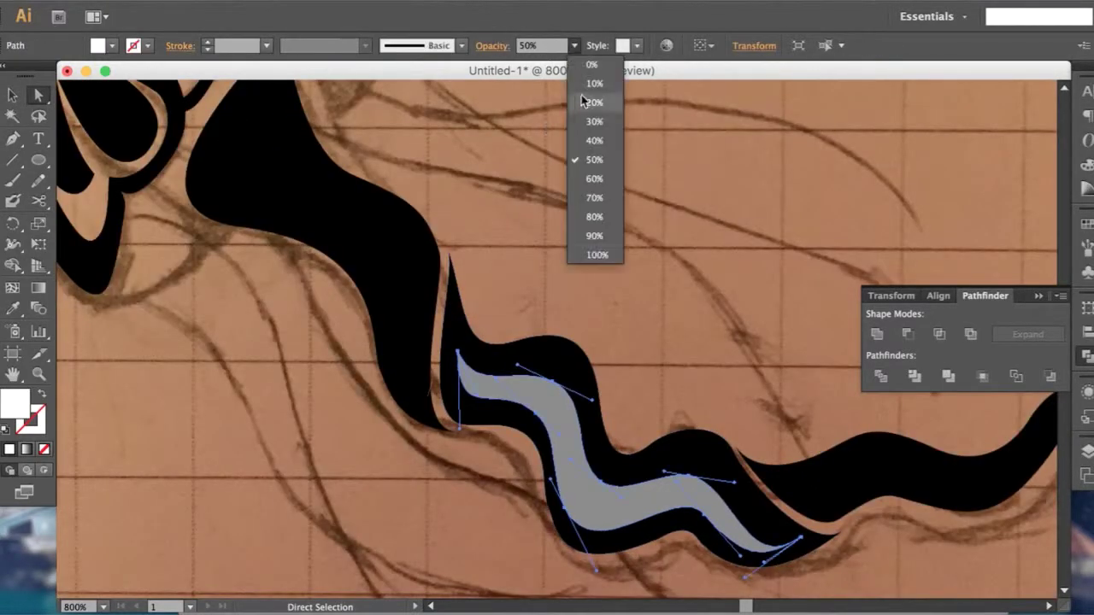
click(597, 255)
alt+scroll(610, 265, up, 1)
alt+scroll(557, 314, down, 2)
click(606, 371)
alt+scroll(606, 371, up, 2)
alt+scroll(526, 338, down, 2)
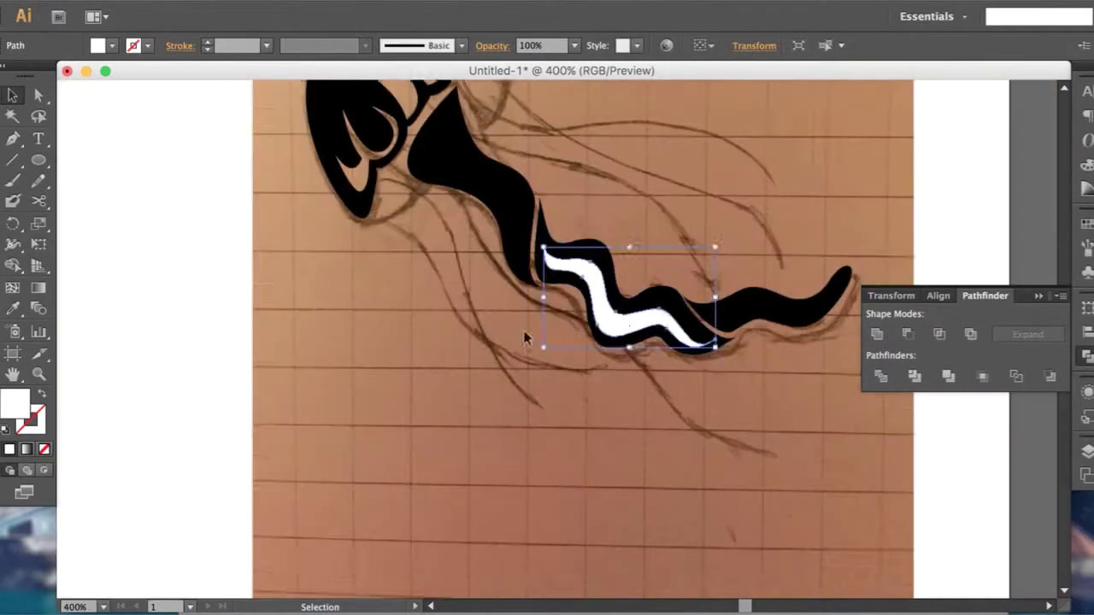
scroll(526, 337, up, 1)
shift+click(648, 323)
key(ctrl+shift+a)
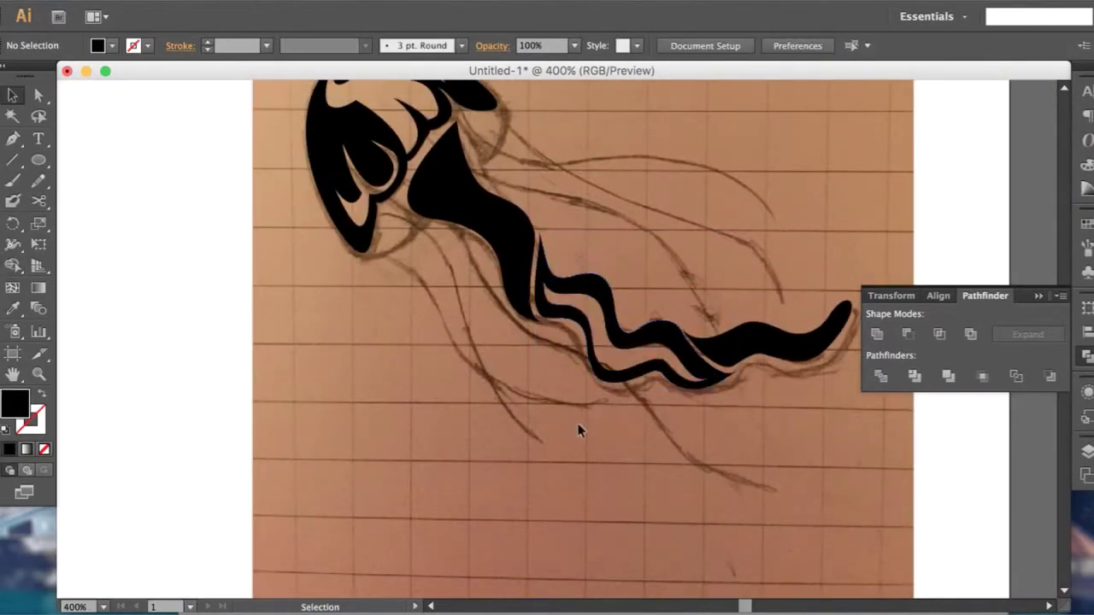
Step: Start drawing a thin tapered tentacle path from the bell
scroll(544, 279, up, 1)
scroll(508, 306, up, 2)
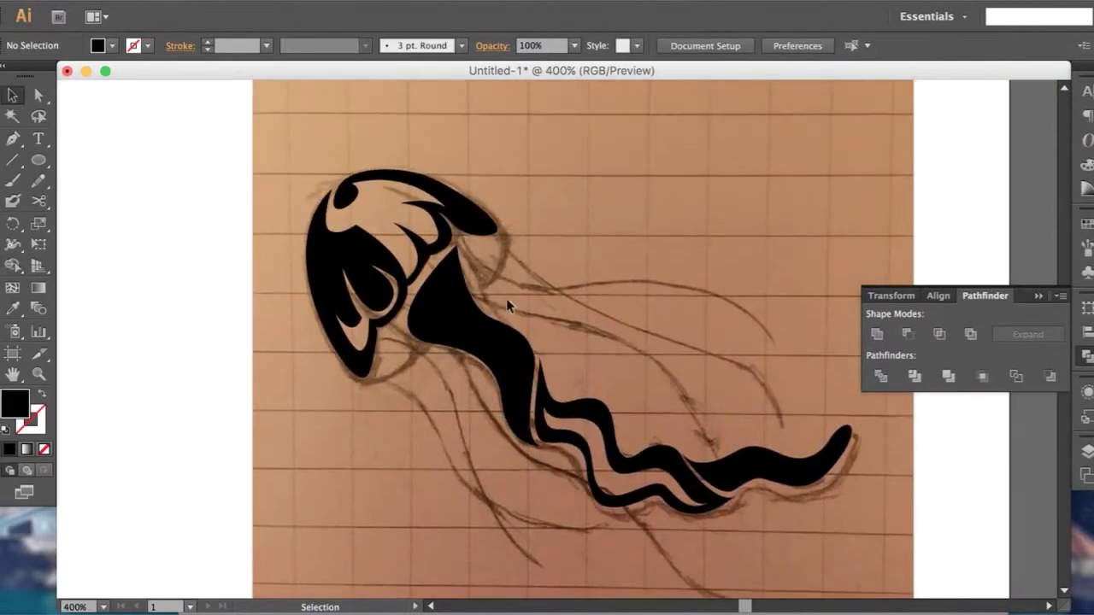
click(12, 140)
Step: Draw a long curved tentacle path from the bell toward the lower right
scroll(610, 294, up, 2)
scroll(723, 371, down, 1)
click(489, 221)
click(644, 334)
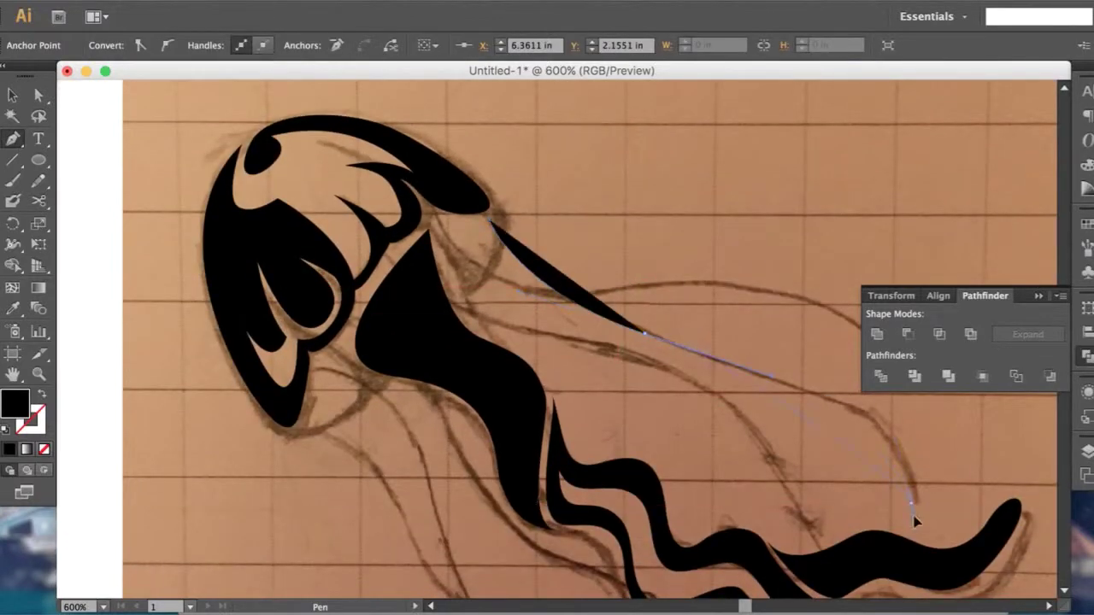
drag(913, 505, 936, 590)
Step: Swap the tentacle's fill and stroke so it becomes a black stroke, then reselect it
click(40, 396)
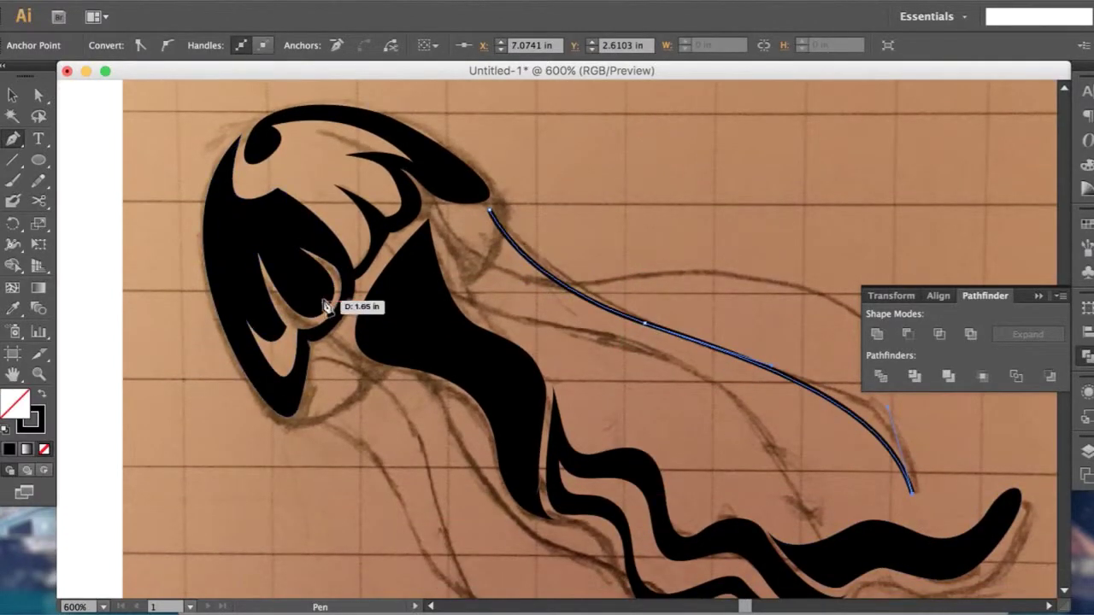
key(v)
click(365, 45)
click(463, 45)
click(658, 167)
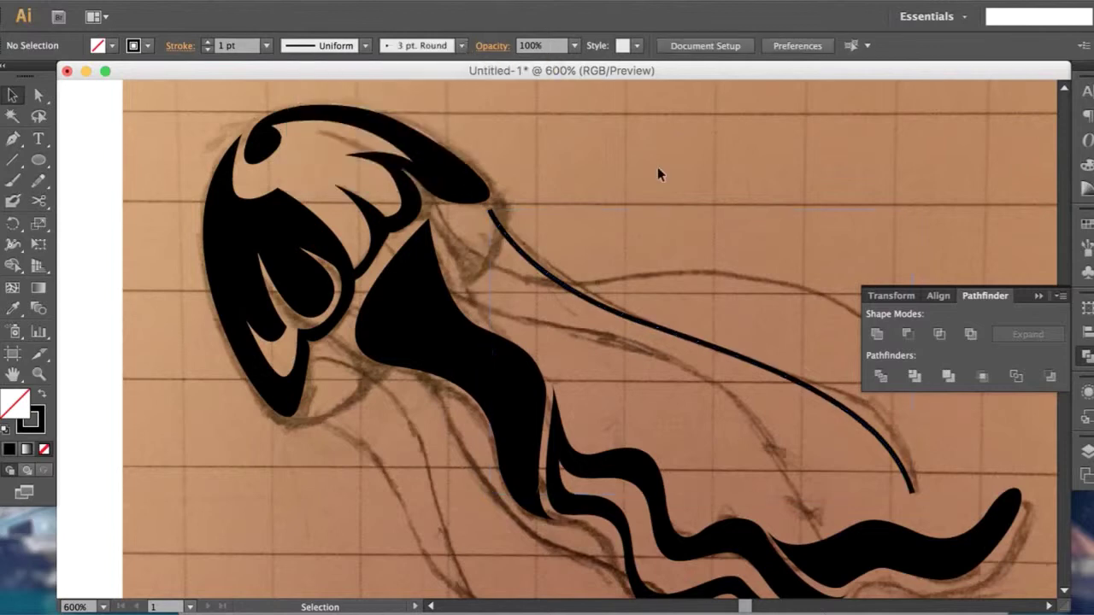
click(492, 212)
Step: Taper the top of the tentacle stroke with the Width tool
alt+scroll(492, 212, up, 5)
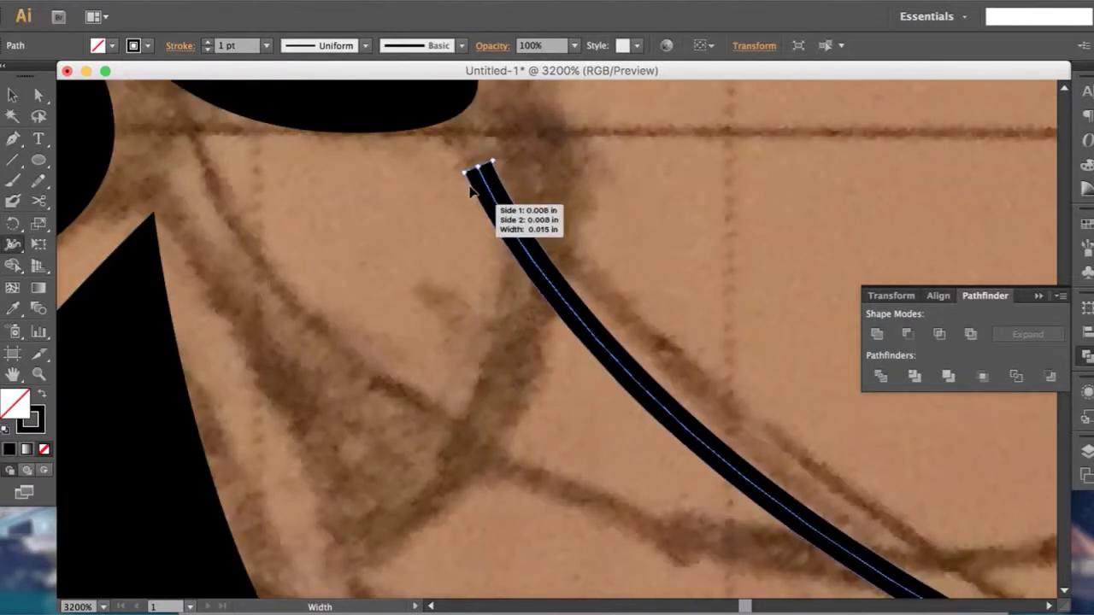
drag(483, 167, 477, 171)
alt+scroll(589, 235, down, 5)
alt+scroll(939, 484, up, 6)
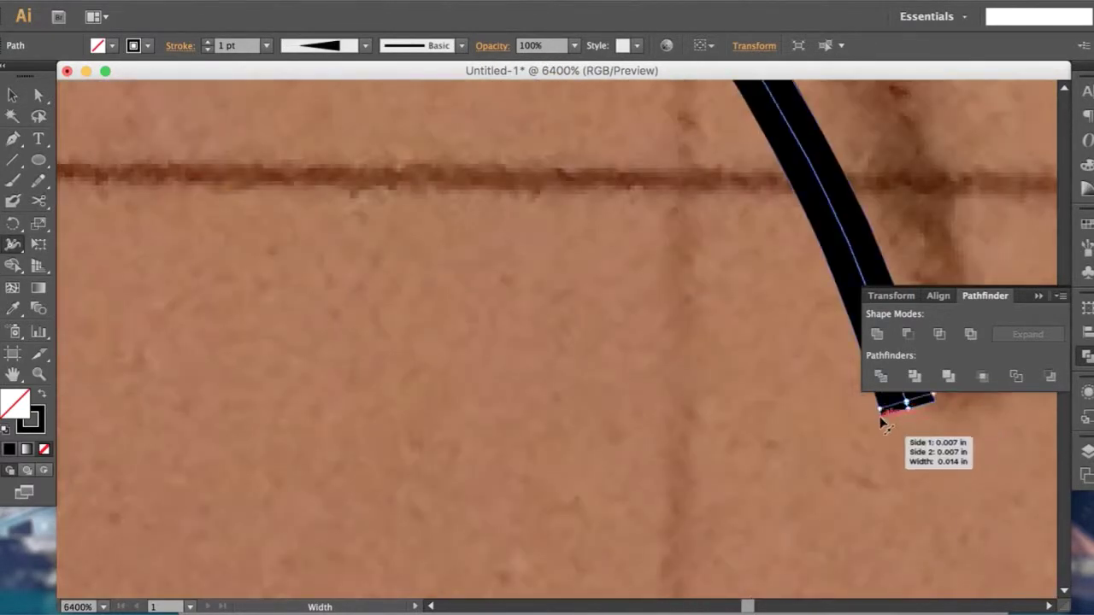
alt+scroll(806, 439, down, 5)
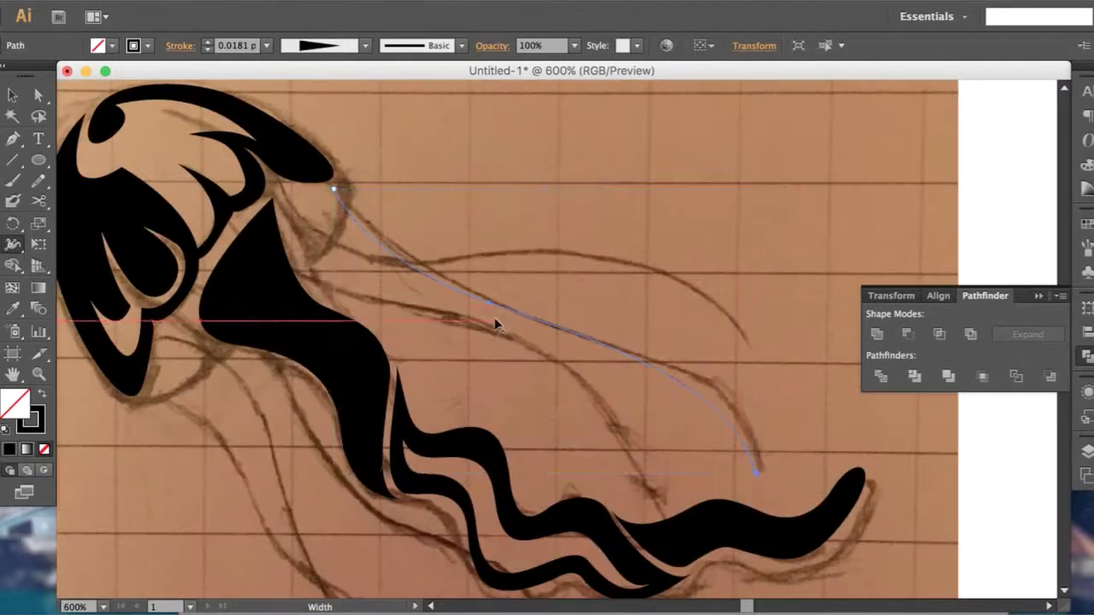
Step: Raise the tentacle's stroke weight to 5 pt
key(v)
click(267, 46)
click(274, 180)
click(525, 200)
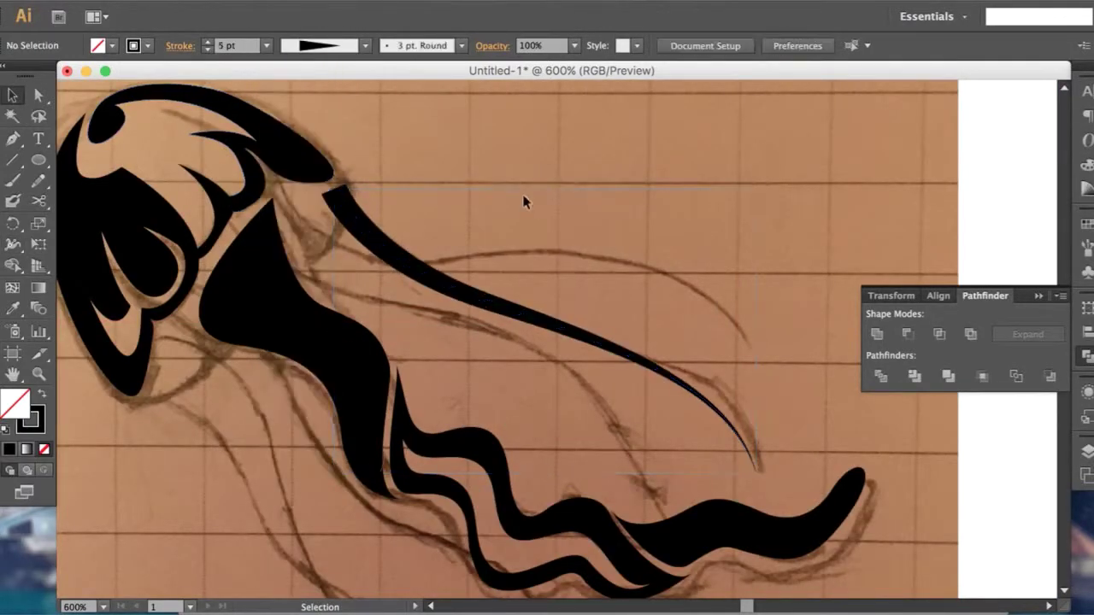
click(359, 220)
Step: Widen the tentacle's top end near the bell
alt+scroll(335, 192, up, 3)
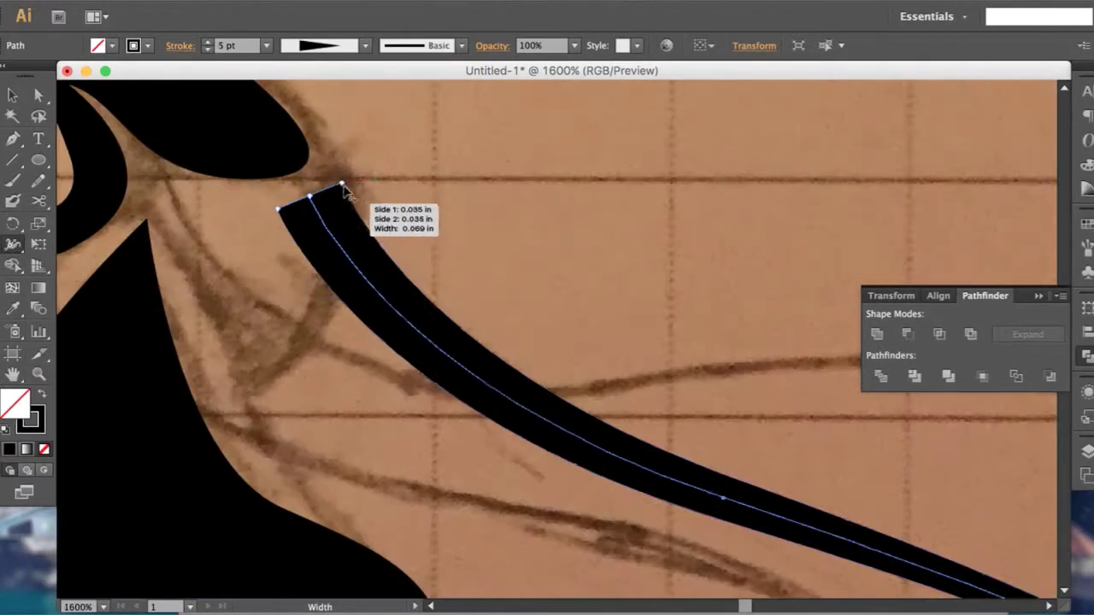
drag(317, 203, 325, 190)
alt+scroll(737, 405, down, 3)
alt+scroll(611, 379, up, 2)
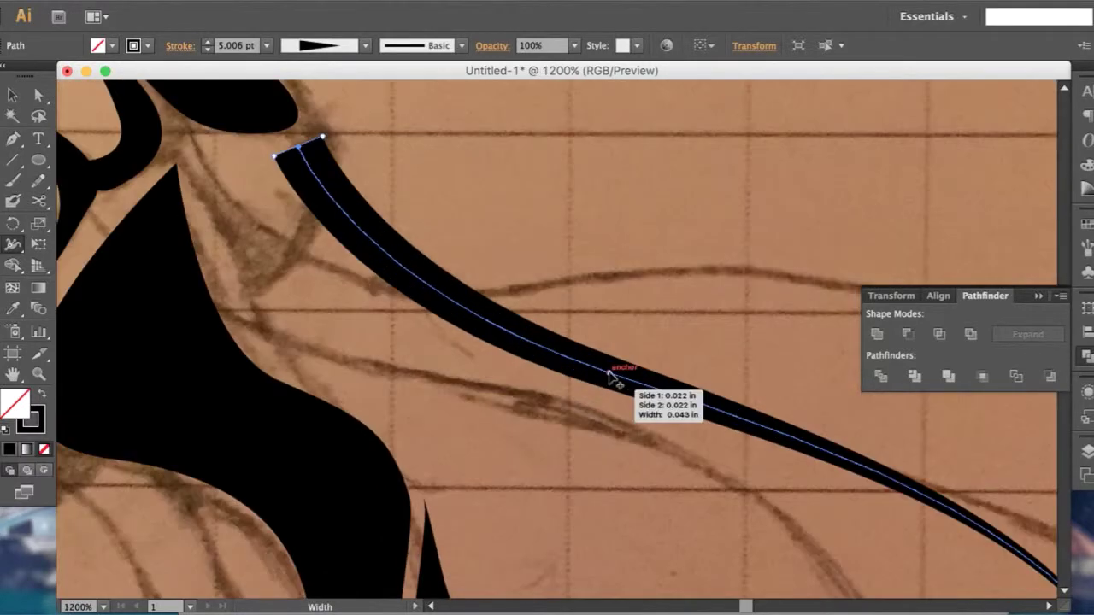
alt+scroll(313, 152, down, 3)
Step: Deselect the tentacle and set the stroke weight to 2 pt
key(v)
click(601, 237)
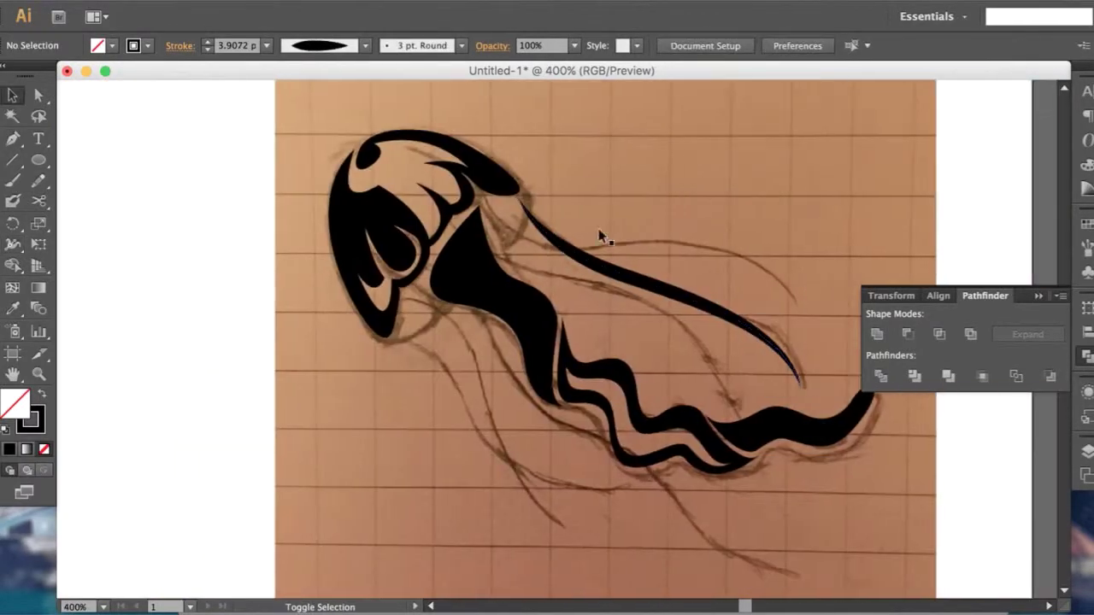
click(267, 45)
click(299, 154)
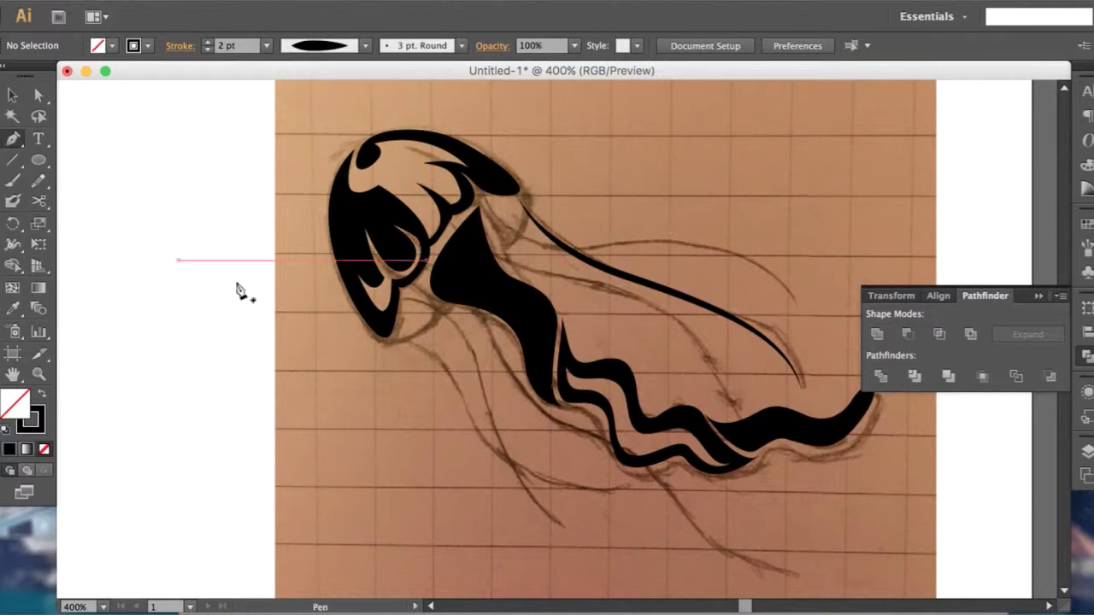
Step: Draw a curved tentacle from the bell's lower left and give it a tapered width profile
drag(567, 523, 622, 547)
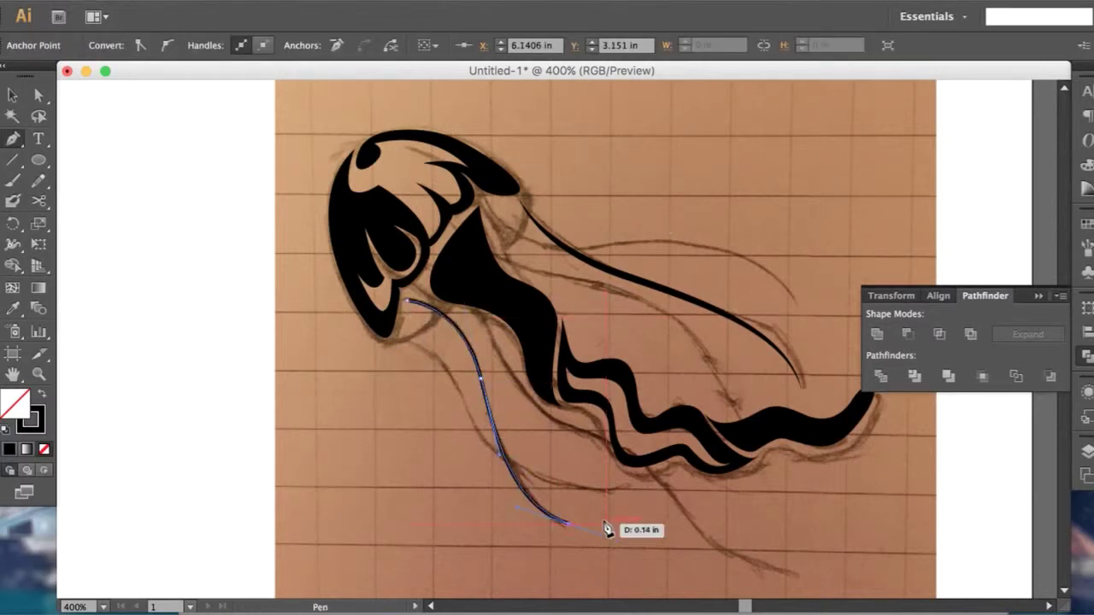
key(v)
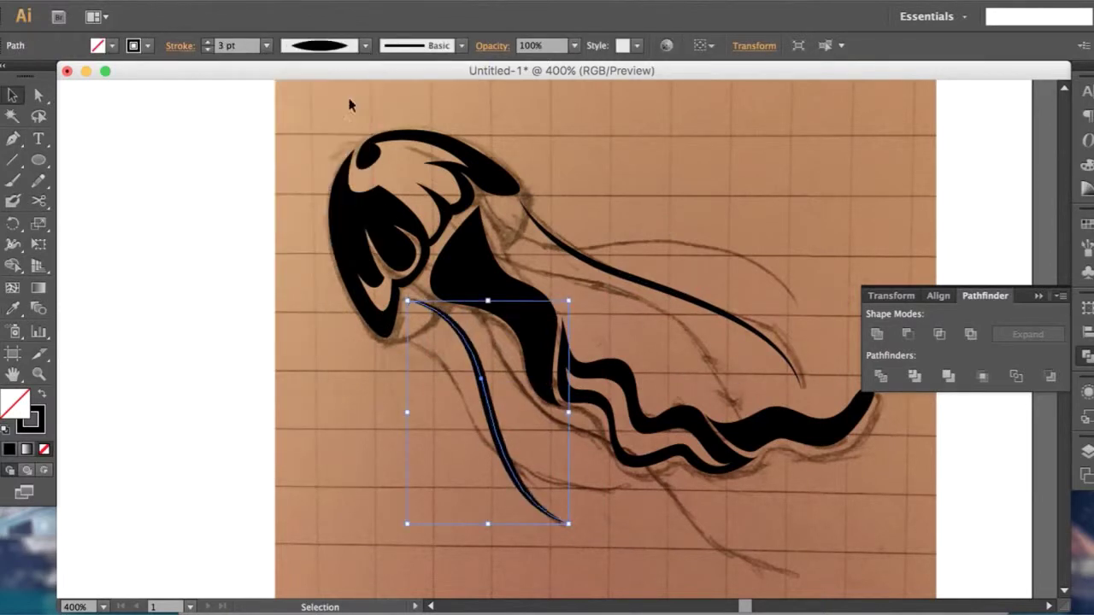
click(266, 46)
click(245, 151)
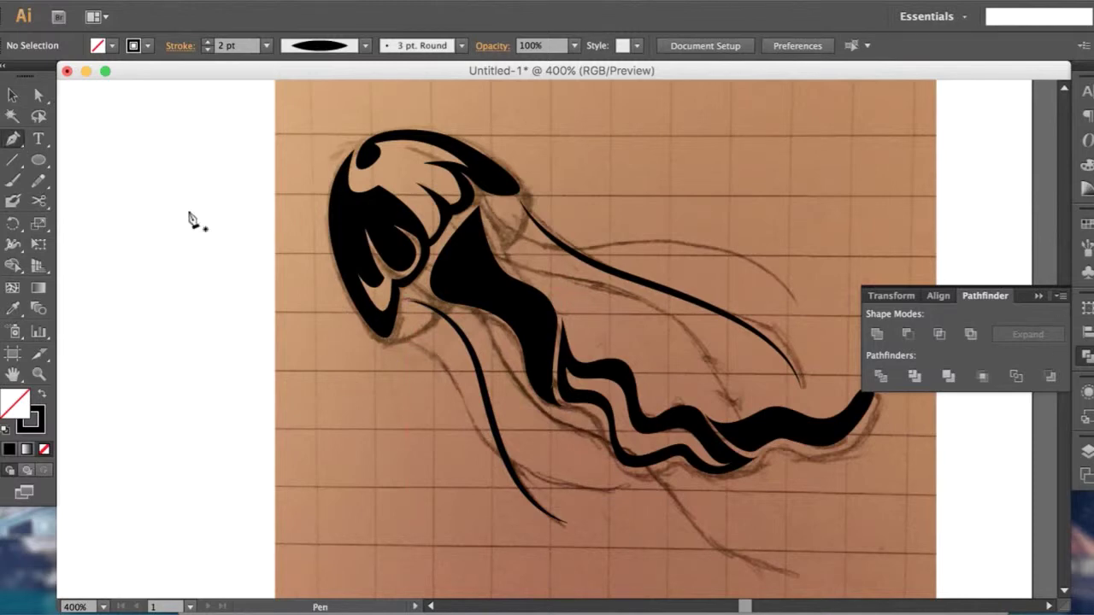
key(ctrl+equal)
key(ctrl+equal)
key(ctrl+equal)
Step: Draw the hooked claw outline under the bell and fill it black
drag(329, 364, 408, 325)
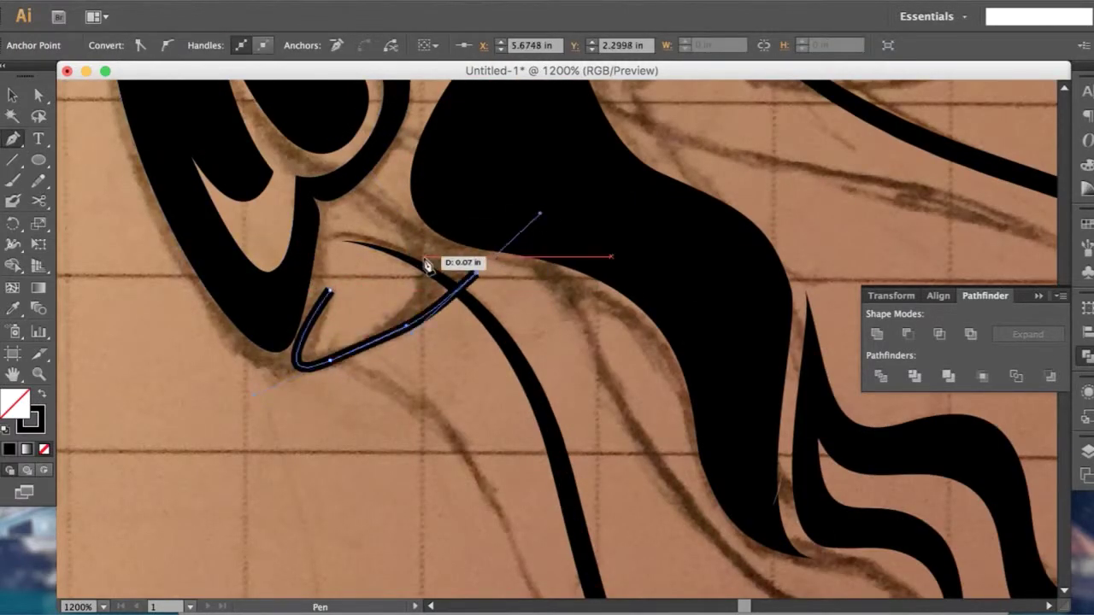
drag(427, 265, 541, 379)
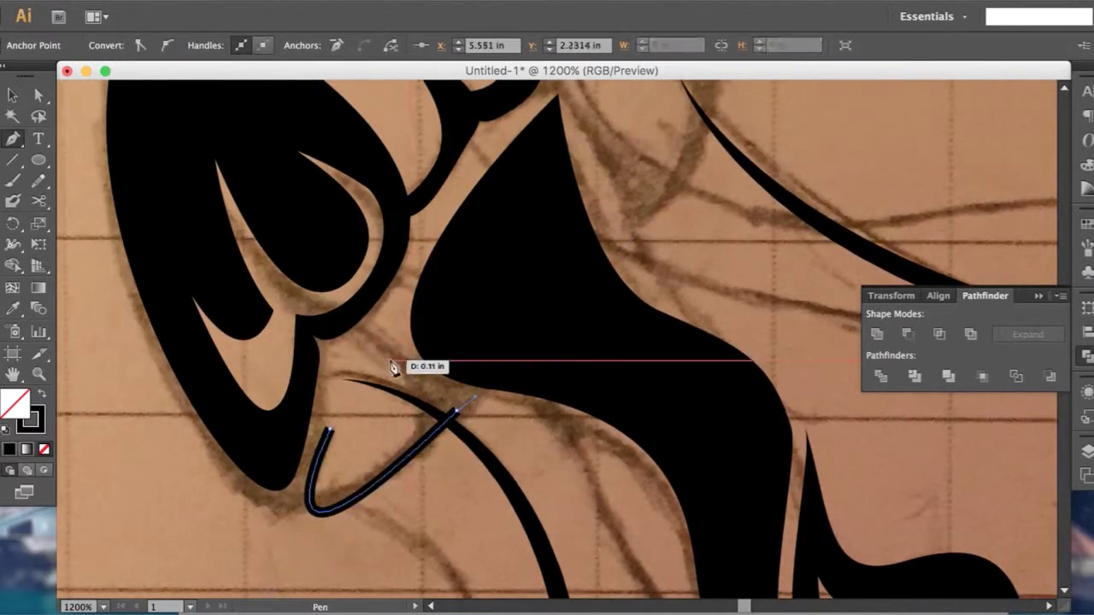
drag(396, 366, 417, 411)
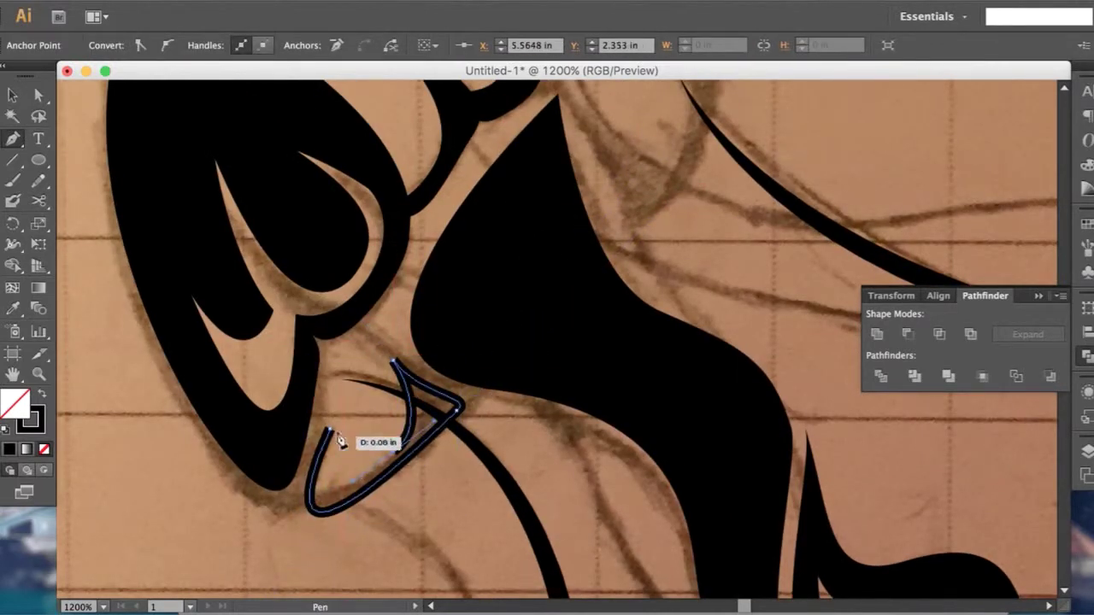
click(49, 398)
Step: Refine the claw's anchor and curve handle with Direct Selection, then deselect it
key(a)
drag(457, 410, 455, 434)
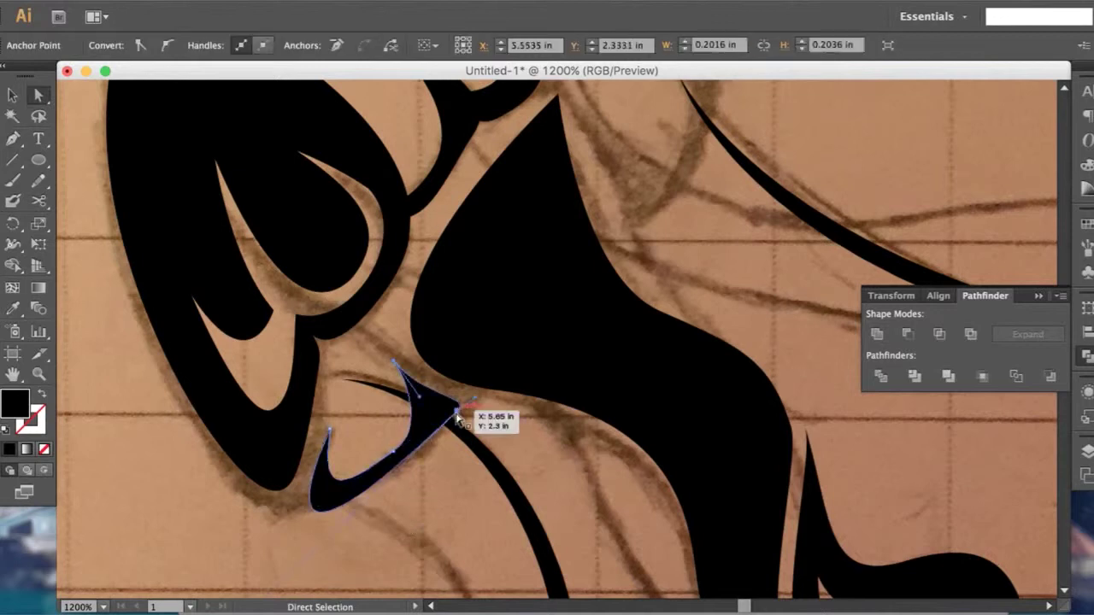
drag(500, 390, 451, 440)
key(ctrl+minus)
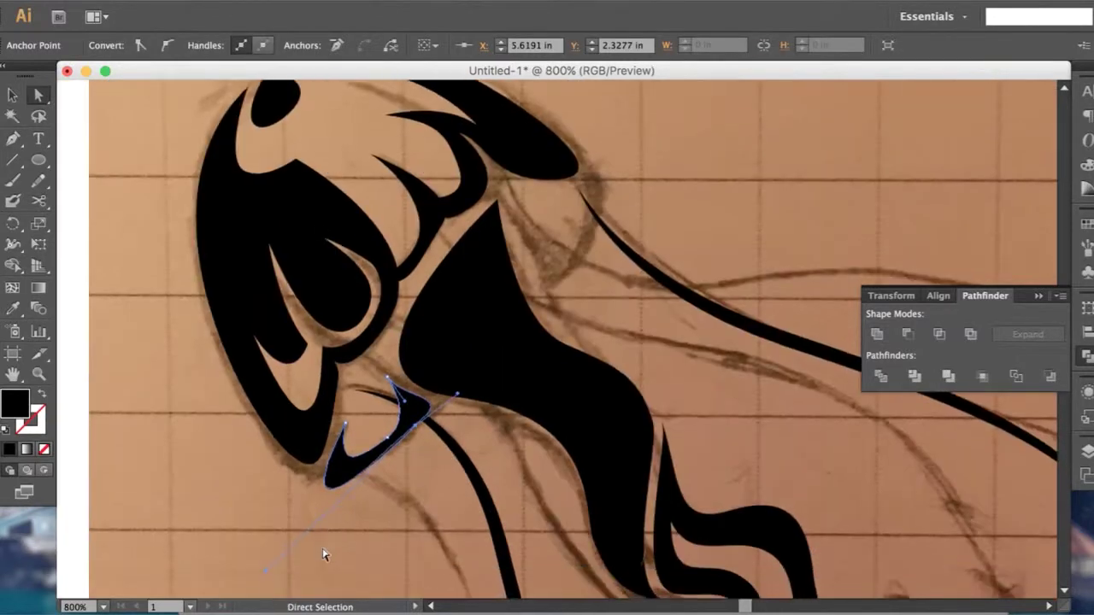
click(547, 263)
key(p)
scroll(535, 248, up, 2)
Step: Draw a narrow black sliver where the tentacle meets the bell and resize it
scroll(524, 241, up, 1)
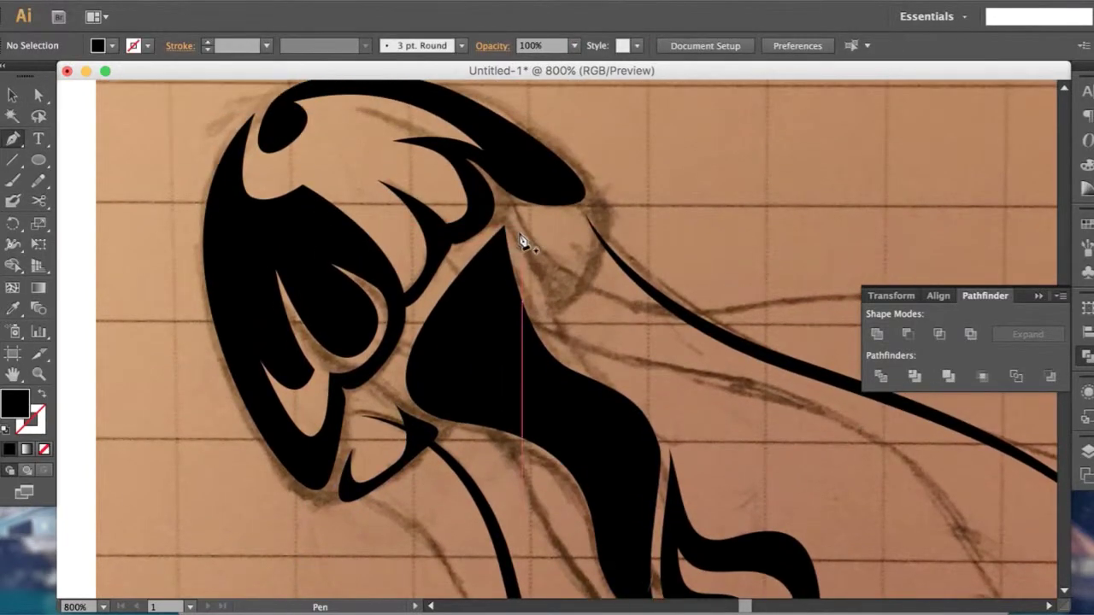
click(555, 321)
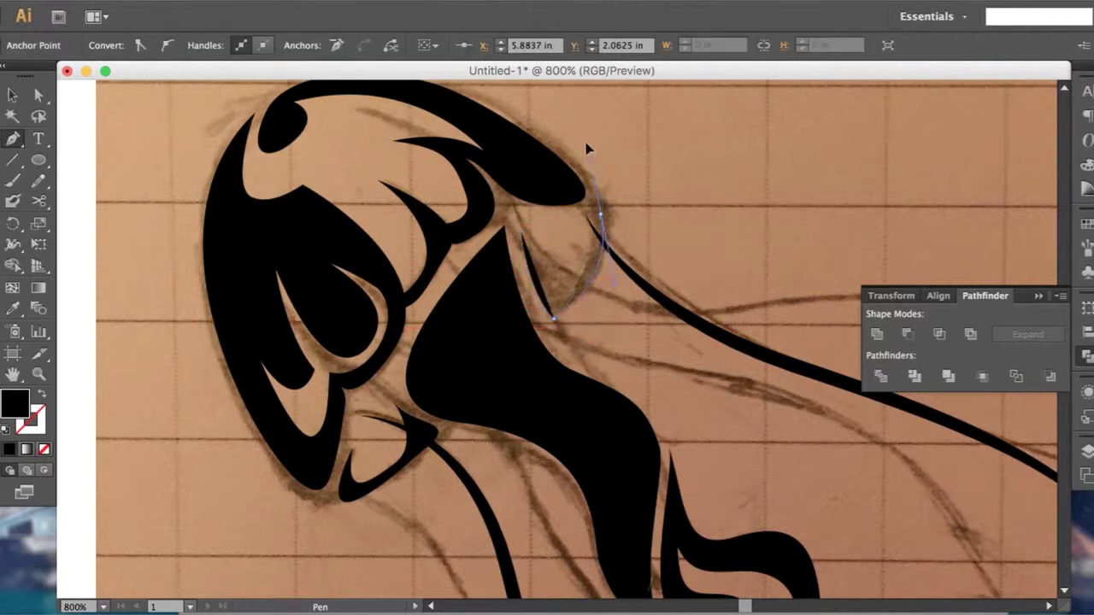
drag(586, 149, 602, 229)
scroll(484, 179, down, 2)
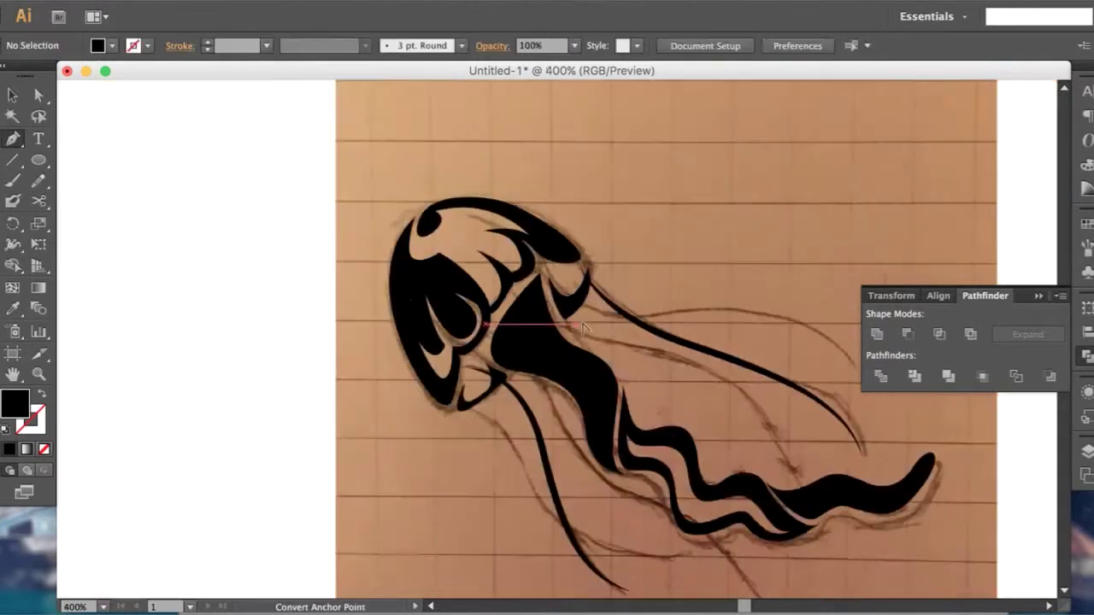
scroll(594, 288, up, 3)
key(v)
click(593, 288)
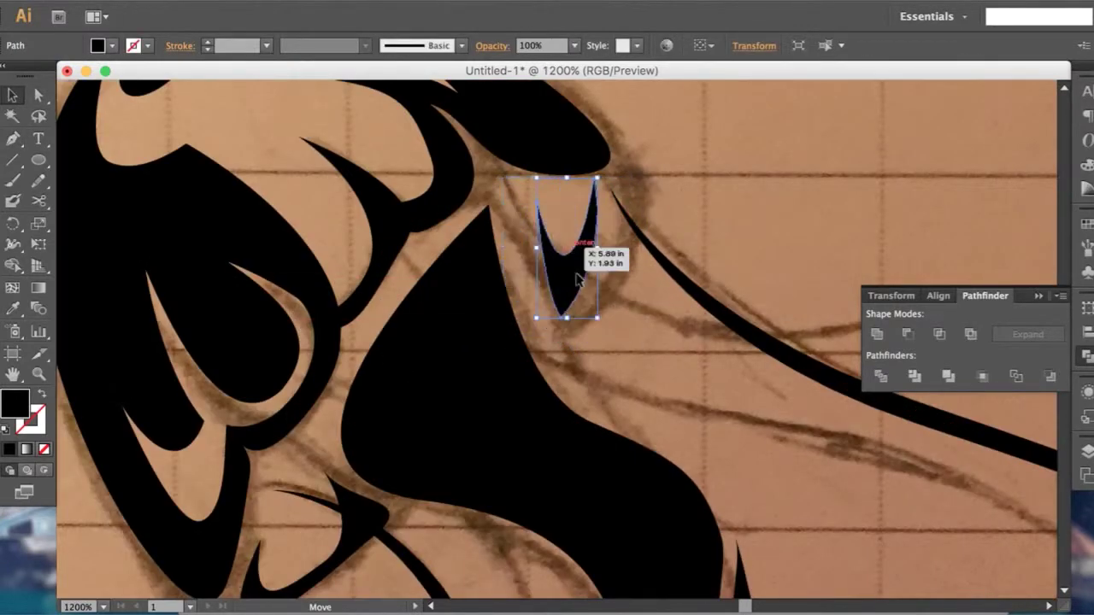
drag(562, 322, 556, 312)
Step: Narrow the claw, move it into place and pull its right lobe up and right
key(a)
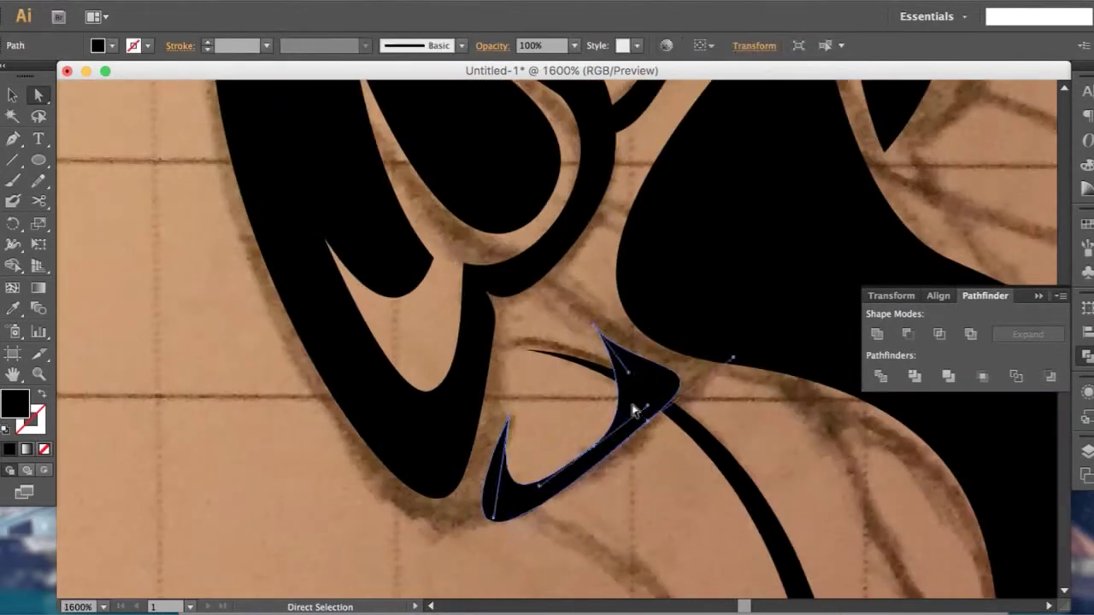
key(v)
drag(464, 396, 586, 373)
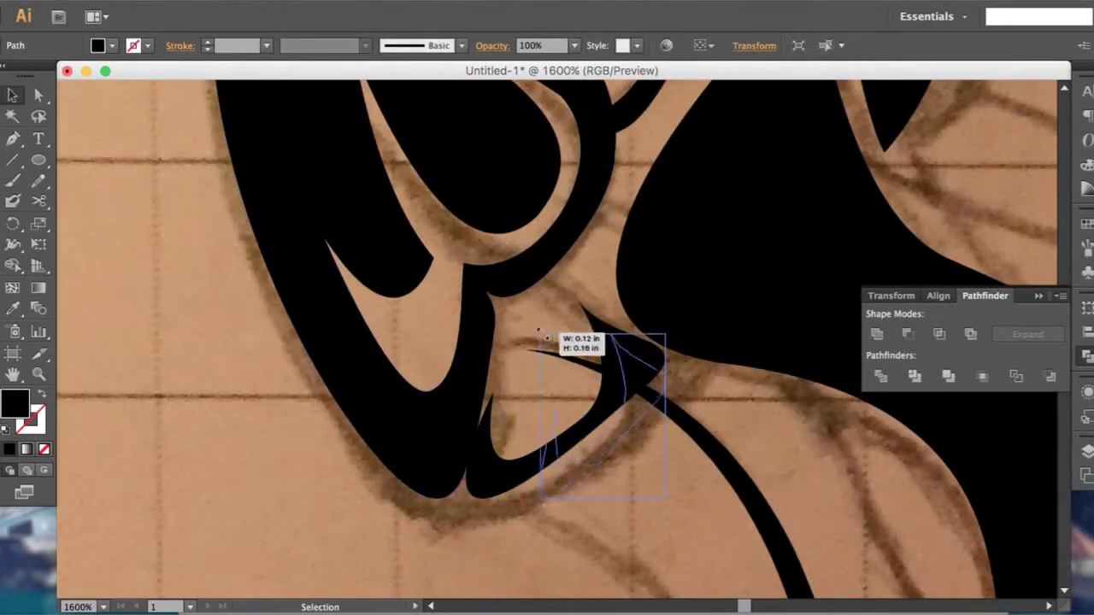
drag(567, 501, 540, 475)
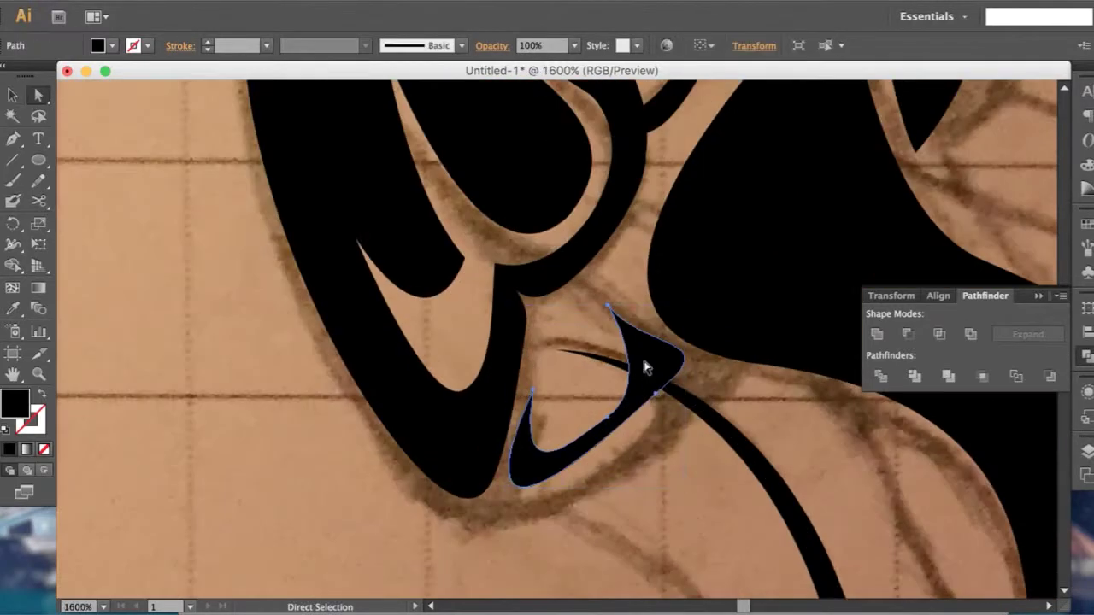
drag(645, 368, 668, 338)
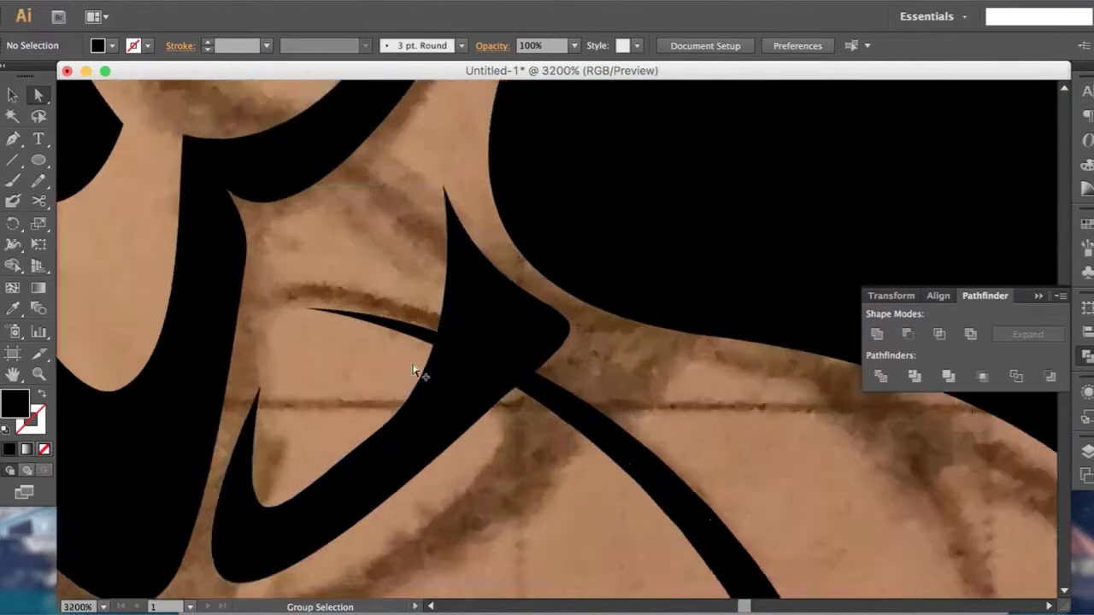
Step: Enlarge the claw shape from its corner handle
click(422, 371)
mouse_move(579, 188)
mouse_down()
mouse_move(616, 156)
mouse_move(599, 208)
mouse_up()
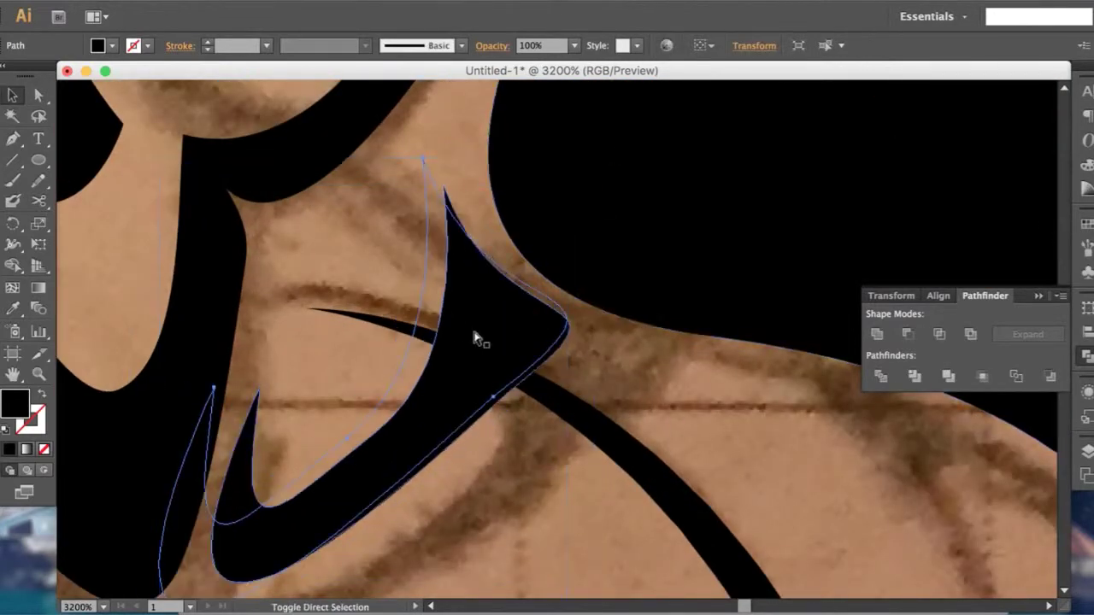
mouse_move(566, 154)
mouse_down()
mouse_move(695, 100)
mouse_move(576, 335)
mouse_up()
key(ctrl+minus)
key(ctrl+minus)
Step: Convert the thin curved tentacle line into a filled shape with Outline Stroke
click(620, 428)
right_click(624, 431)
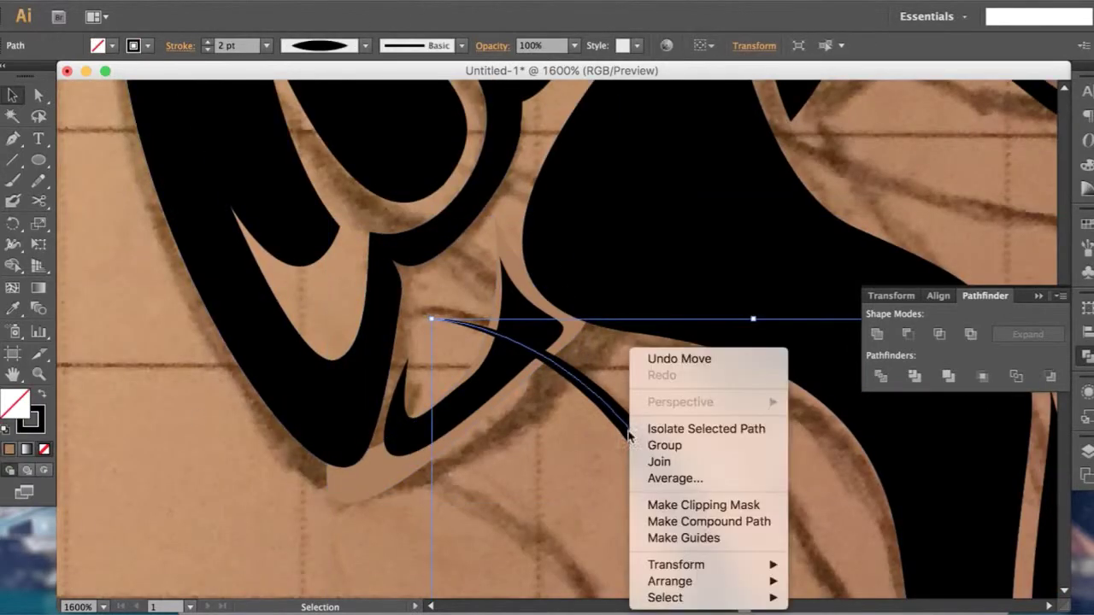
click(206, 2)
click(420, 359)
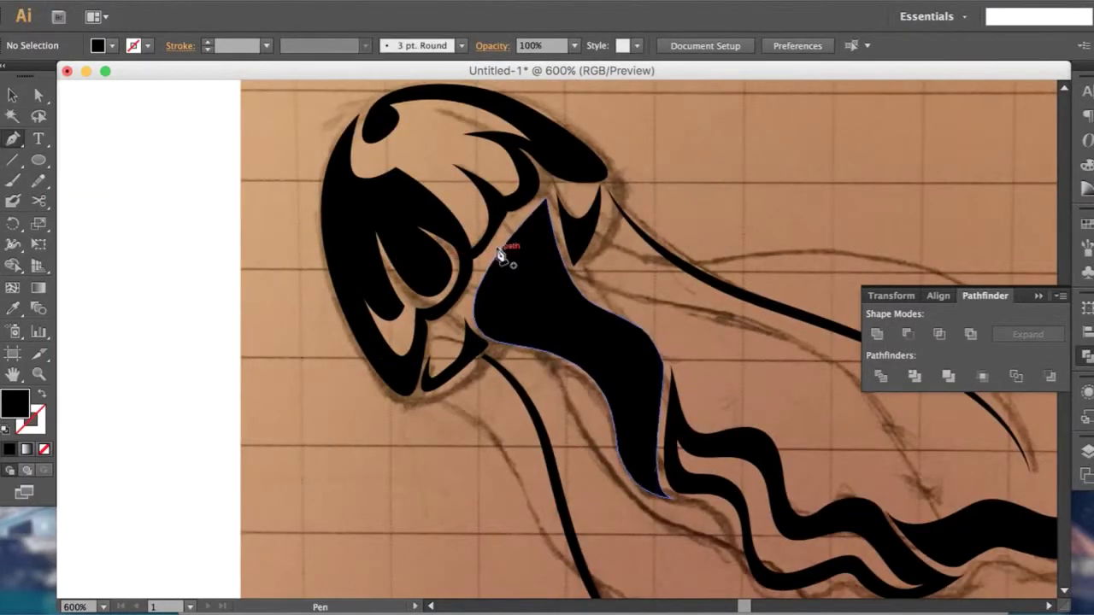
Step: Pen-draw a long curve from the body's top down across the tentacles as an unfilled black line
click(501, 255)
drag(573, 340, 573, 406)
key(ctrl+minus)
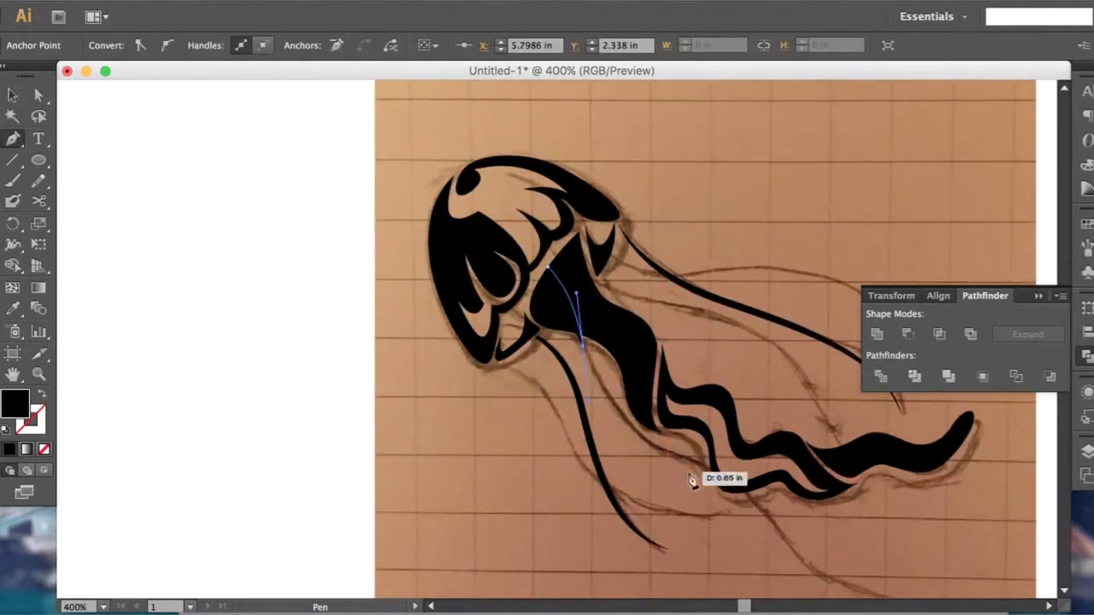
drag(795, 511, 821, 523)
drag(901, 556, 948, 560)
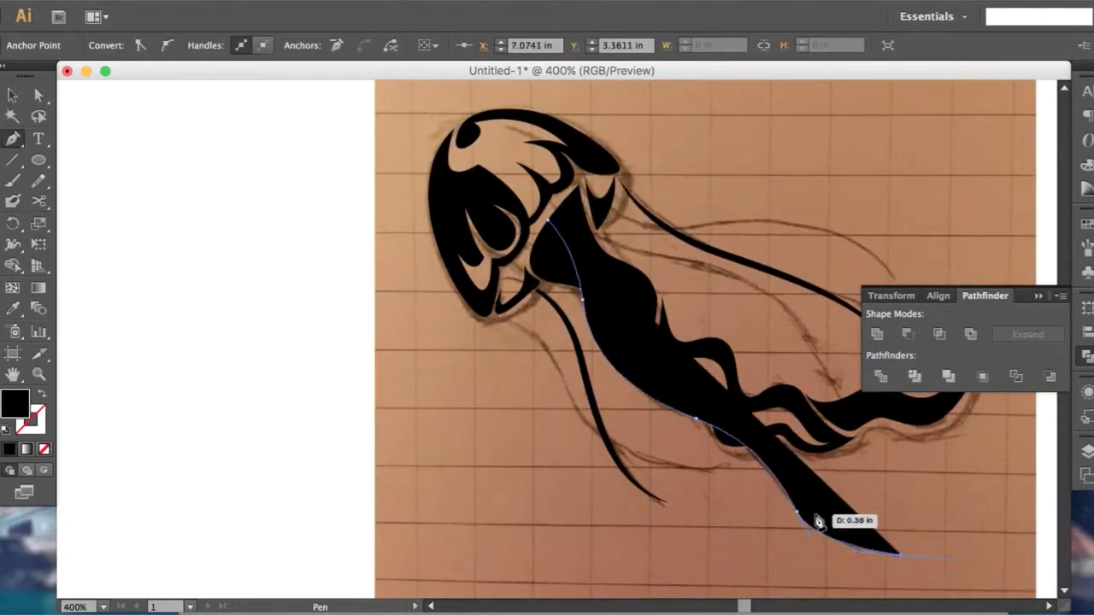
key(shift+x)
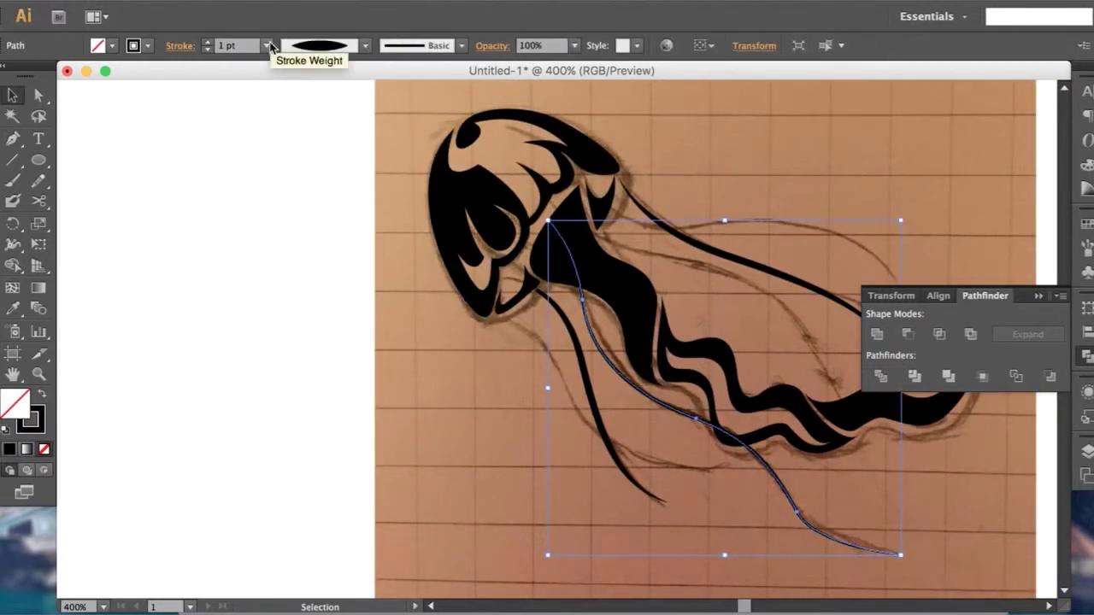
Step: Set the curve to 2 pt, outline it, and add the body and tentacles to the selection
click(267, 46)
click(282, 142)
key(ctrl+plus)
key(ctrl+minus)
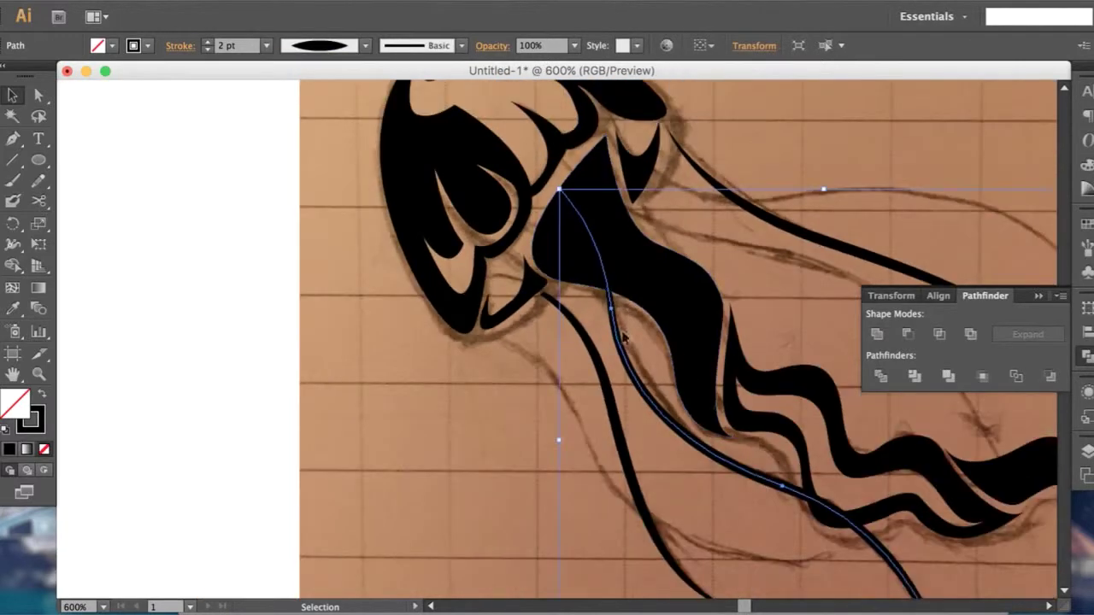
click(419, 359)
shift+click(667, 282)
Step: Undo the first Shape Builder attempt and convert the thin line into a filled outline
key(shift+m)
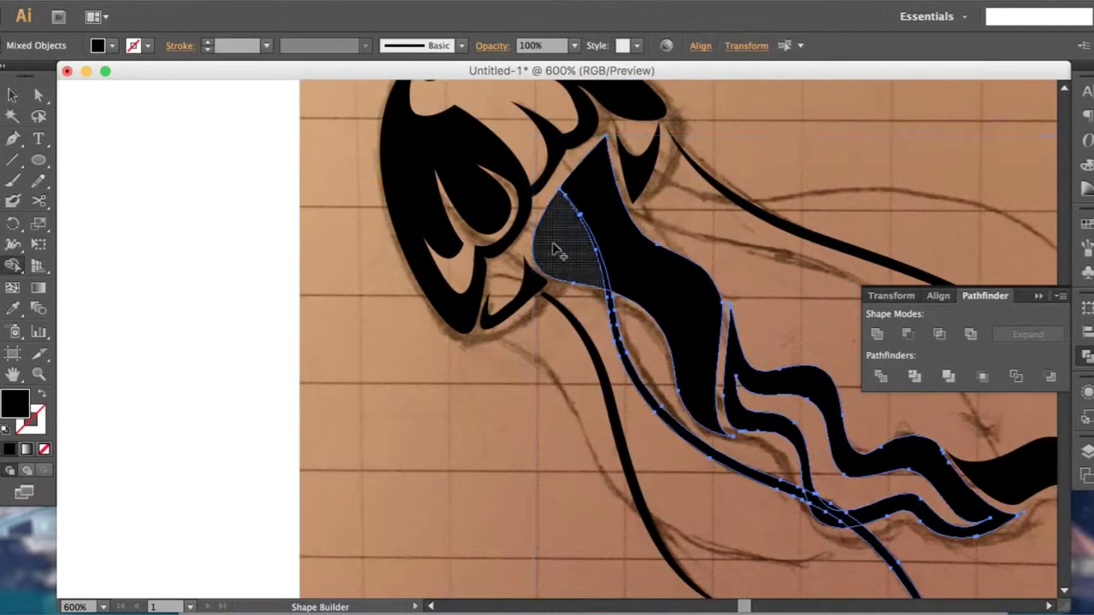
key(ctrl+plus)
key(ctrl+z)
key(ctrl+shift+z)
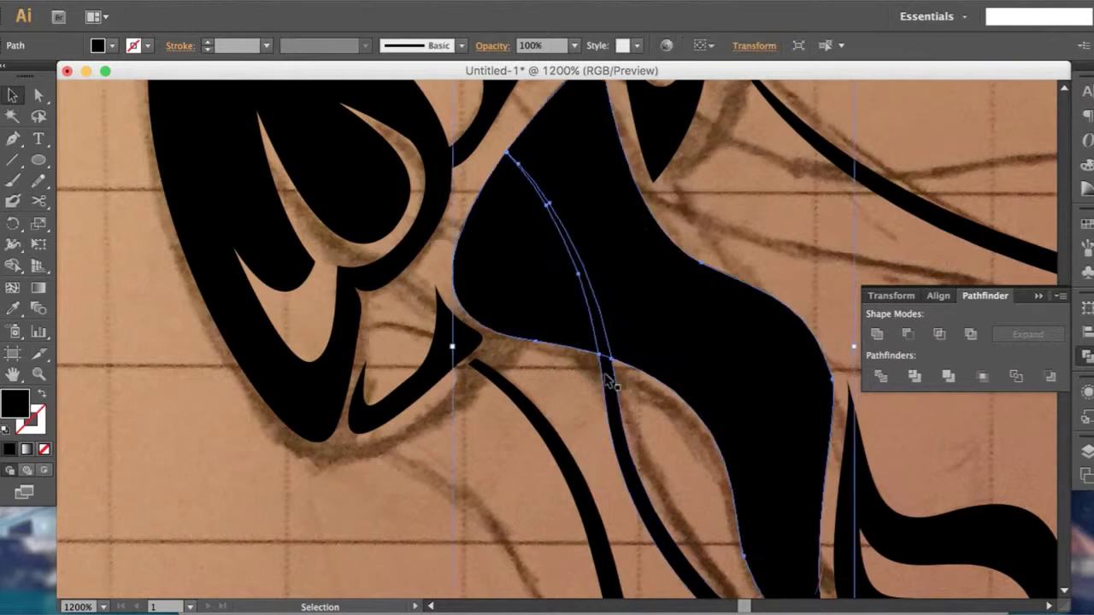
click(590, 380)
key(v)
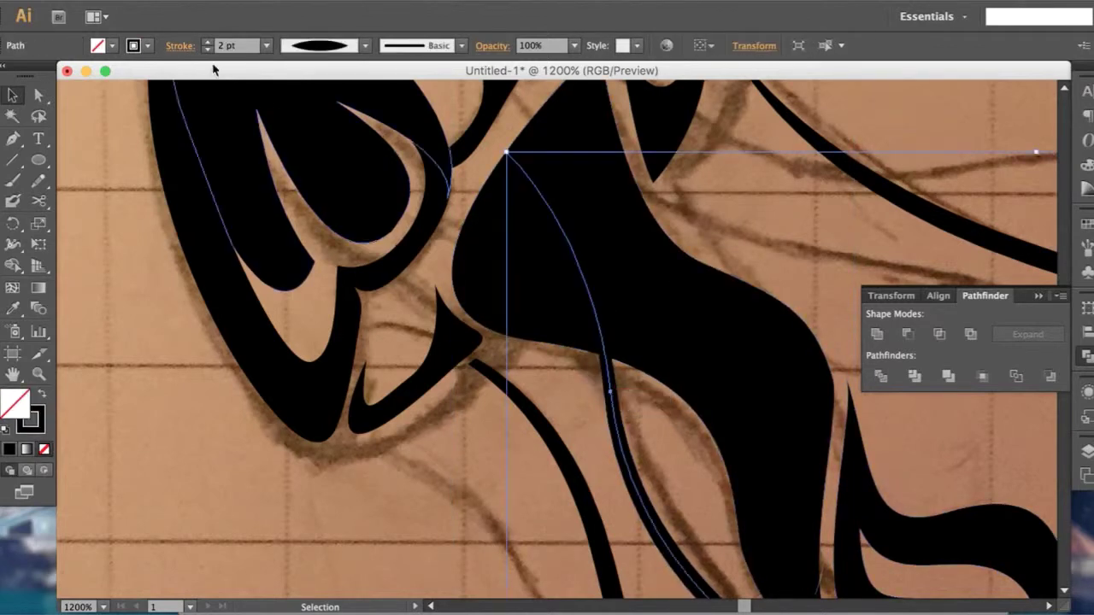
click(196, 0)
click(419, 354)
Step: Select the outlined line with the wavy tentacles and merge their regions with Shape Builder
key(shift+m)
key(ctrl+minus)
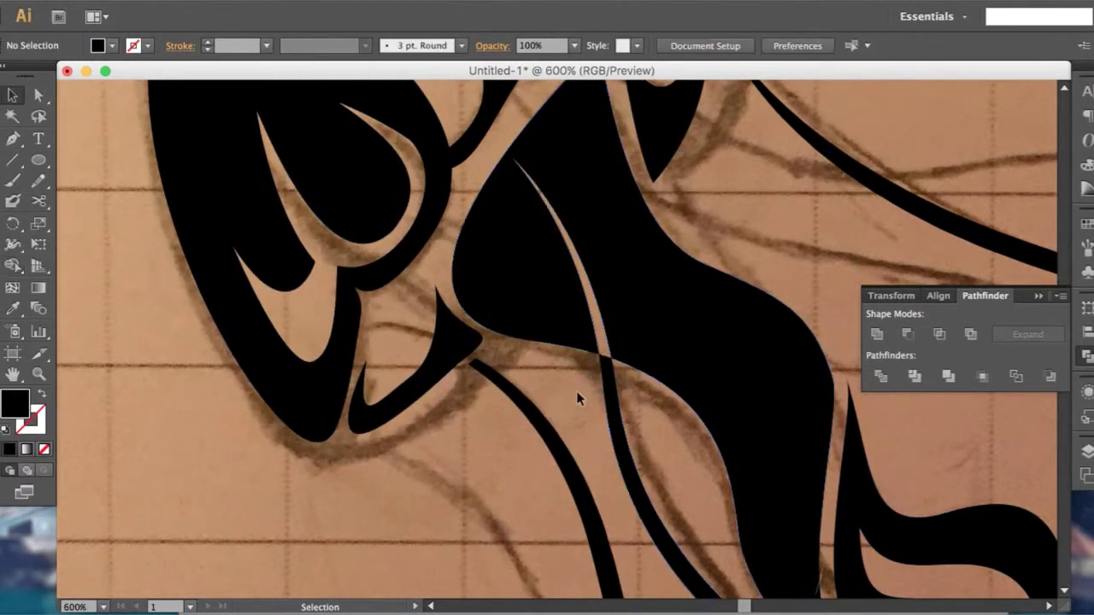
scroll(576, 391, down, 5)
mouse_move(650, 549)
mouse_down()
mouse_move(669, 519)
mouse_move(659, 464)
mouse_up()
key(v)
click(579, 533)
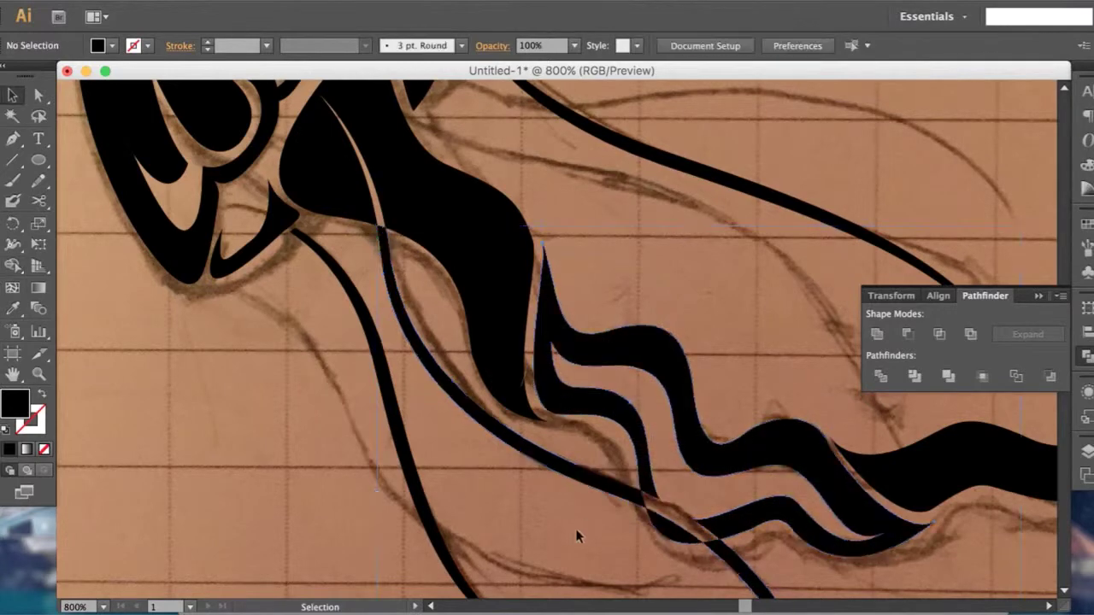
Step: Move the band's end anchors onto the sketch edge with Direct Selection
key(ctrl+plus)
key(a)
click(654, 461)
key(ctrl+plus)
key(ctrl+plus)
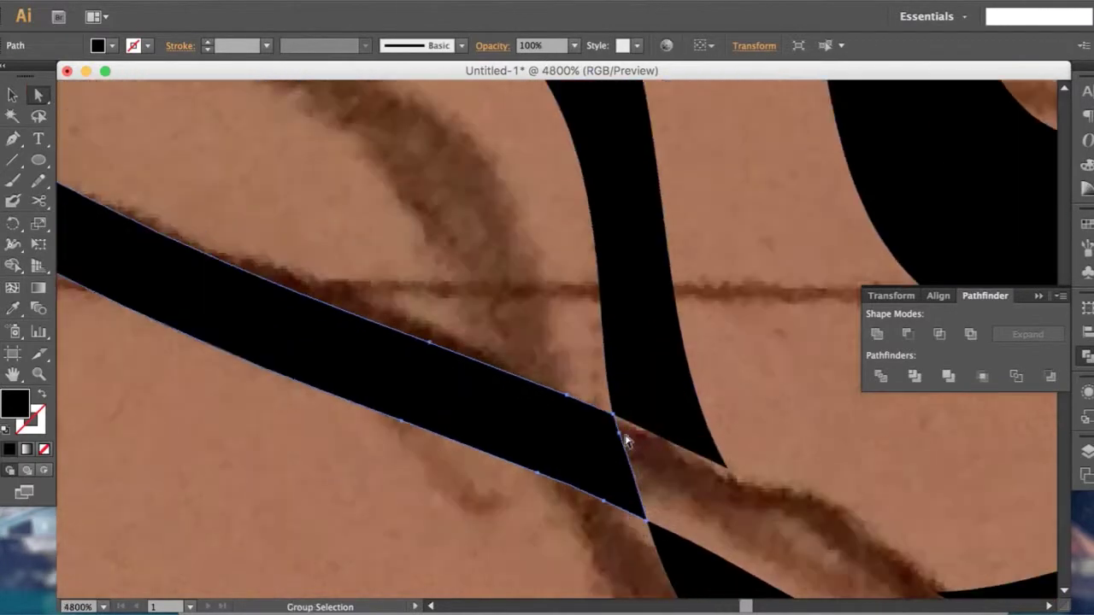
drag(563, 490, 547, 481)
click(542, 349)
key(ctrl+minus)
key(ctrl+minus)
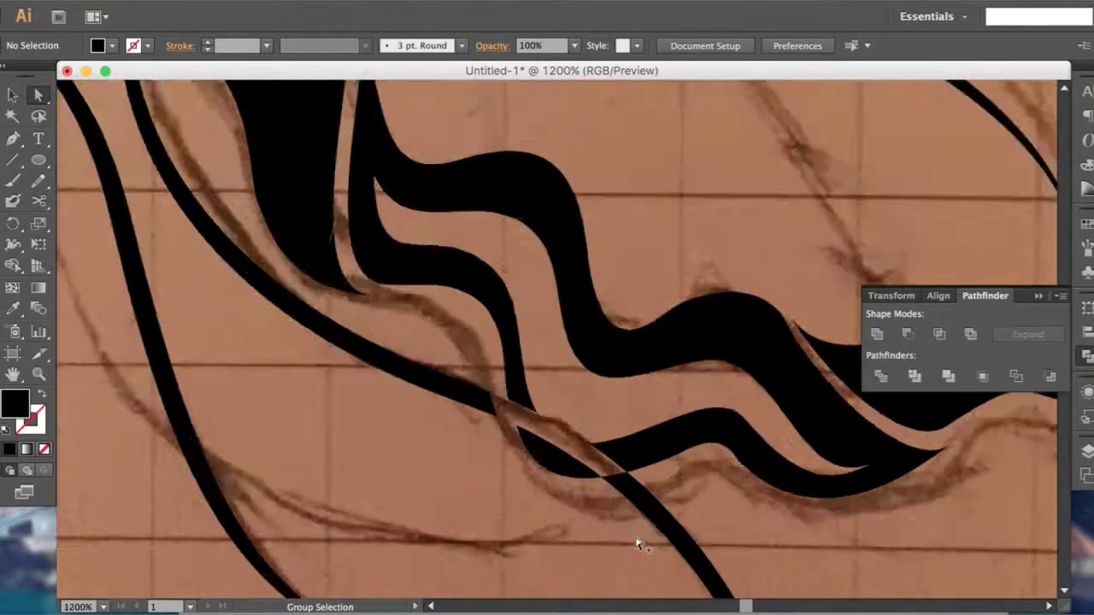
key(ctrl+plus)
drag(634, 462, 635, 463)
key(ctrl+minus)
key(ctrl+minus)
key(ctrl+minus)
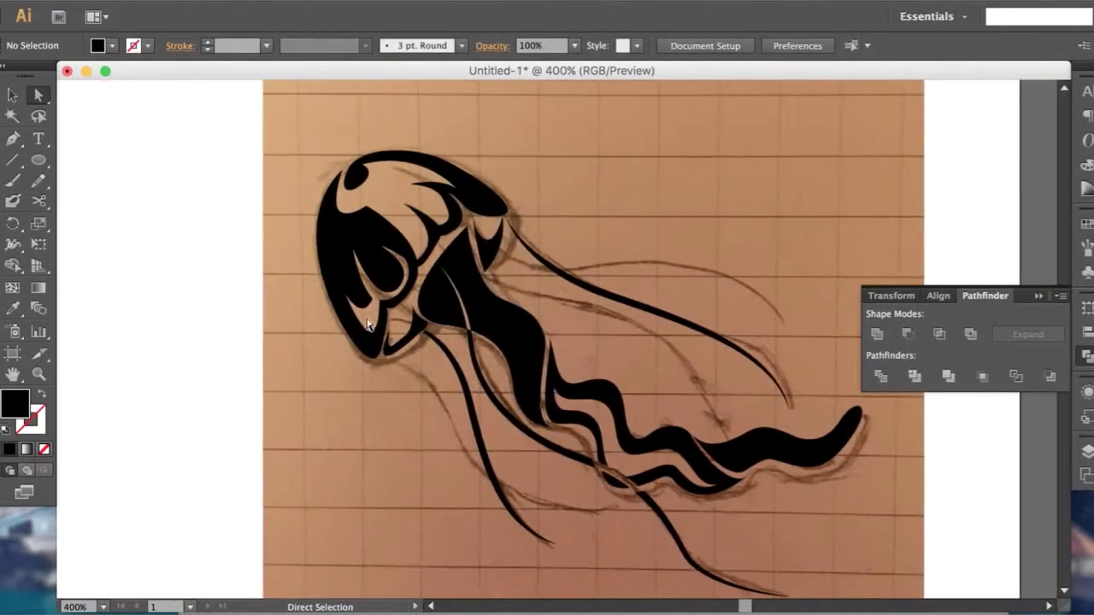
Step: Align an edge anchor and pull the tentacle tip anchor along the sketch line
key(ctrl+plus)
key(ctrl+plus)
key(ctrl+plus)
drag(518, 344, 512, 345)
key(ctrl+plus)
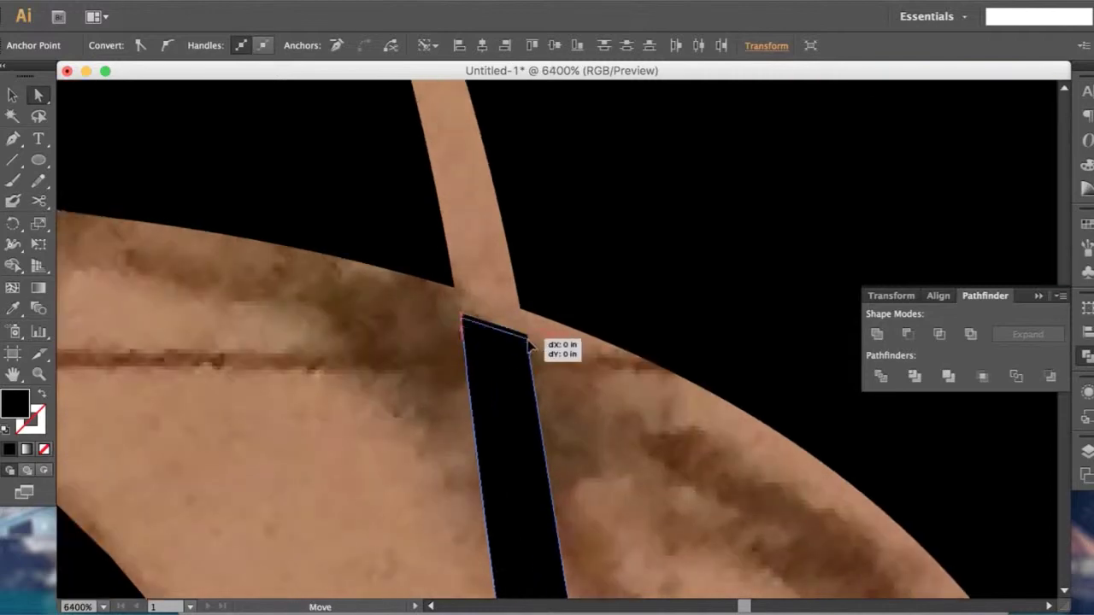
key(ctrl+minus)
key(ctrl+minus)
key(ctrl+minus)
key(ctrl+minus)
key(ctrl+minus)
key(ctrl+minus)
key(ctrl+plus)
key(ctrl+plus)
key(ctrl+plus)
drag(594, 503, 613, 516)
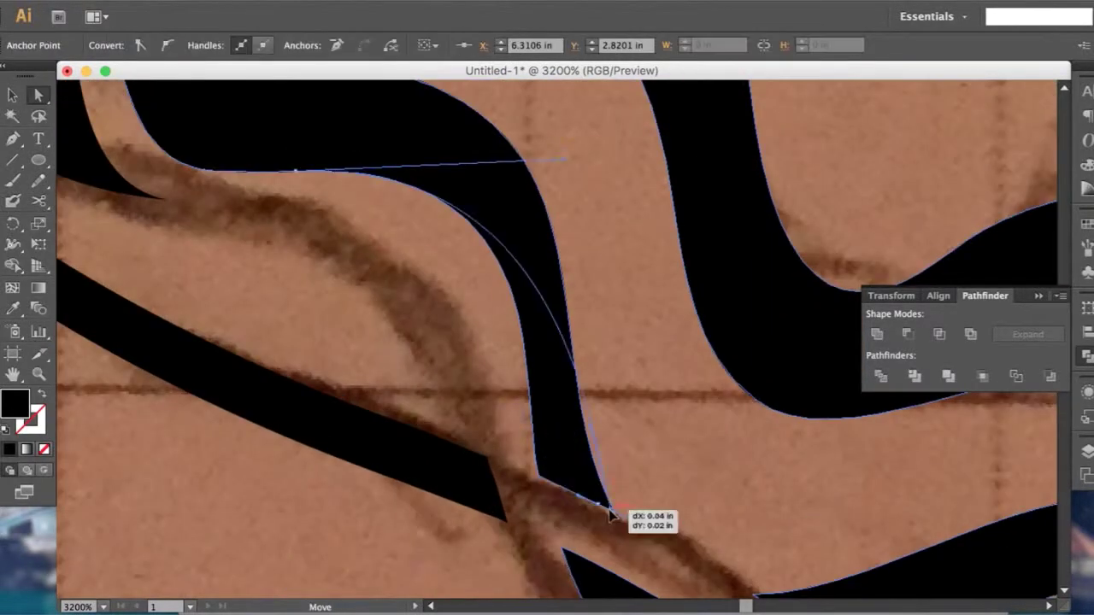
drag(547, 472, 616, 513)
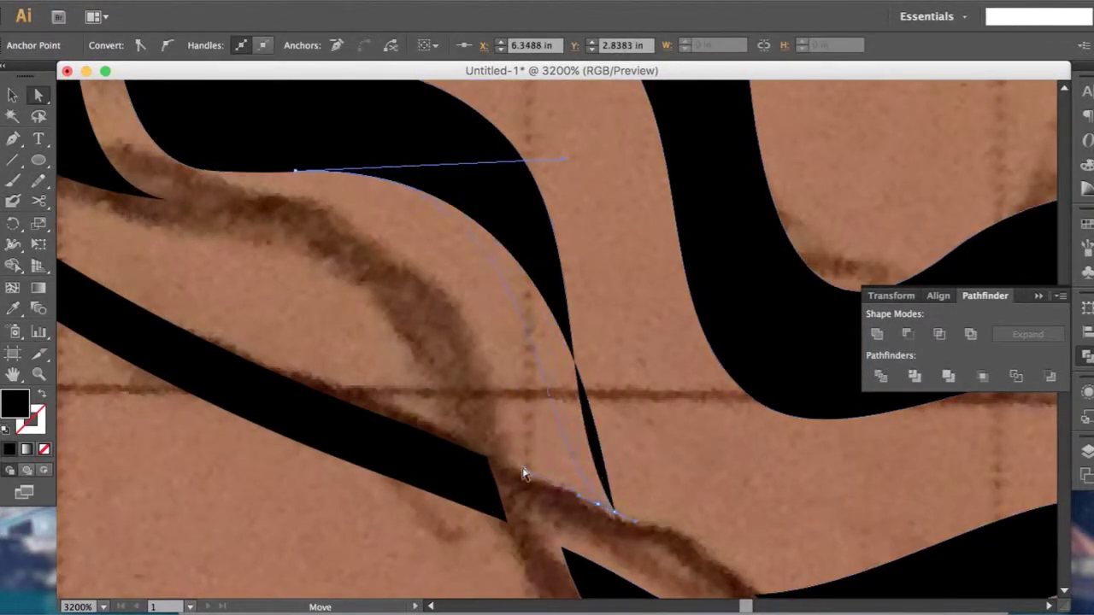
key(ctrl+minus)
Step: Select the small lens-shaped piece and reposition its anchors
click(691, 518)
click(691, 527)
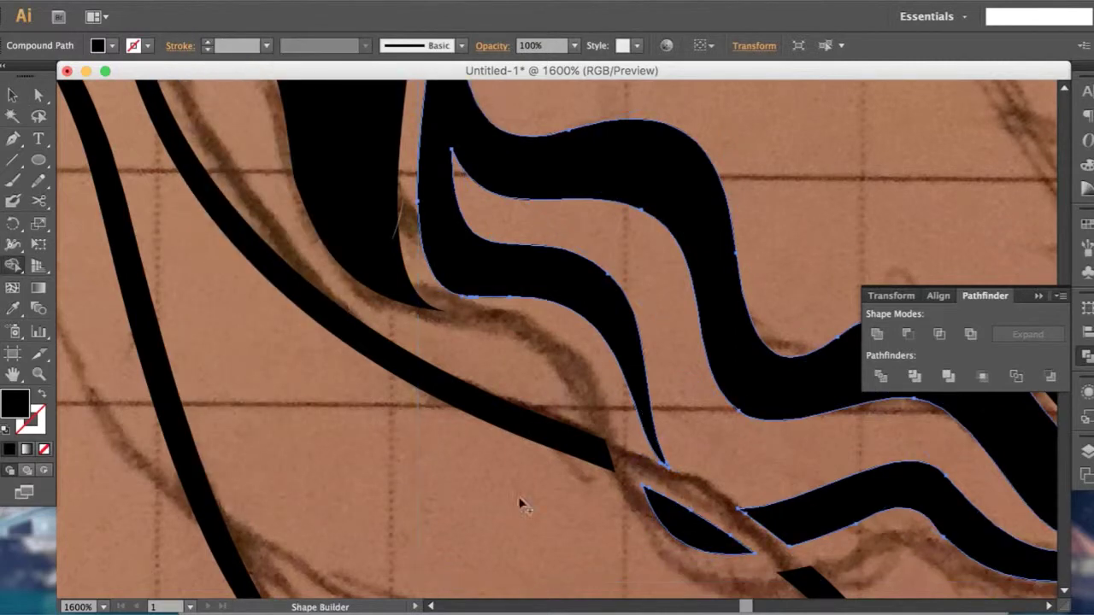
key(v)
click(684, 521)
key(ctrl+plus)
key(a)
drag(745, 488, 741, 496)
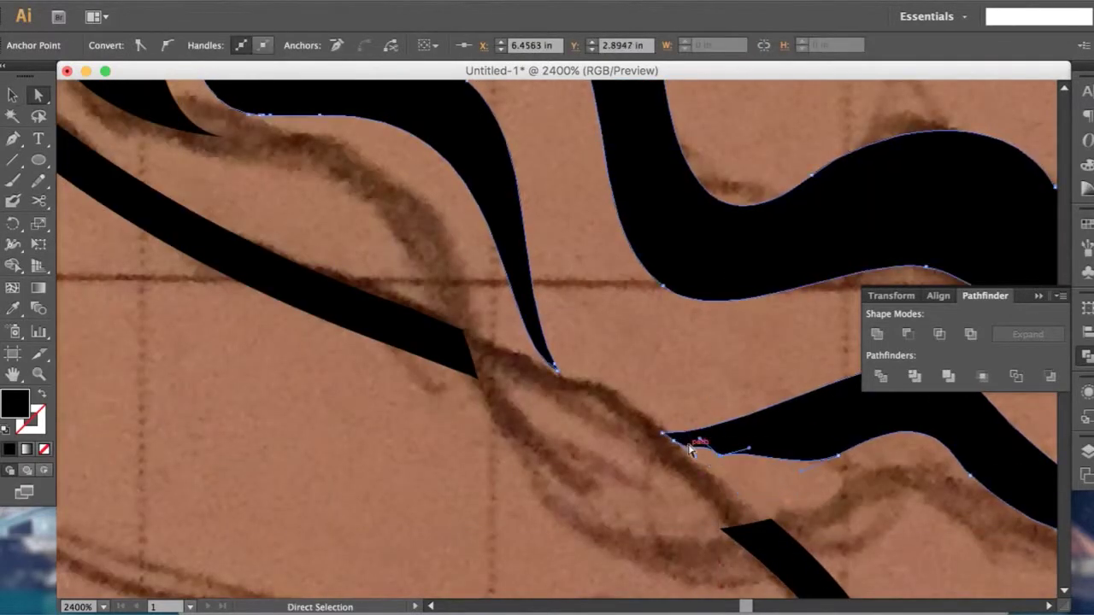
drag(699, 454, 727, 459)
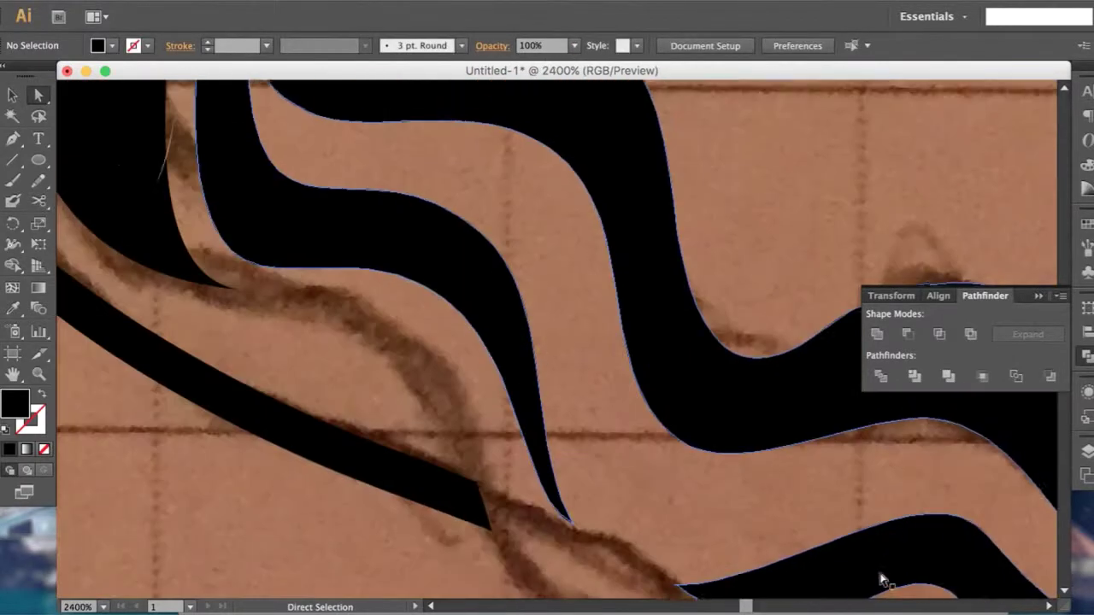
Step: Stretch the lower edge anchor into place and move the tip anchor onto the sketch
click(872, 577)
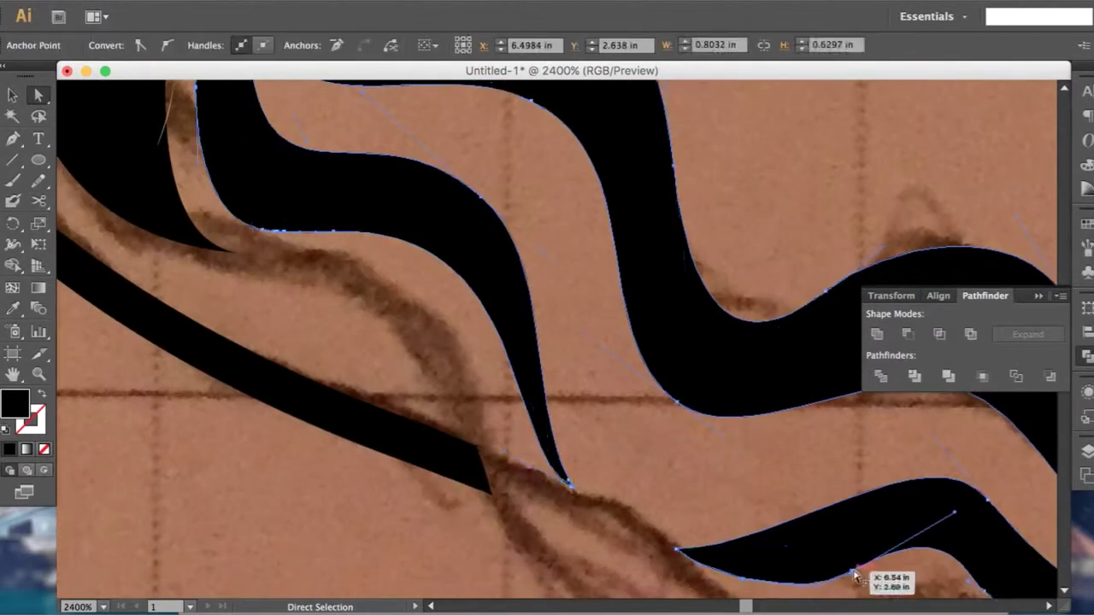
click(714, 567)
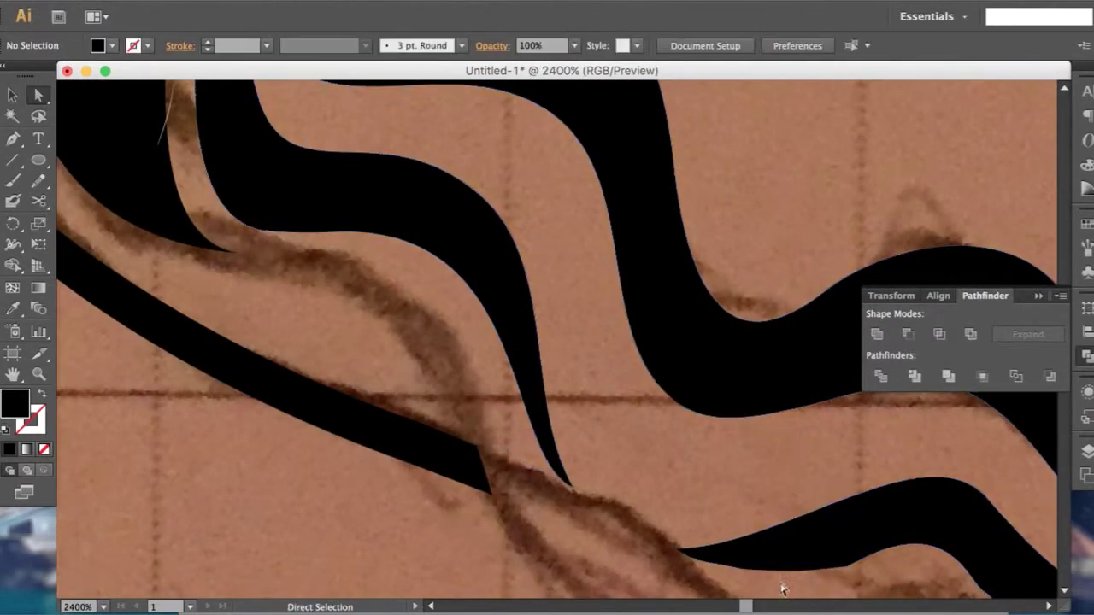
key(ctrl+plus)
key(ctrl+plus)
key(ctrl+plus)
click(694, 500)
drag(889, 402, 880, 407)
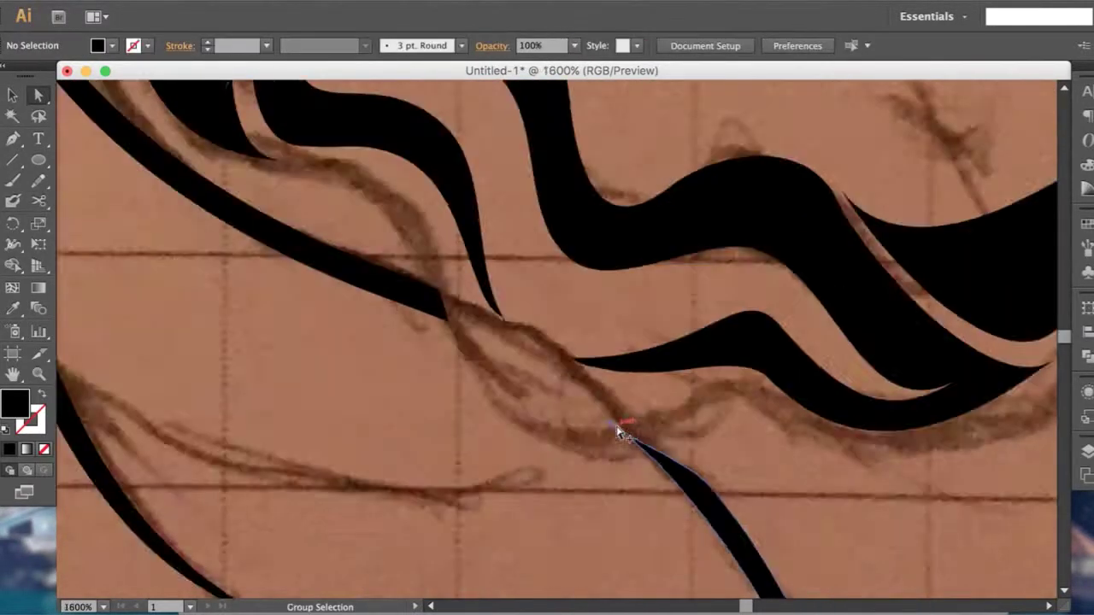
click(622, 430)
key(super+equal)
key(super+equal)
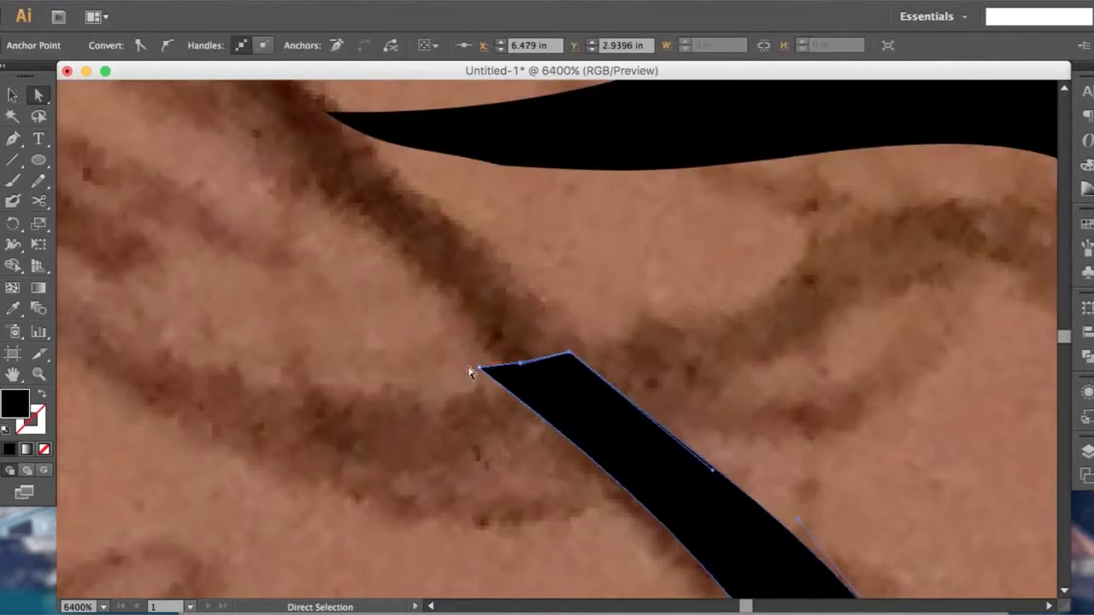
mouse_move(562, 370)
mouse_down()
mouse_move(564, 353)
mouse_move(601, 339)
mouse_up()
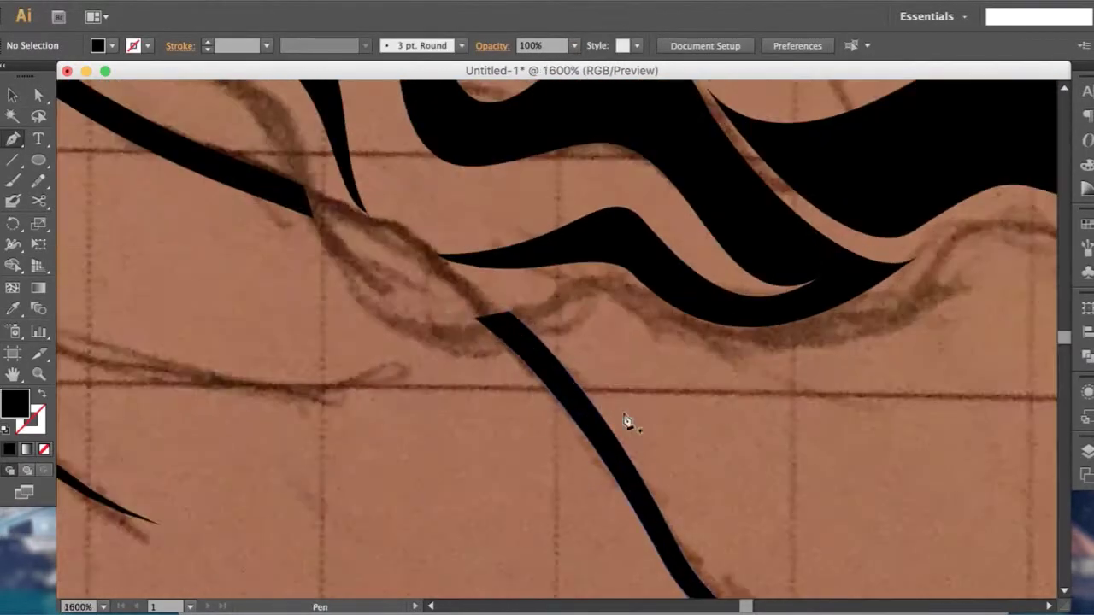
Step: Pen-draw an extra piece along the thin tentacle and merge it in with Shape Builder
click(647, 490)
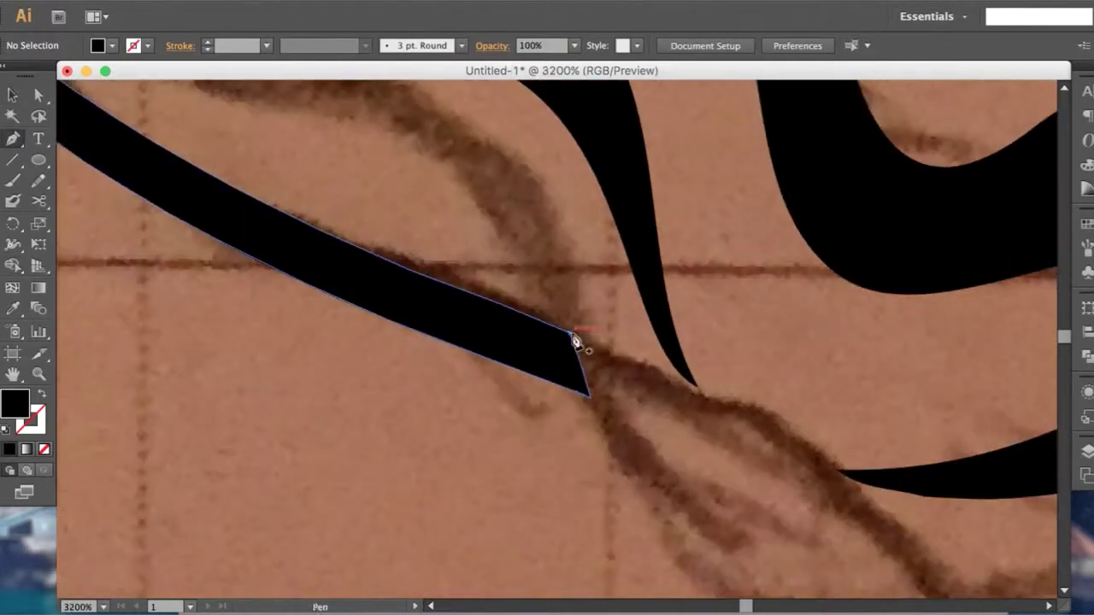
click(575, 341)
click(244, 257)
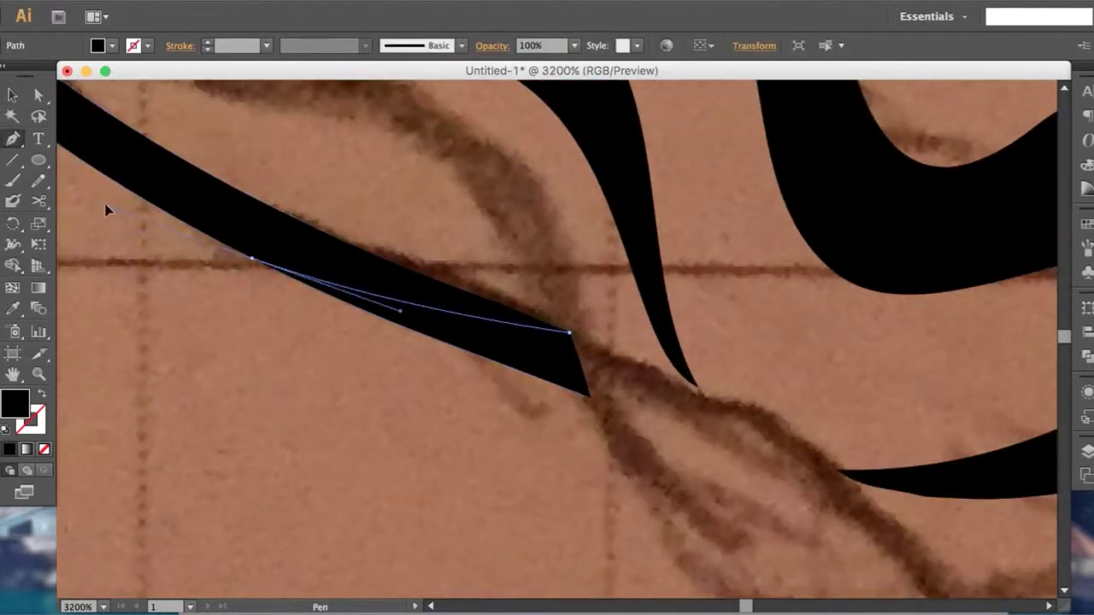
click(447, 411)
click(611, 434)
key(shift+m)
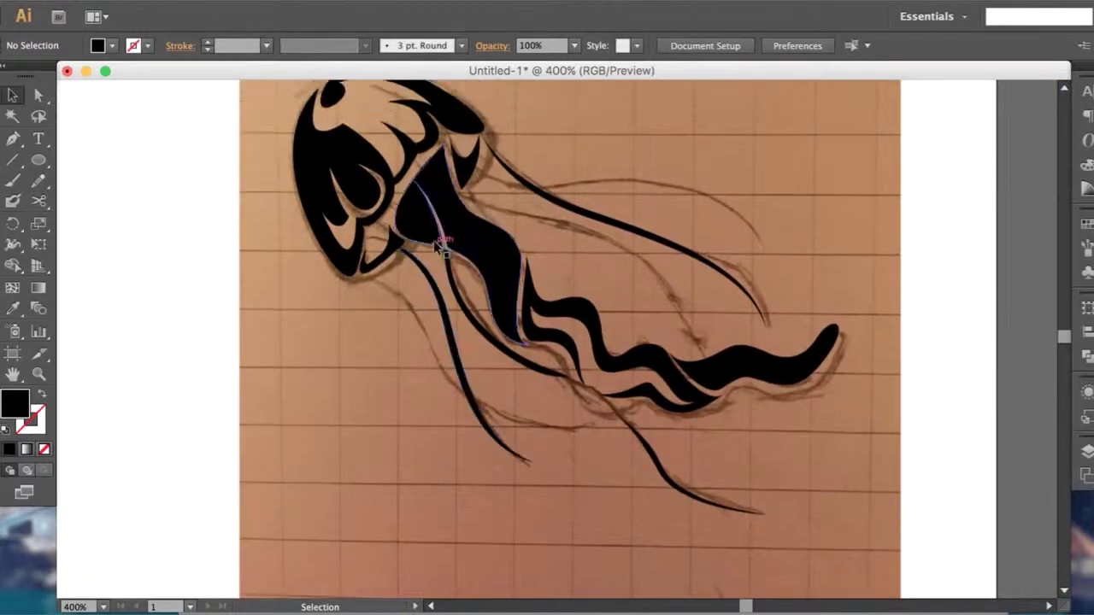
scroll(441, 247, up, 2)
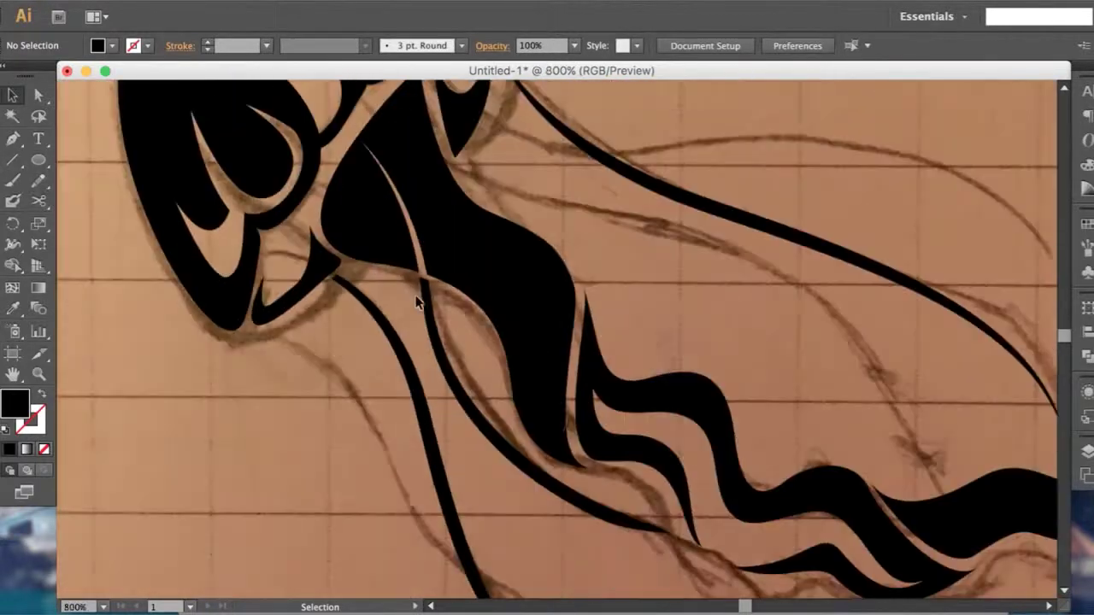
scroll(427, 248, up, 1)
Step: Drag two of the tentacle's anchors with Direct Selection so it tapers to a point
key(a)
click(413, 248)
drag(395, 193, 374, 196)
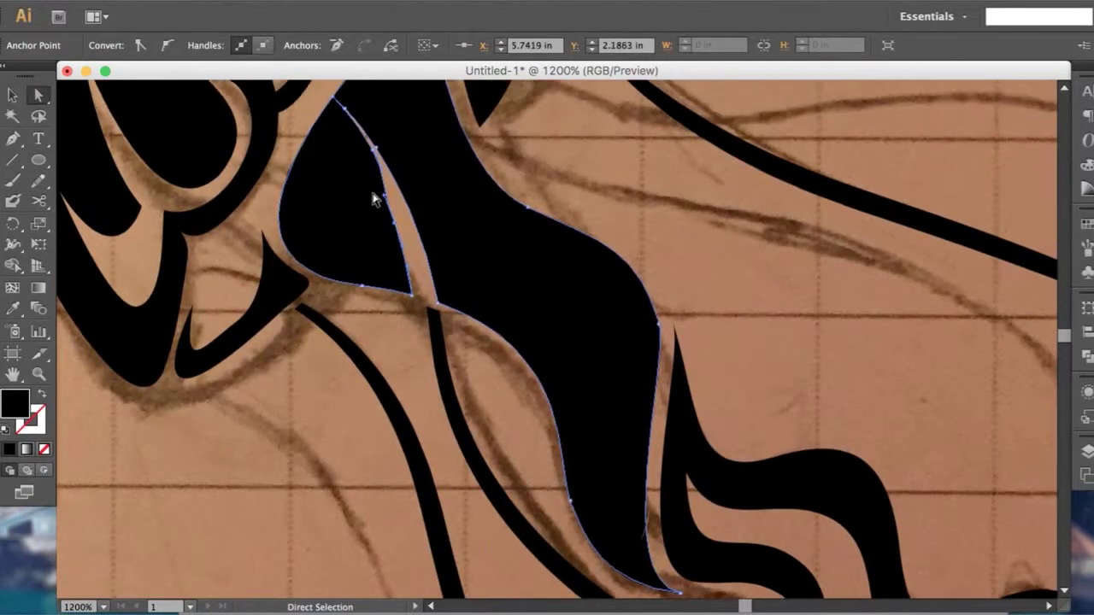
scroll(423, 293, up, 3)
scroll(403, 251, down, 2)
drag(402, 252, 403, 256)
click(402, 387)
Step: Try curving the thin black stripe's top with the Pen tool, then undo it
click(445, 376)
scroll(445, 376, up, 2)
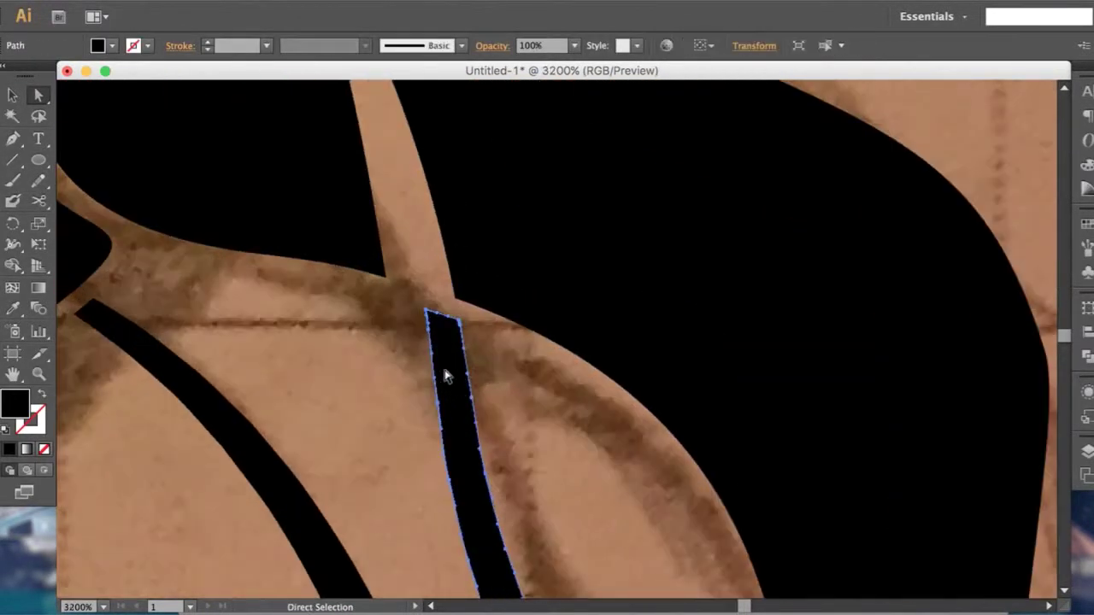
scroll(440, 369, down, 2)
key(p)
scroll(346, 147, up, 3)
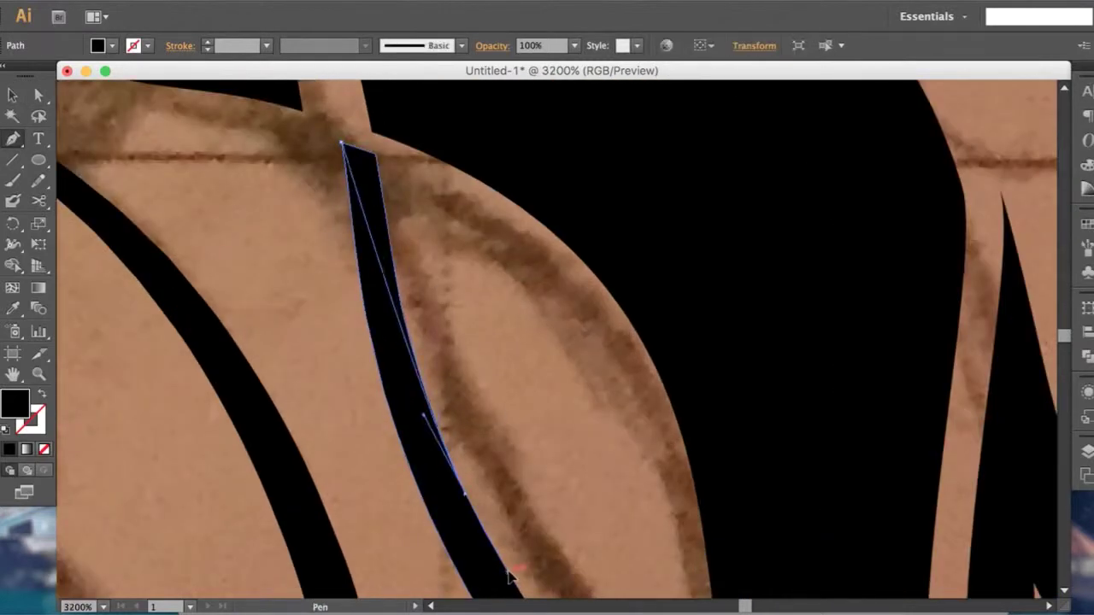
drag(342, 144, 842, 134)
key(ctrl+z)
click(292, 225)
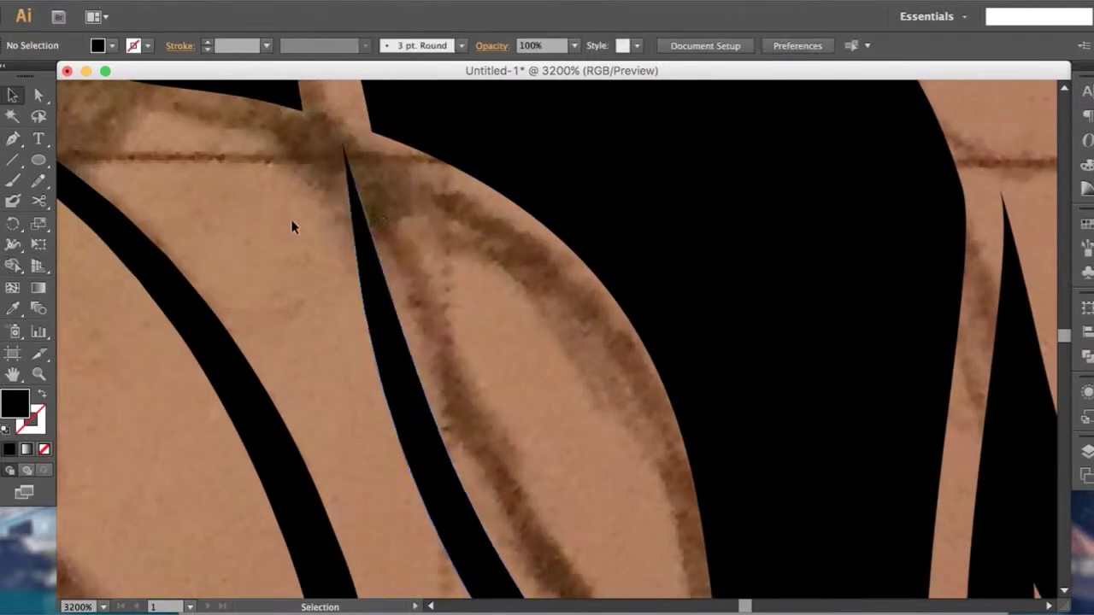
scroll(292, 226, down, 3)
scroll(278, 235, up, 5)
Step: Move the stripe's top and neighbouring anchors so the stripe tapers to a sharp point
key(a)
click(298, 187)
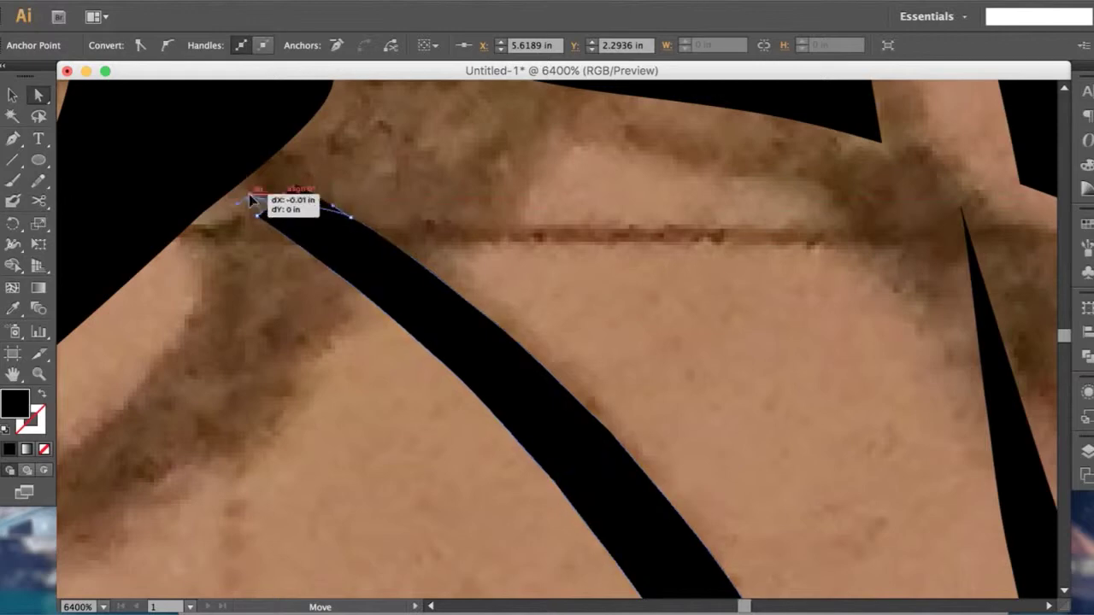
click(362, 185)
scroll(362, 185, down, 1)
click(252, 166)
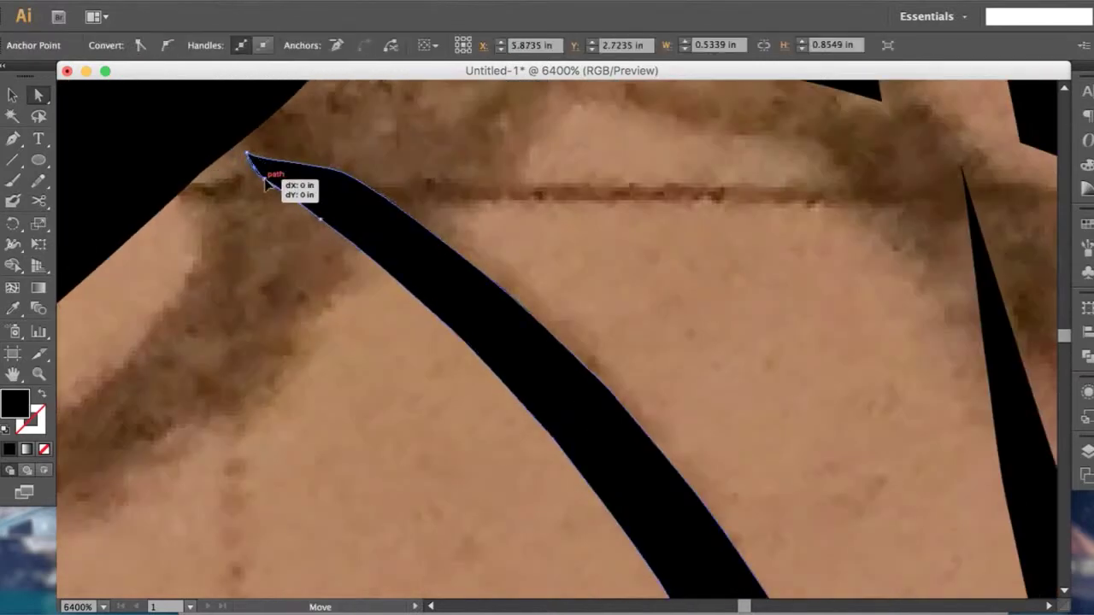
drag(251, 157, 292, 149)
scroll(250, 223, right, 2)
click(198, 194)
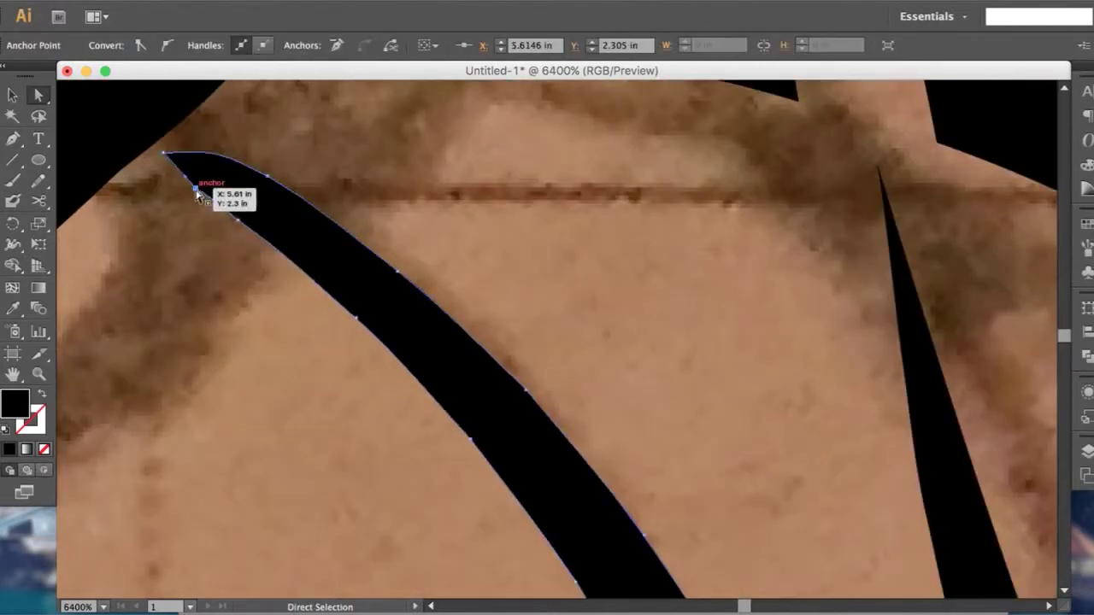
mouse_move(218, 223)
mouse_down()
mouse_move(163, 168)
mouse_move(200, 183)
mouse_up()
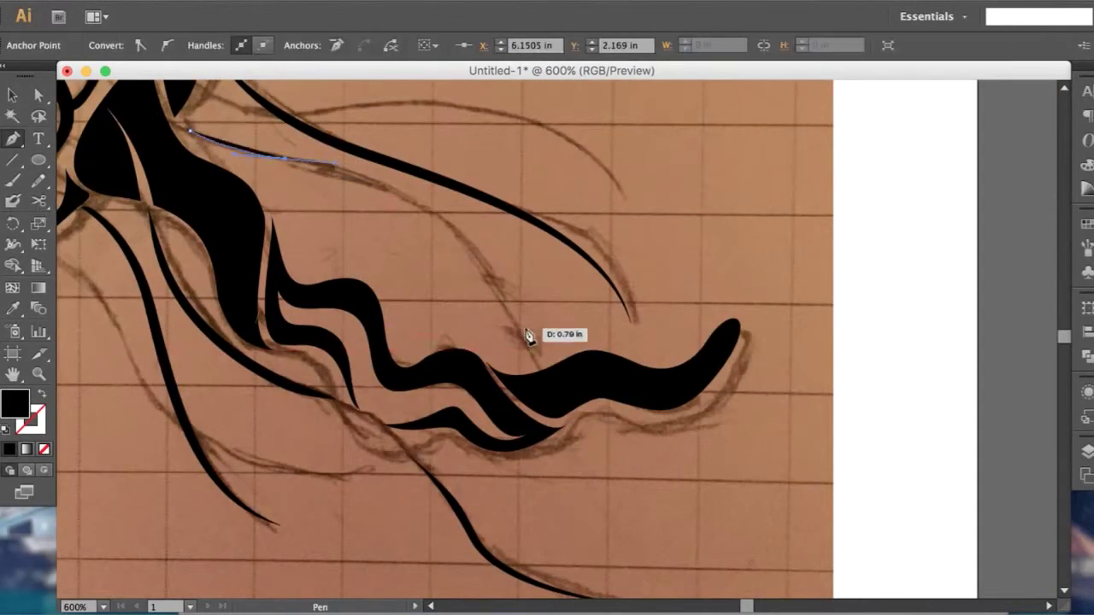
Step: Draw a curved tentacle line, swap its fill to stroke, and set its thickness
drag(530, 342, 567, 402)
key(shift+x)
key(v)
click(364, 46)
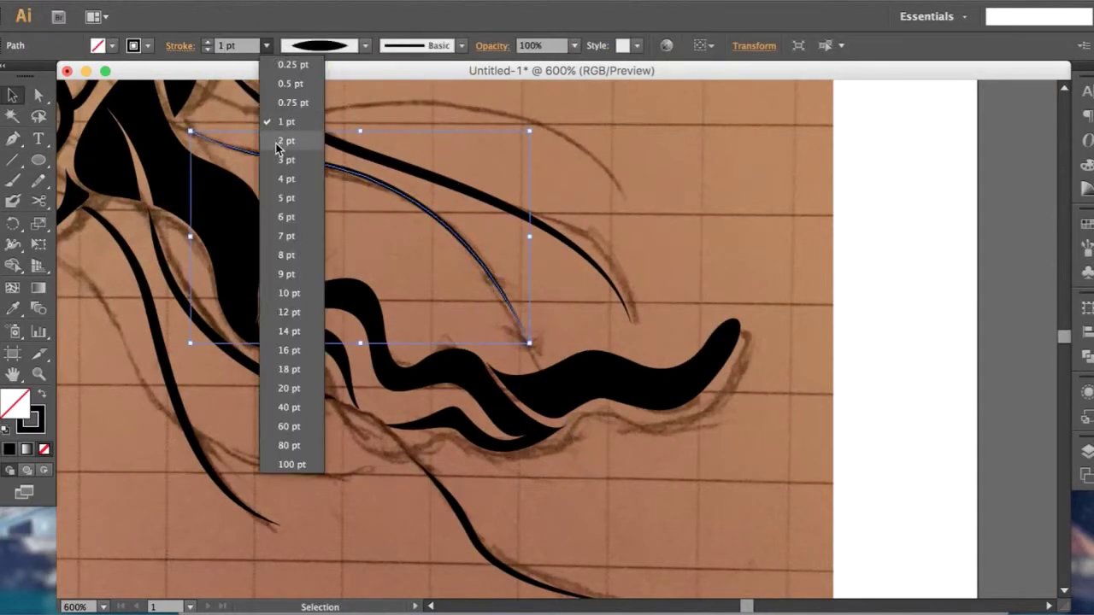
scroll(409, 188, up, 3)
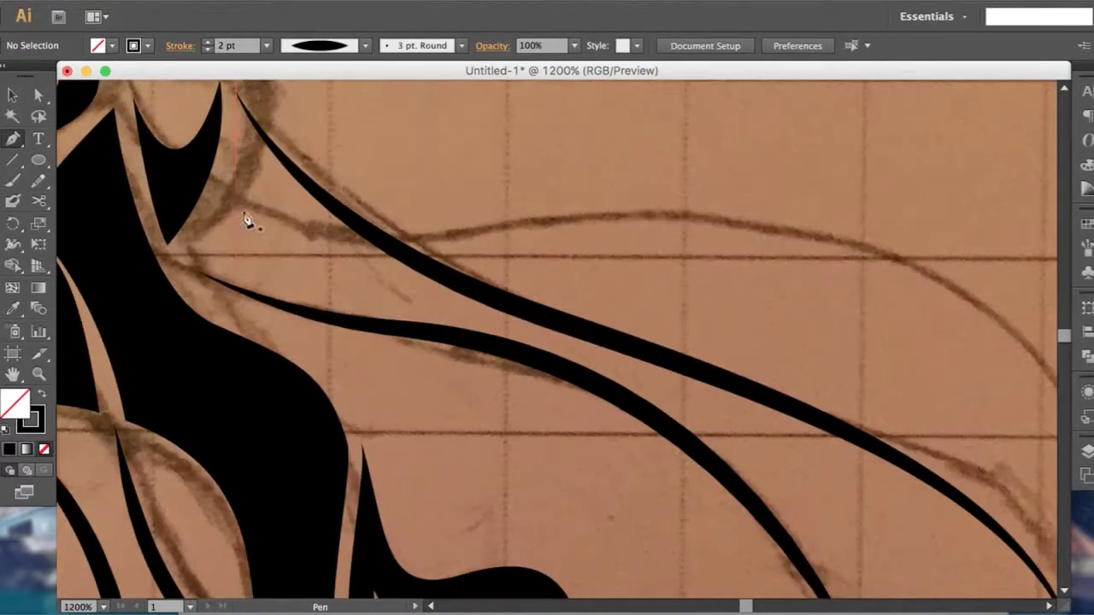
Step: Draw a short curve near the bell with a triangular taper profile and 5 pt stroke
drag(320, 239, 357, 246)
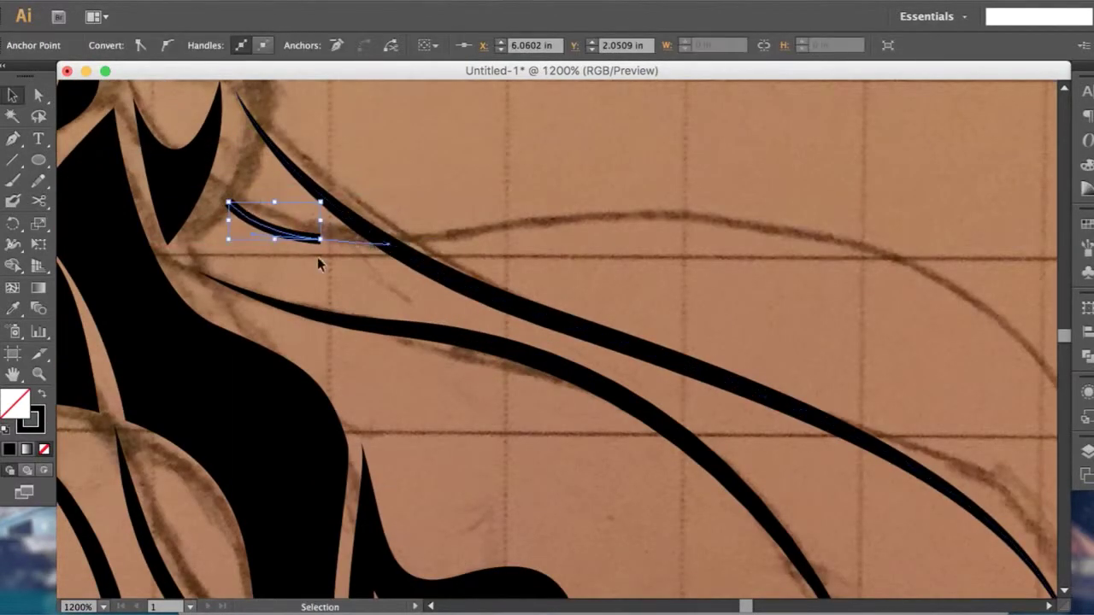
click(367, 171)
scroll(427, 171, down, 1)
scroll(552, 173, down, 1)
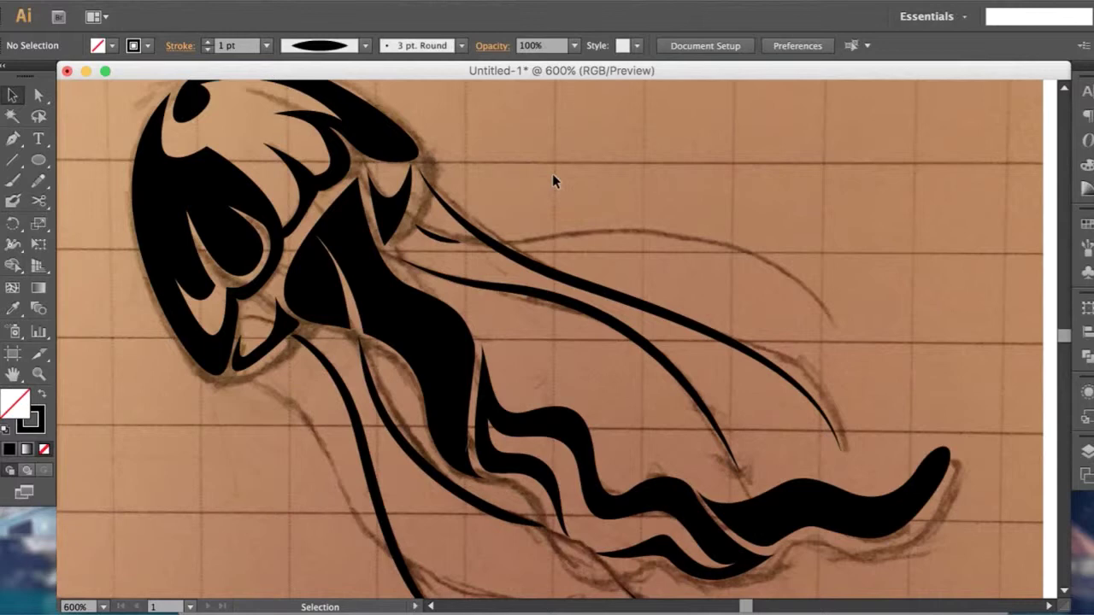
click(365, 48)
click(320, 167)
scroll(462, 216, up, 2)
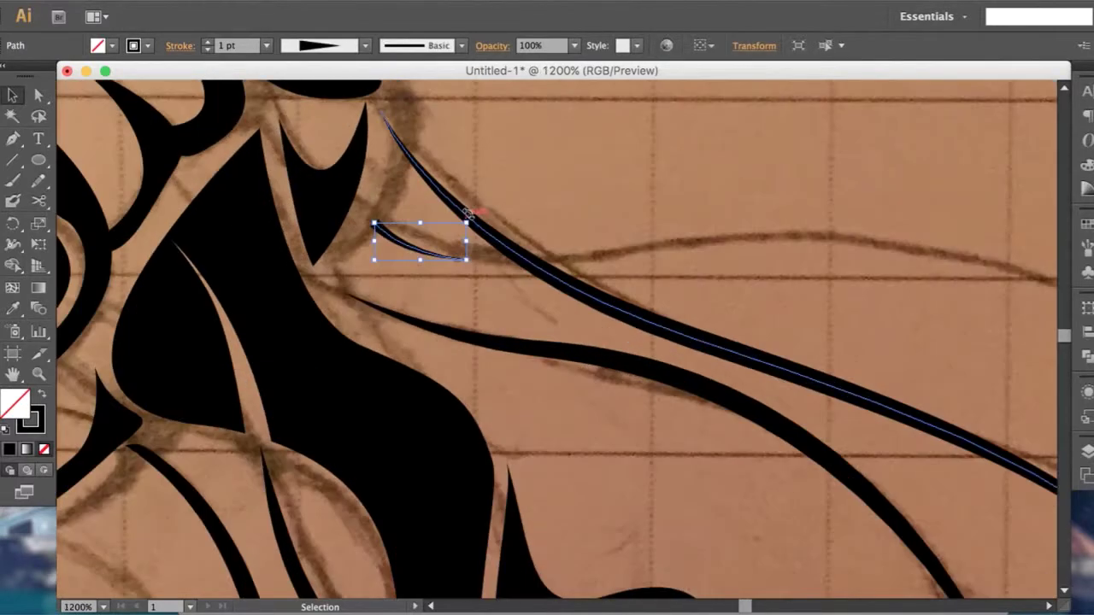
click(267, 45)
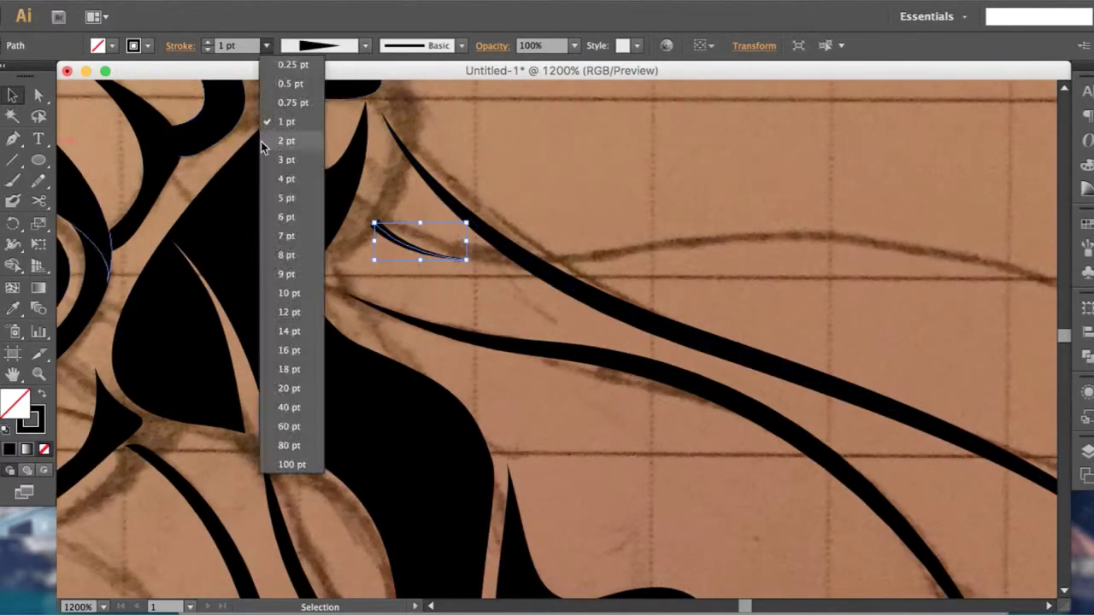
click(274, 188)
Step: Mirror the small shape through Transform and rotate it to fit the sketch
right_click(466, 248)
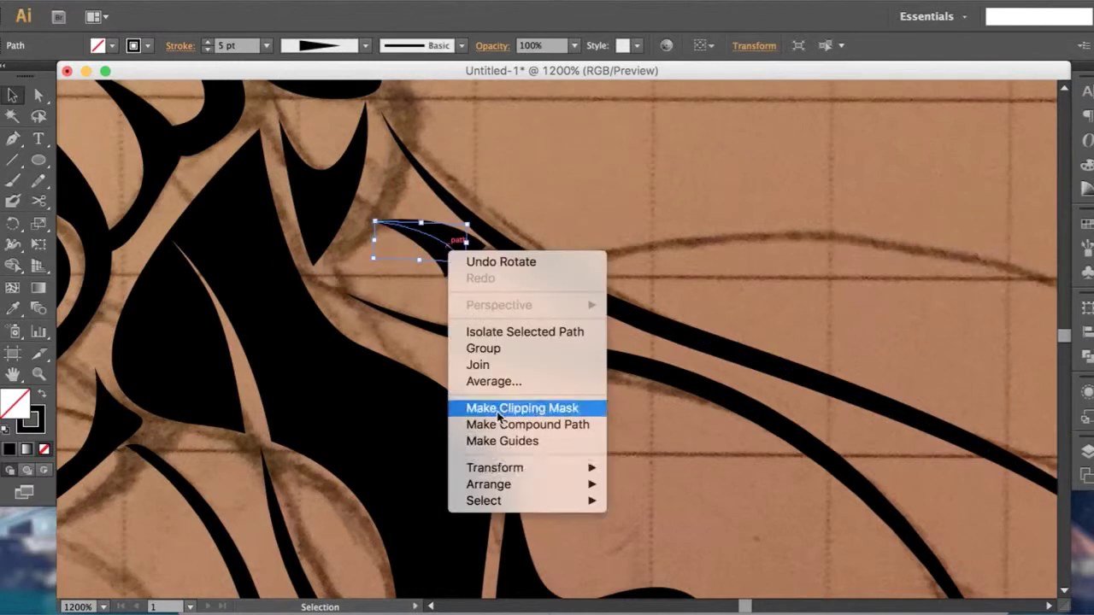
click(649, 530)
click(501, 390)
drag(373, 222, 374, 134)
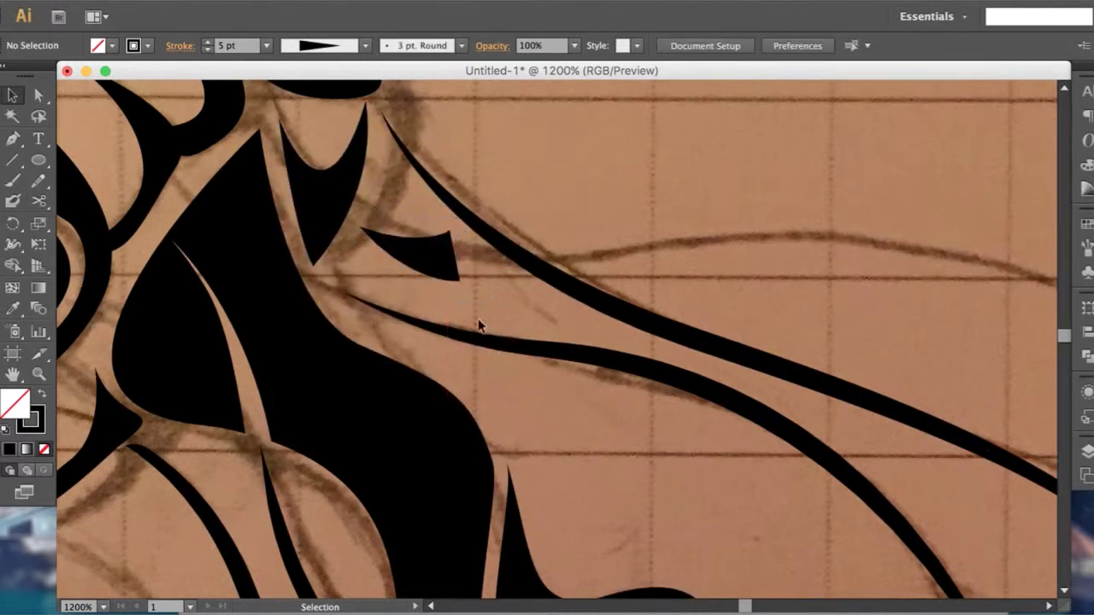
scroll(587, 270, down, 1)
Step: Draw another curve with a 2 pt stroke and rotate it to follow the sketch
key(p)
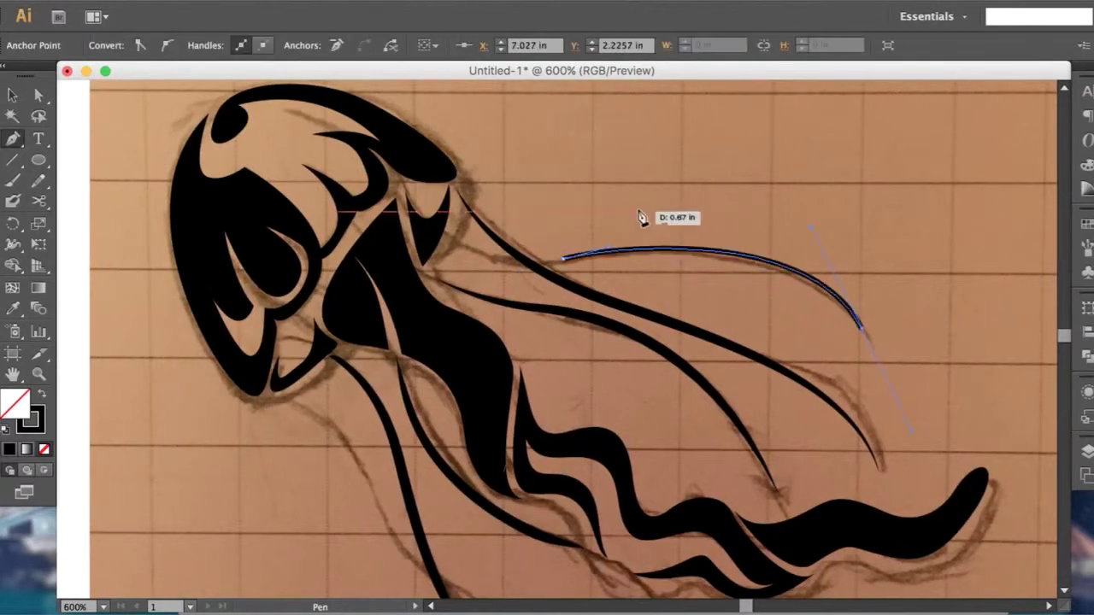
key(v)
click(267, 45)
click(273, 72)
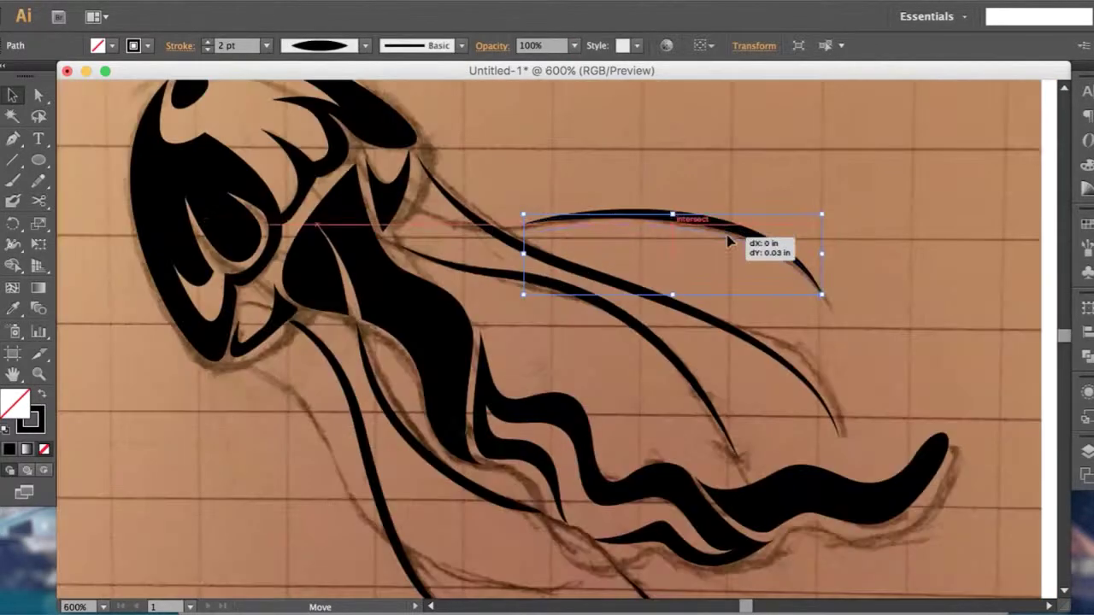
drag(827, 216, 834, 231)
click(789, 159)
scroll(789, 159, down, 2)
scroll(681, 173, up, 1)
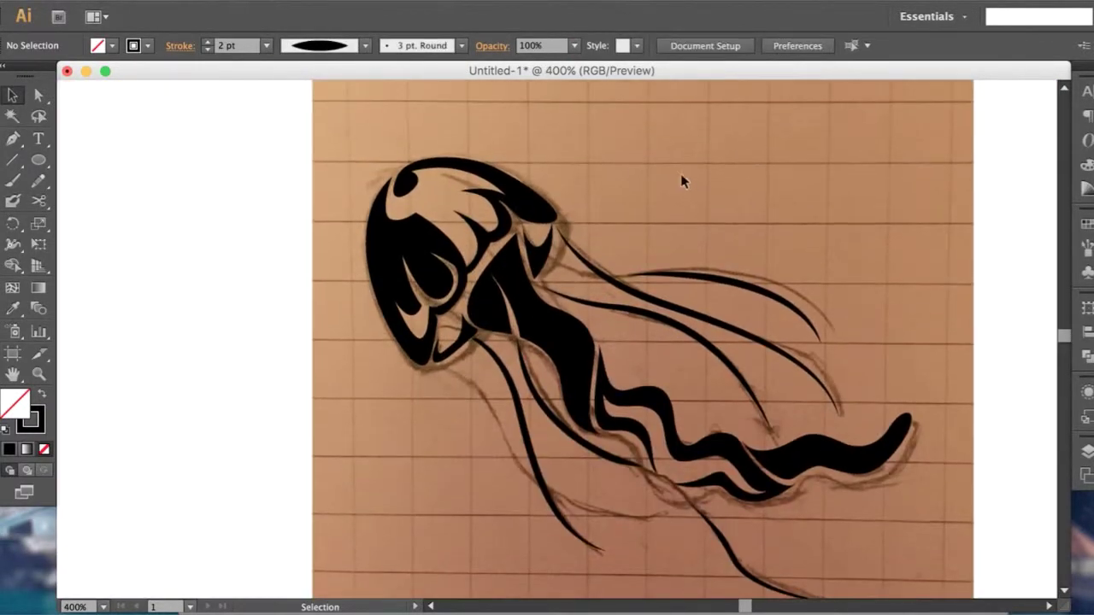
Step: Finish the short tentacle curve with a 2 pt tapered stroke and add another short curve below
click(530, 476)
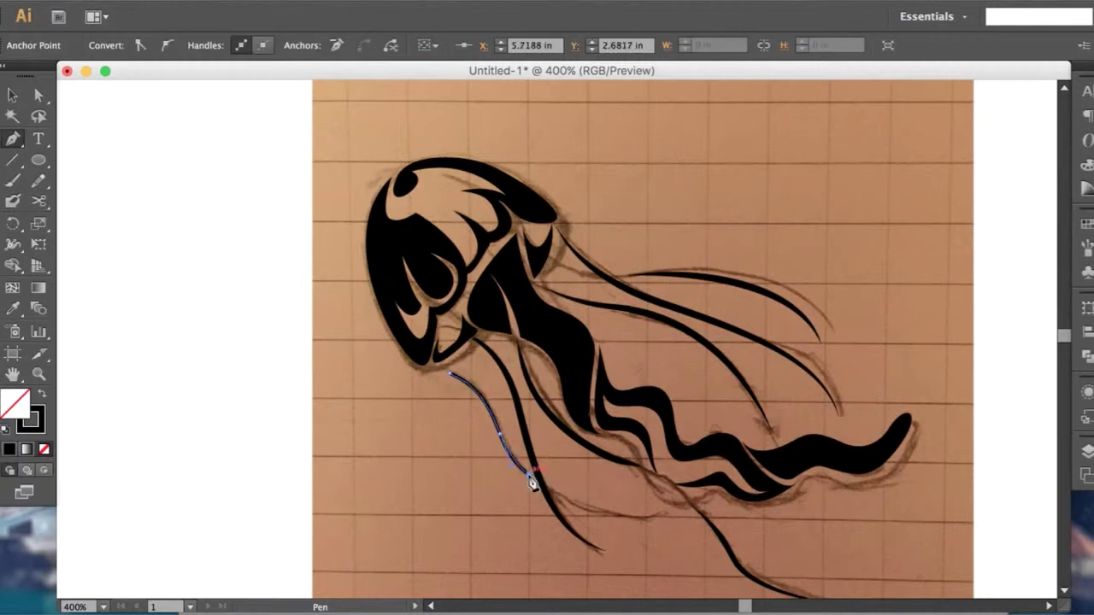
key(v)
click(267, 46)
click(275, 144)
click(137, 158)
click(11, 164)
click(267, 45)
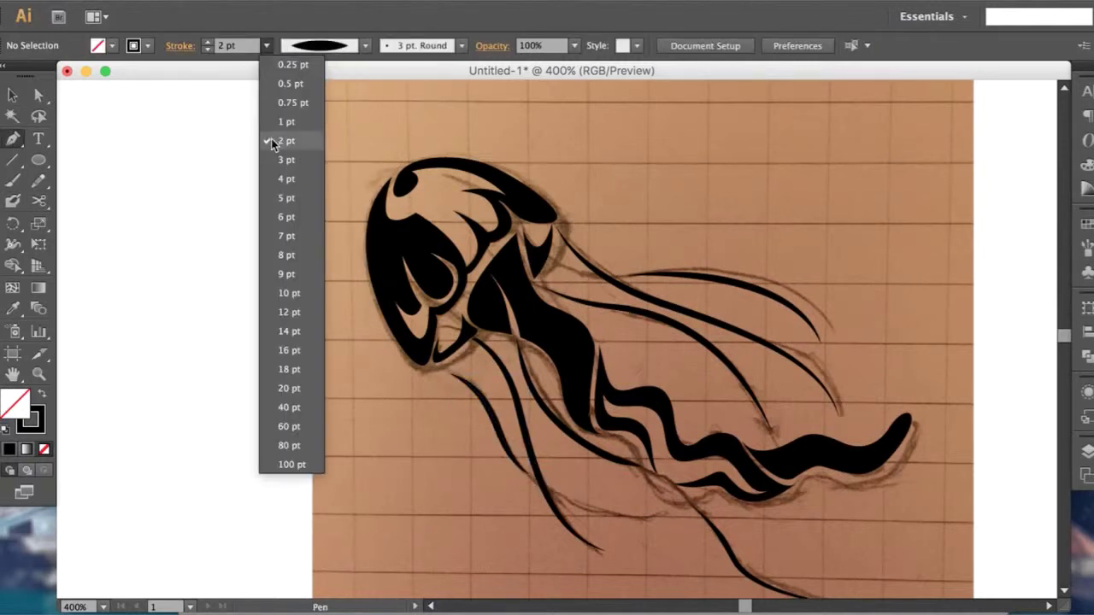
click(275, 139)
drag(566, 511, 665, 513)
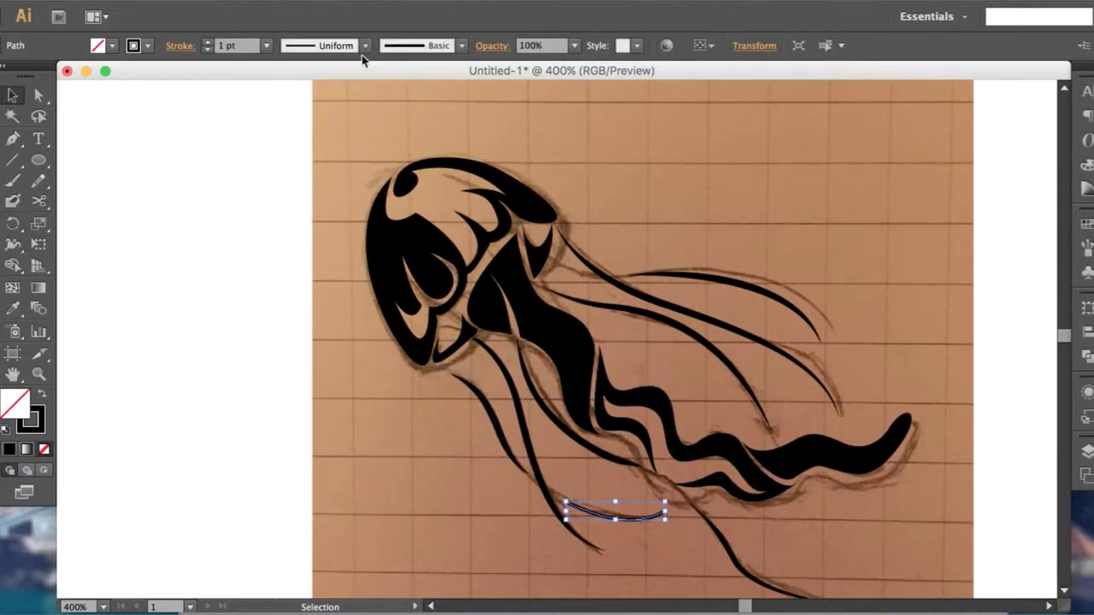
Step: Zoom out to the whole page and select all the traced artwork
key(ctrl+shift+a)
key(ctrl+minus)
key(ctrl+minus)
key(ctrl+a)
Step: Move the traced jellyfish left off the sketch and pen a path inside the body
drag(457, 415, 293, 415)
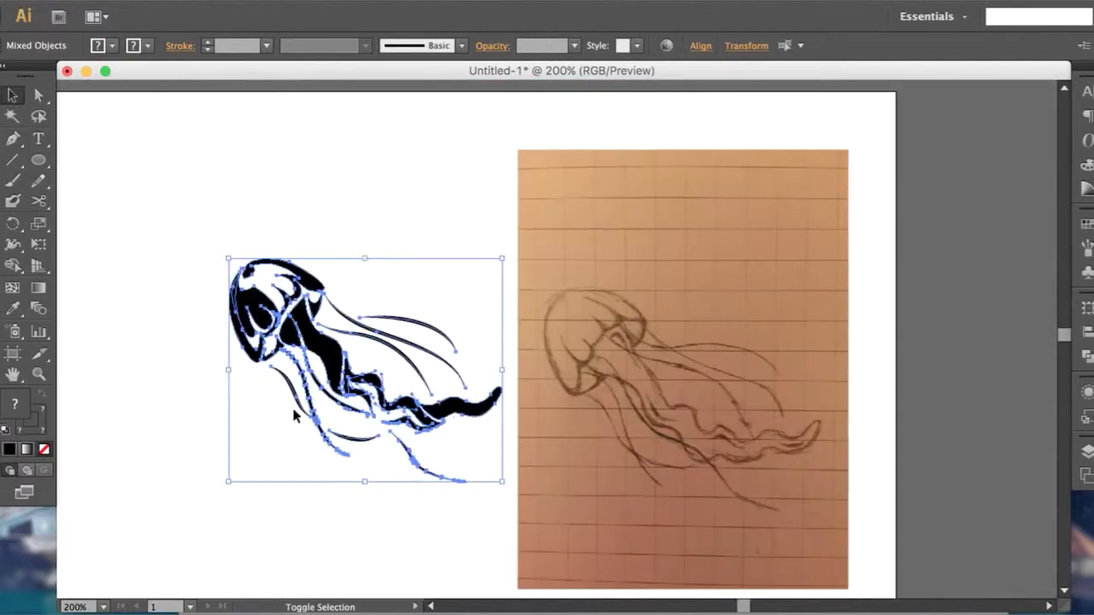
key(ctrl+shift+a)
key(p)
scroll(522, 320, up, 4)
scroll(602, 337, up, 1)
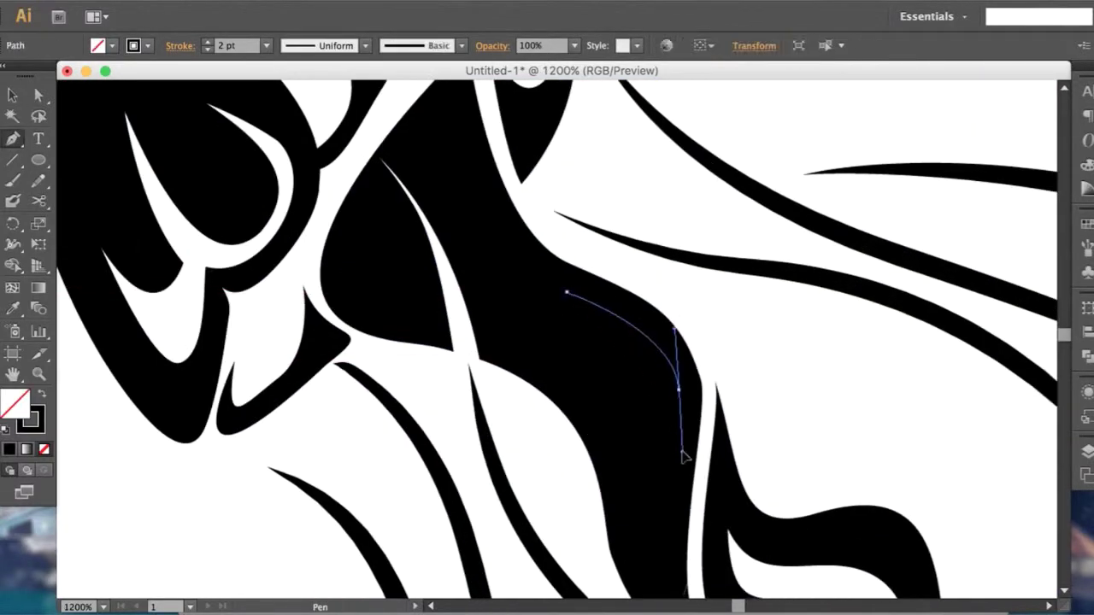
scroll(683, 457, down, 1)
drag(666, 542, 684, 590)
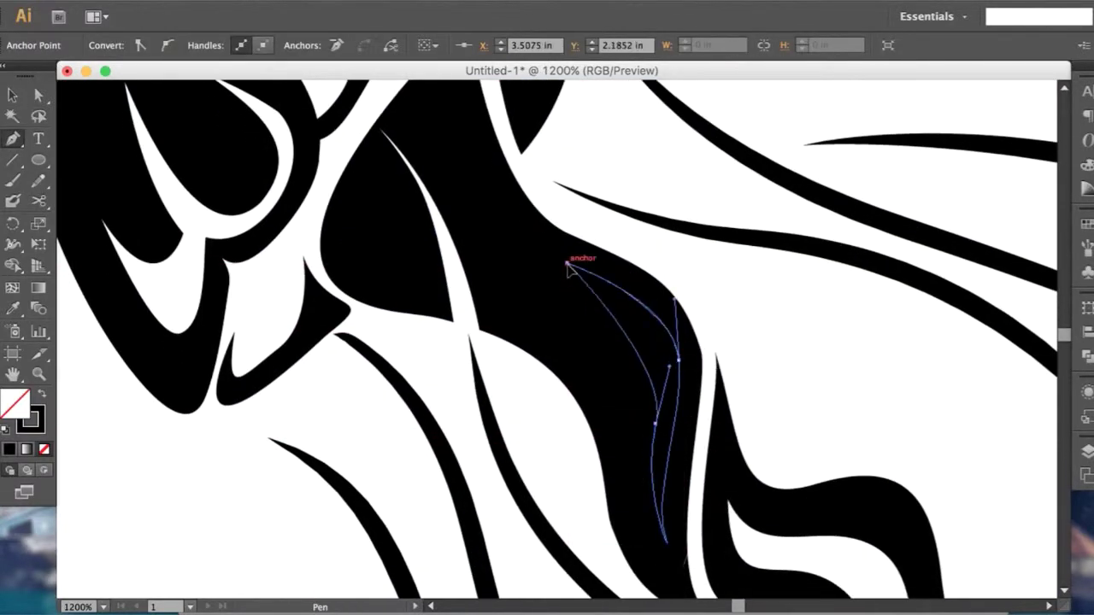
click(527, 289)
Step: Draw a curved stripe outline on the tail tip and make it a compound path with the tentacle
key(shift+m)
scroll(785, 334, down, 4)
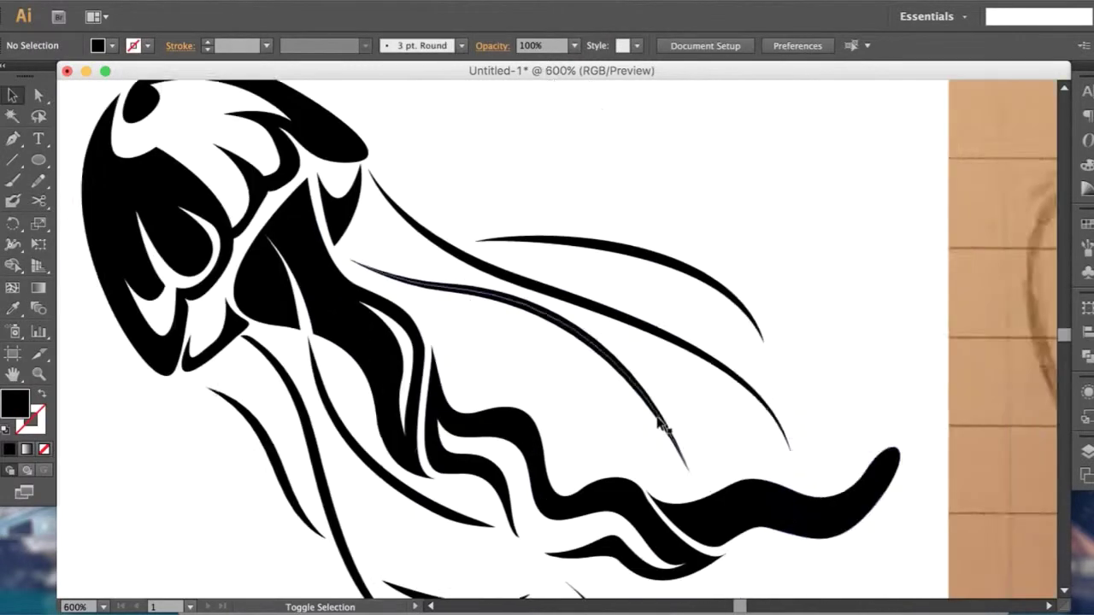
scroll(659, 422, up, 4)
drag(768, 485, 832, 521)
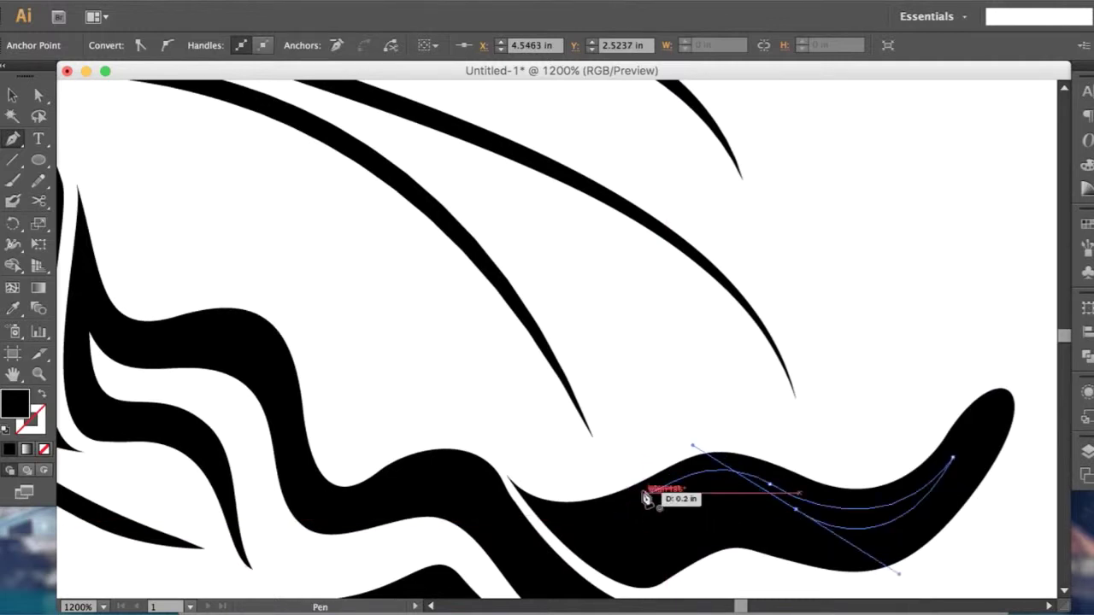
scroll(733, 466, up, 2)
drag(606, 488, 654, 457)
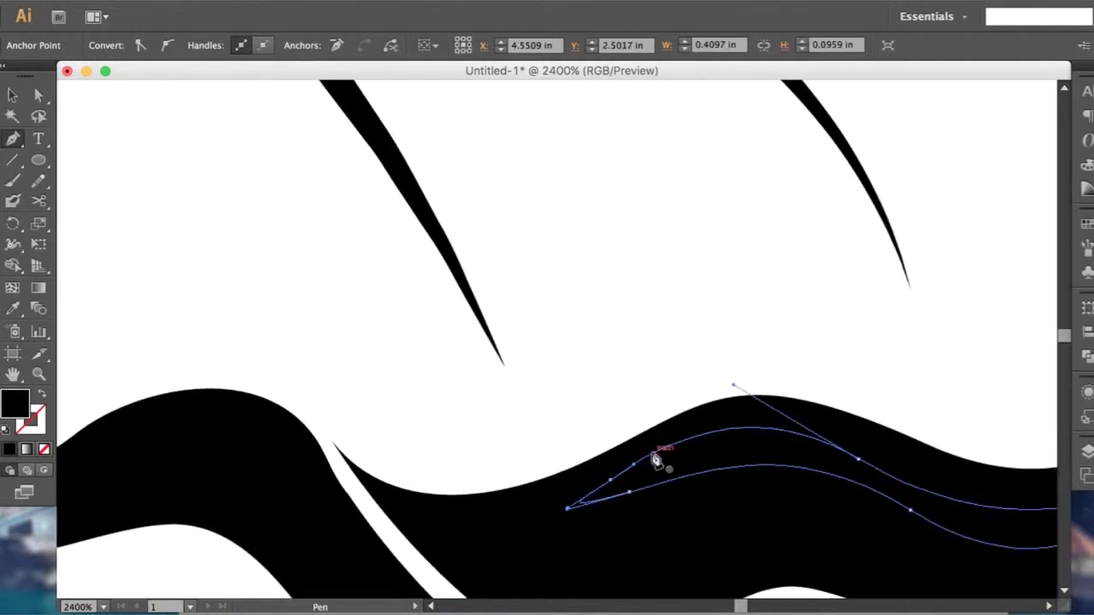
scroll(655, 456, down, 2)
key(v)
key(ctrl+8)
Step: Release the compound path and use Shape Builder to turn the stripe into a white gap
scroll(842, 393, down, 2)
scroll(842, 394, left, 3)
click(794, 416)
key(ctrl+alt+shift+8)
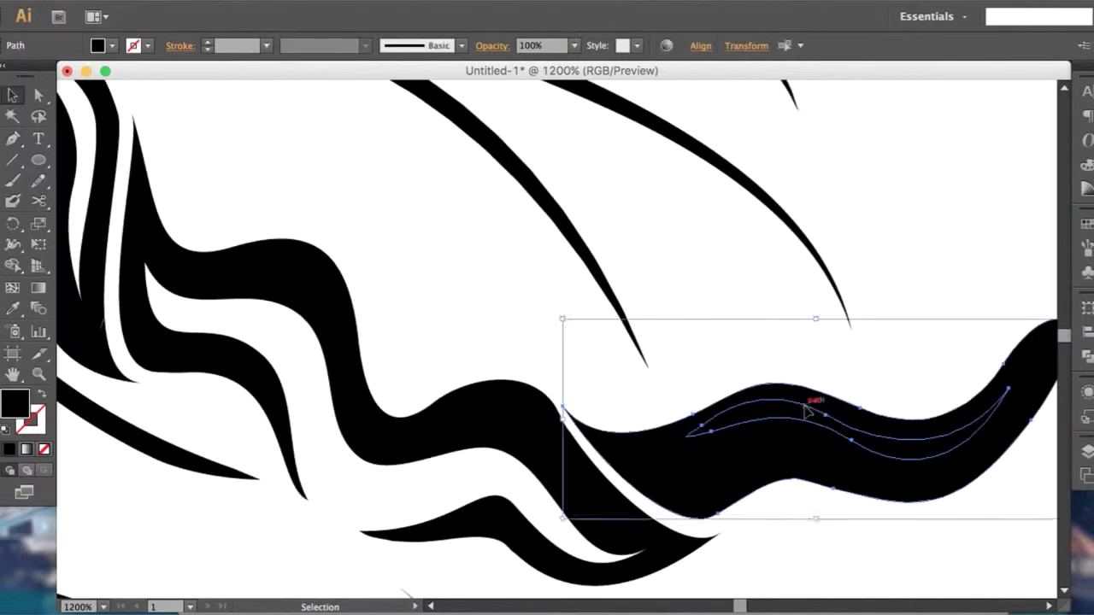
shift+click(790, 440)
key(shift+m)
alt+click(790, 440)
key(ctrl+shift+a)
key(ctrl+minus)
key(ctrl+minus)
key(ctrl+minus)
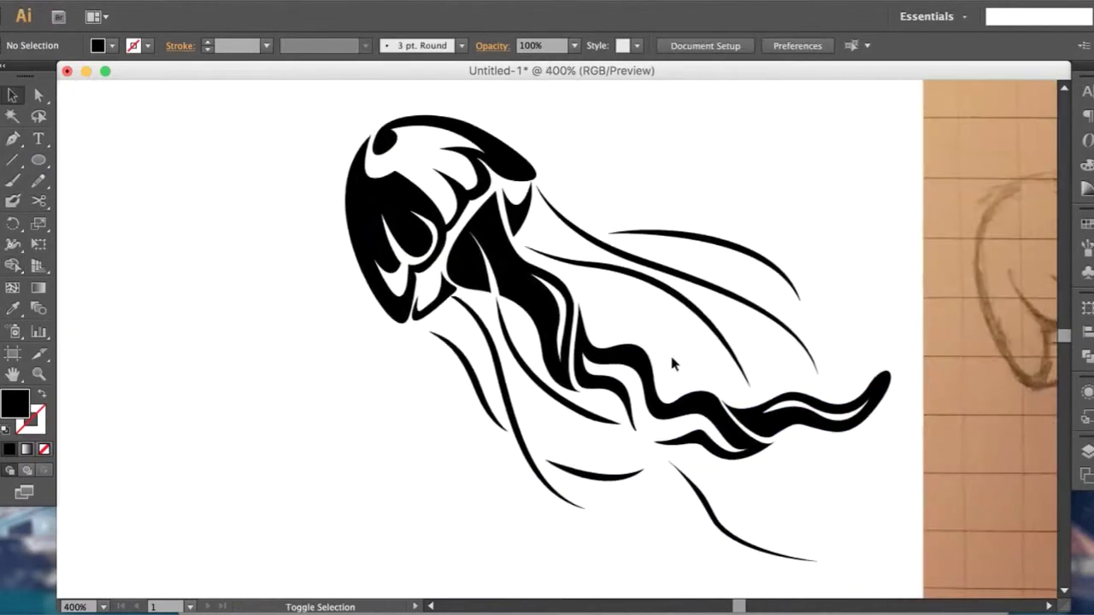
Step: Draw a round bubble above the jellyfish with the Ellipse tool
scroll(759, 318, down, 1)
scroll(629, 280, down, 2)
scroll(629, 283, up, 1)
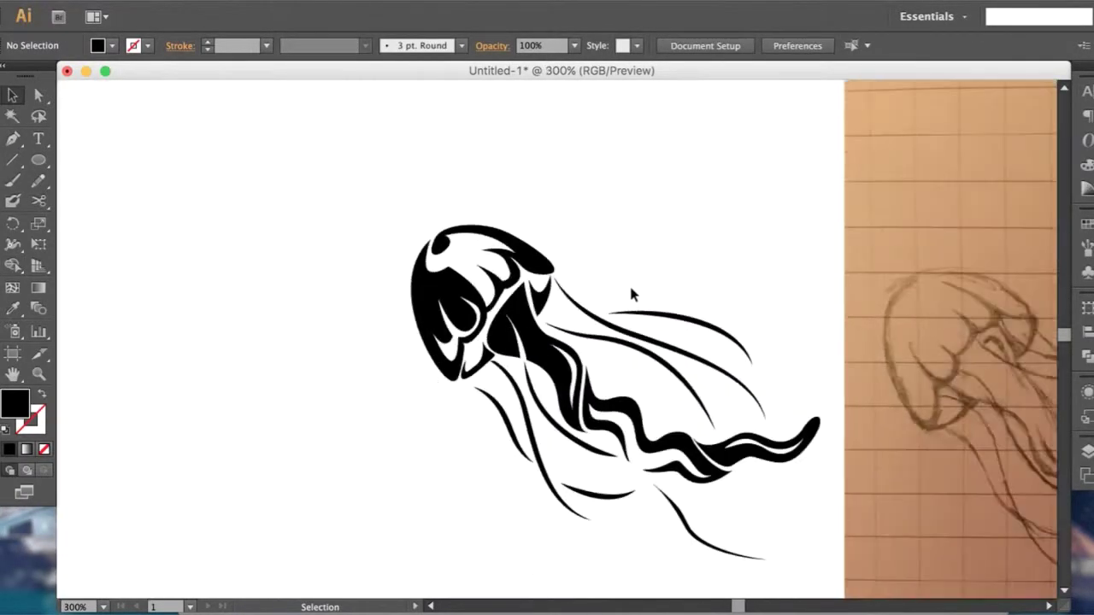
key(l)
mouse_move(578, 236)
mouse_down()
mouse_move(619, 275)
mouse_move(610, 245)
mouse_move(635, 264)
mouse_up()
scroll(638, 255, up, 2)
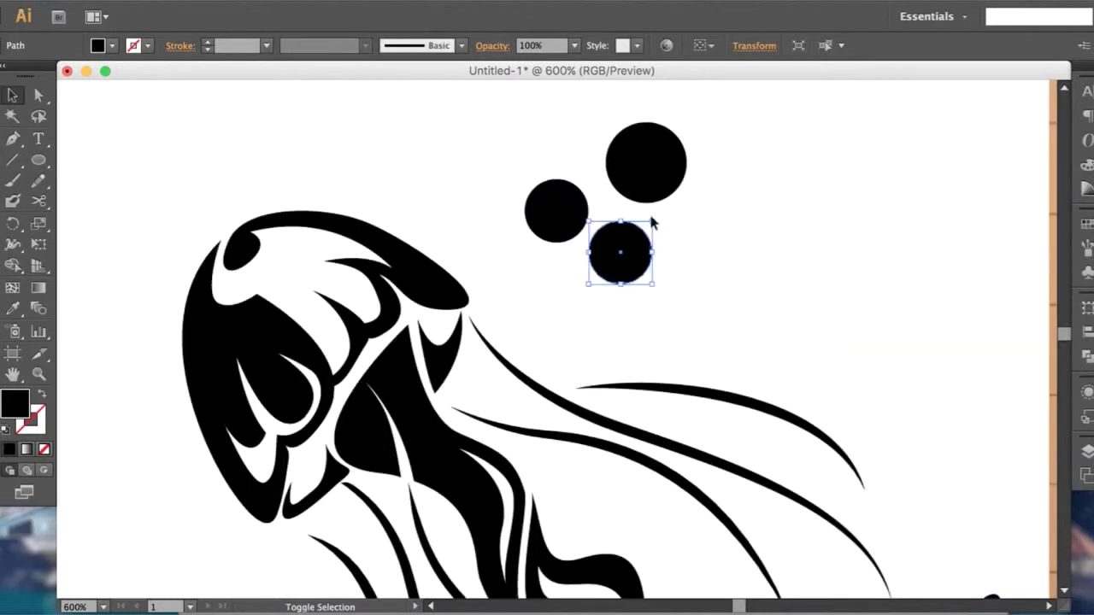
scroll(647, 301, down, 3)
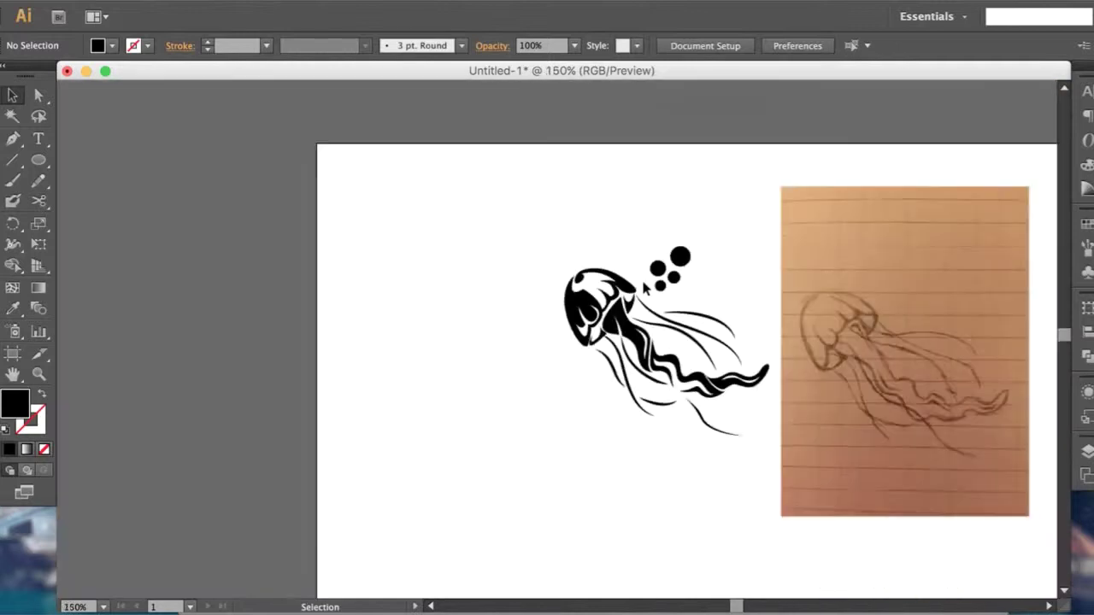
Step: Delete the reference sketch photo, then centre and enlarge the jellyfish to fill the artboard
click(231, 102)
key(Delete)
scroll(855, 285, down, 3)
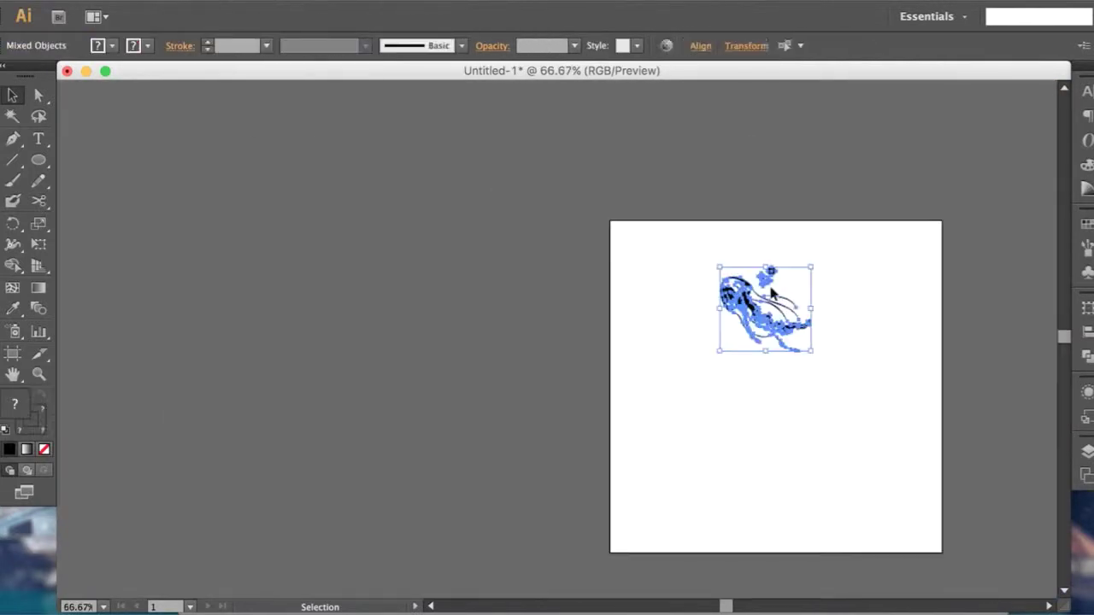
drag(752, 308, 756, 341)
drag(812, 267, 966, 252)
click(826, 359)
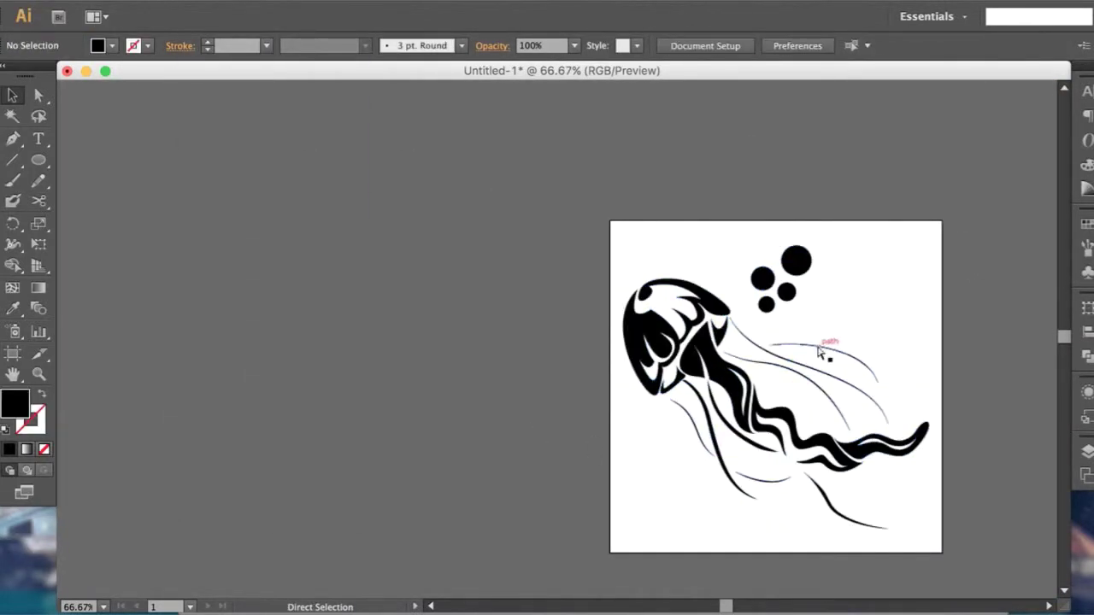
Step: Select the lower tentacle path on its own
scroll(654, 541, up, 2)
scroll(654, 540, up, 4)
key(a)
click(592, 458)
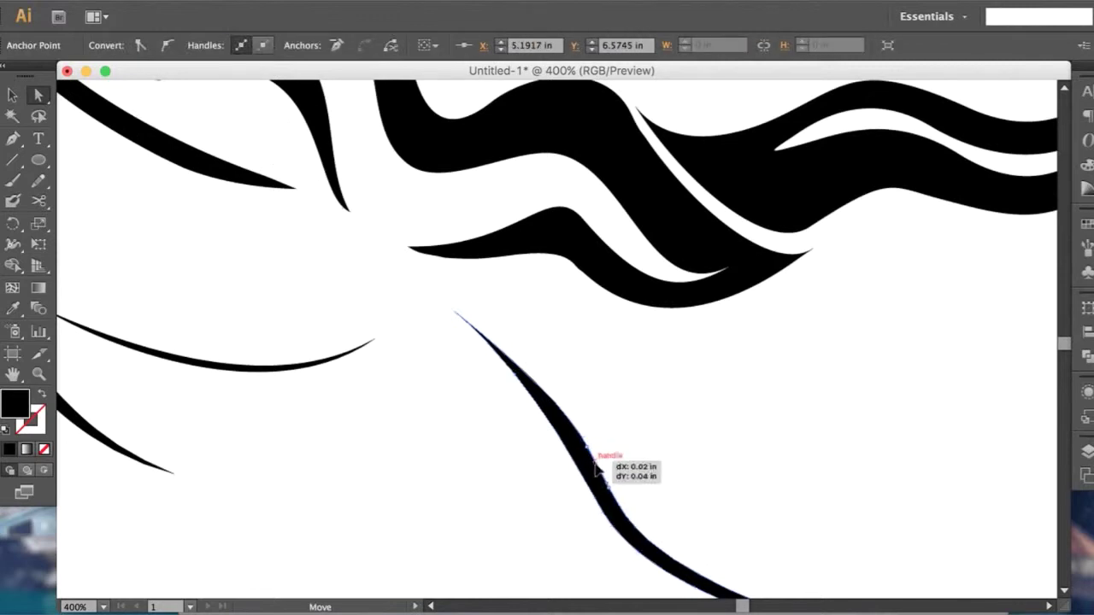
scroll(596, 469, down, 1)
key(v)
click(601, 427)
Step: Simplify the tentacle path using the Object menu's path simplification
click(588, 436)
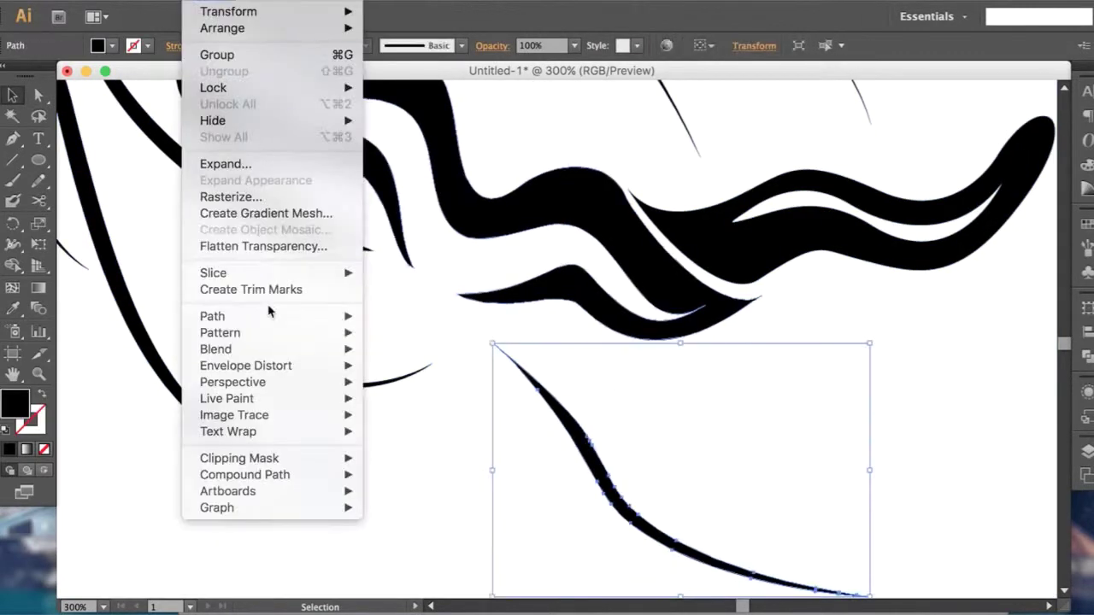
click(423, 414)
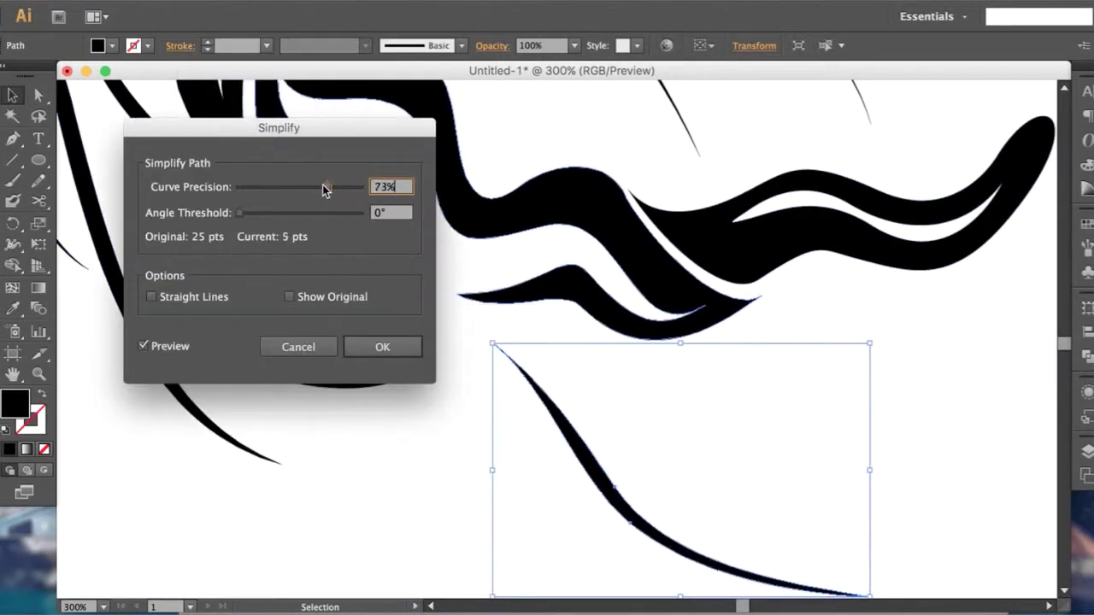
click(381, 350)
scroll(381, 350, down, 1)
Step: Drag the tentacle's anchors with Direct Selection to thicken its upper part
key(a)
drag(652, 501, 606, 427)
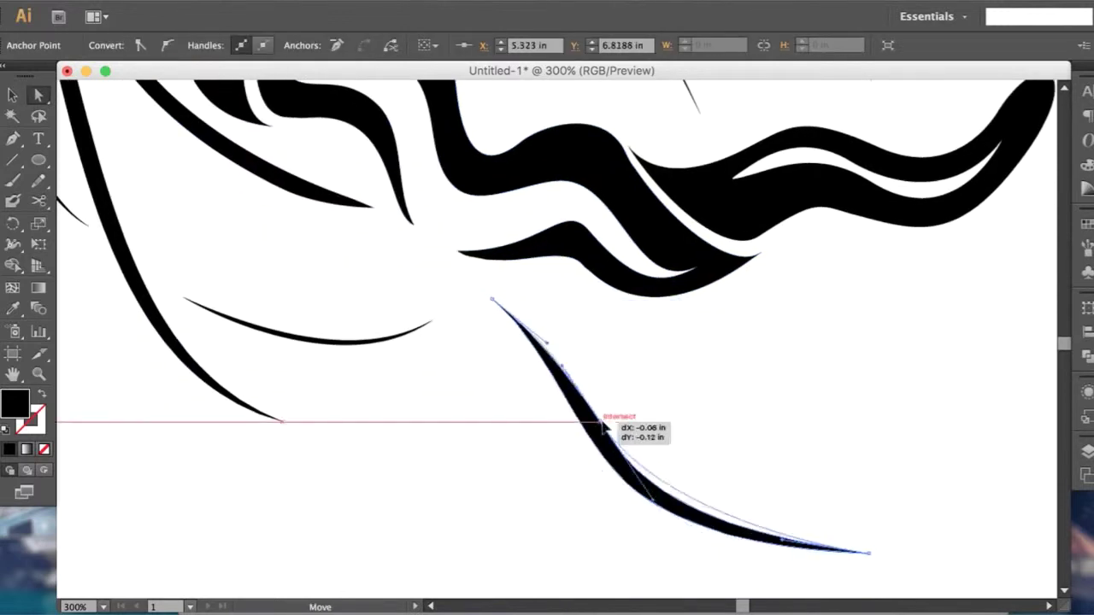
click(606, 425)
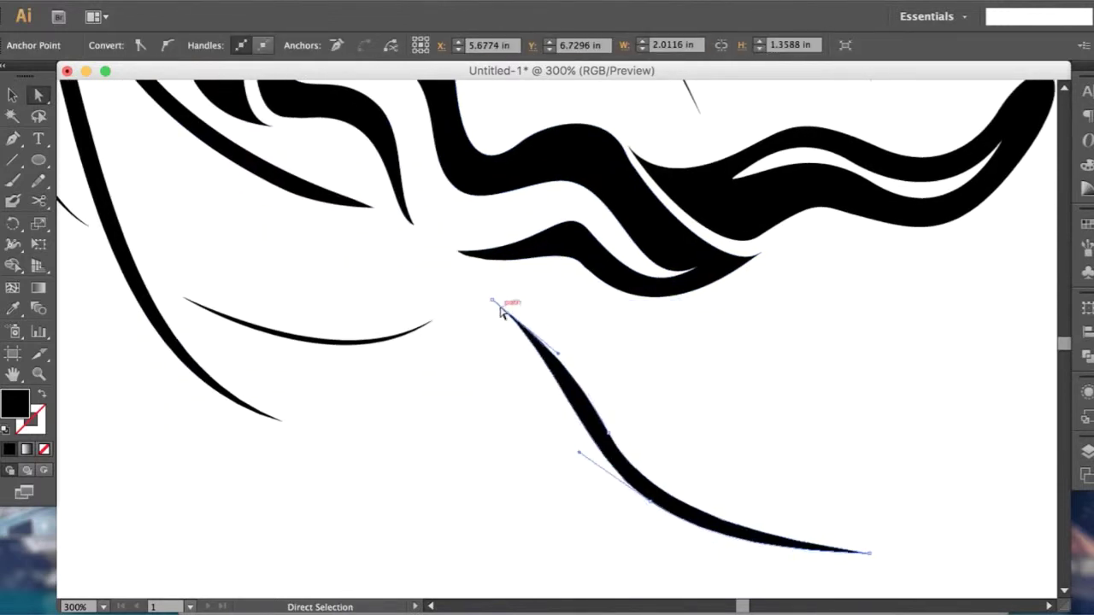
drag(500, 306, 548, 363)
click(606, 422)
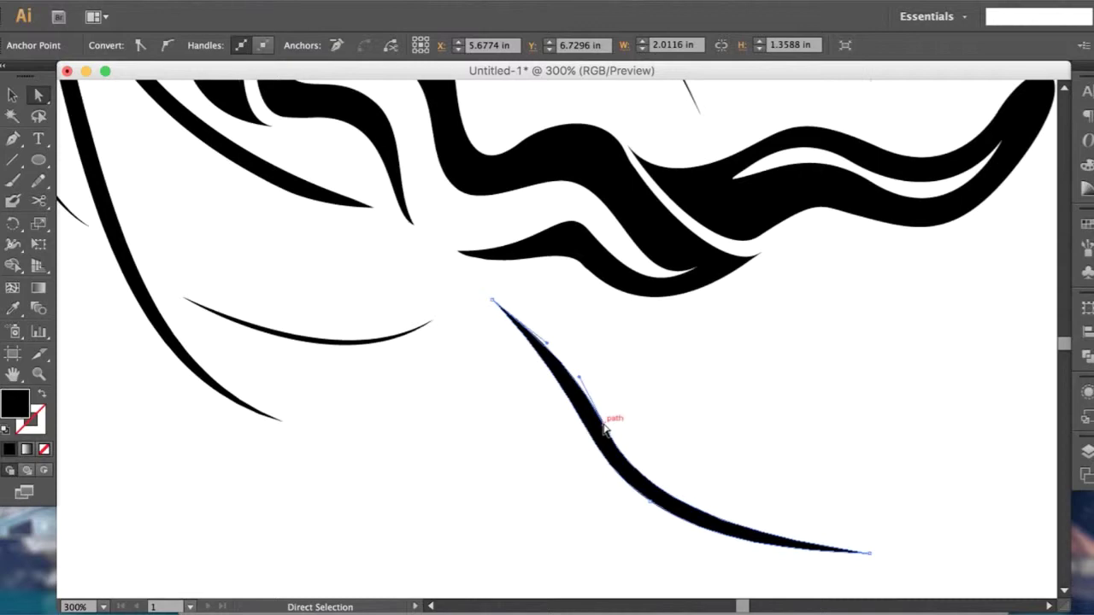
click(564, 354)
scroll(664, 391, down, 4)
scroll(691, 383, up, 2)
click(620, 318)
scroll(615, 298, up, 2)
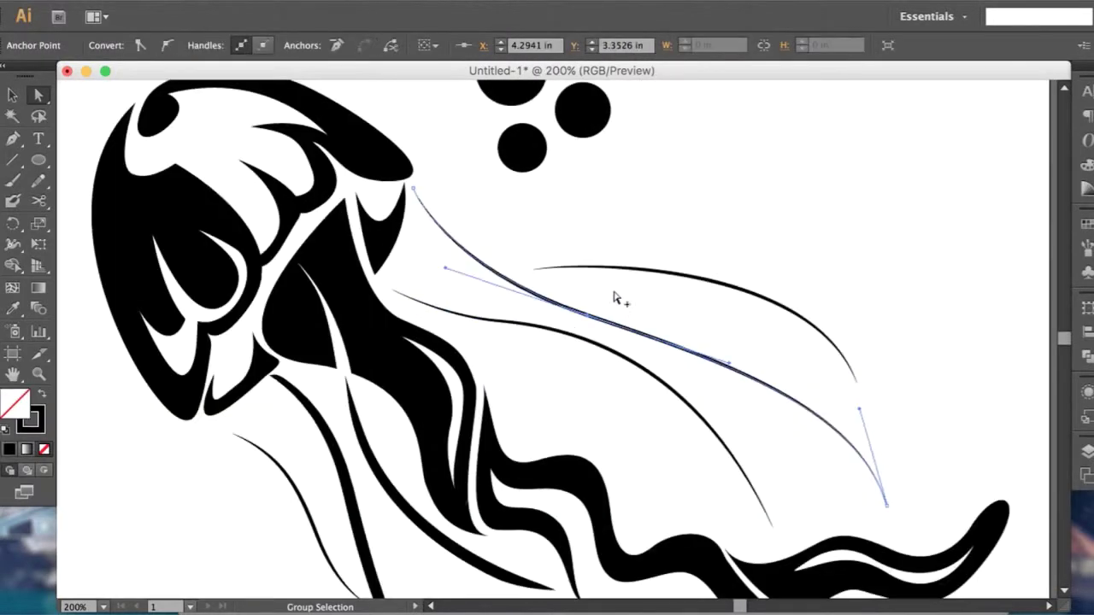
Step: Set two of the tentacle strokes to a 3 pt weight
key(v)
click(672, 231)
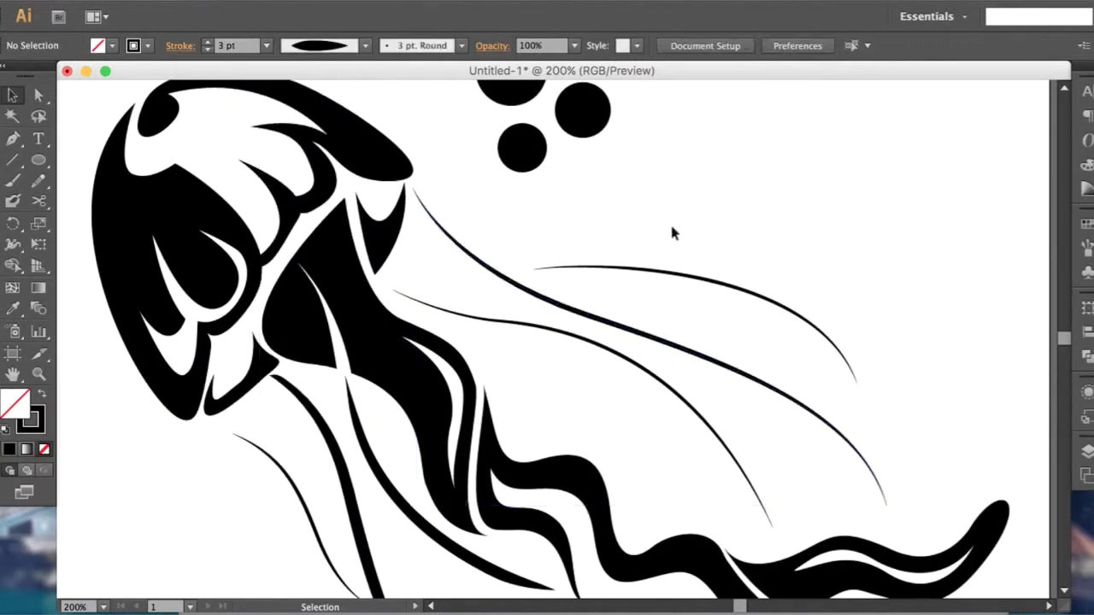
click(556, 335)
click(267, 45)
click(286, 160)
scroll(760, 188, down, 2)
click(727, 308)
click(267, 46)
click(285, 160)
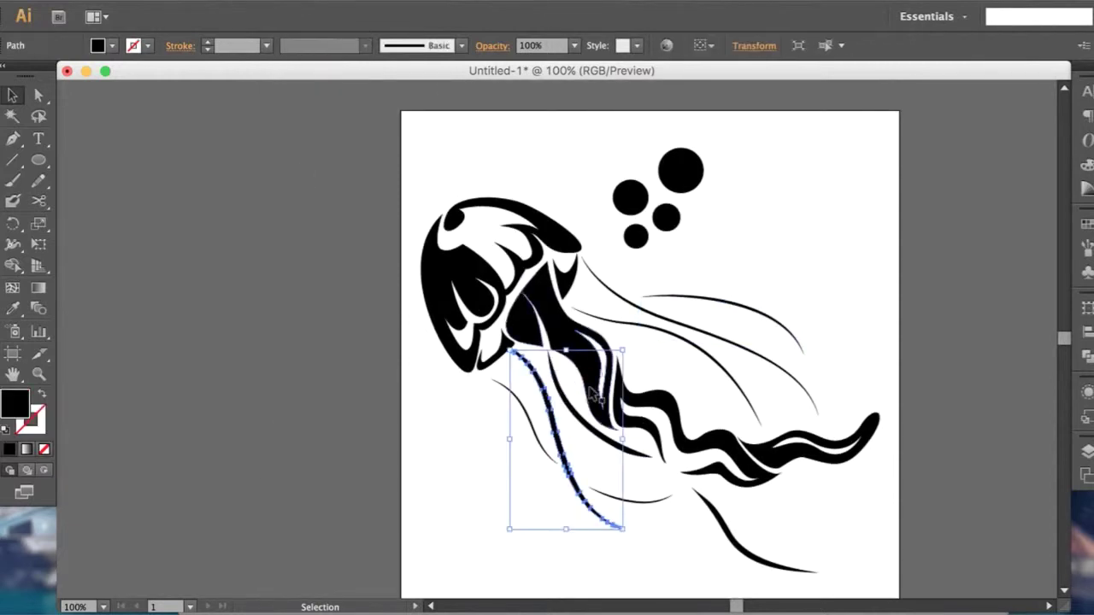
click(658, 380)
Step: Thicken the thin tentacle lines, setting one stroke to 6 pt
scroll(658, 380, left, 1)
click(679, 263)
click(267, 45)
click(285, 238)
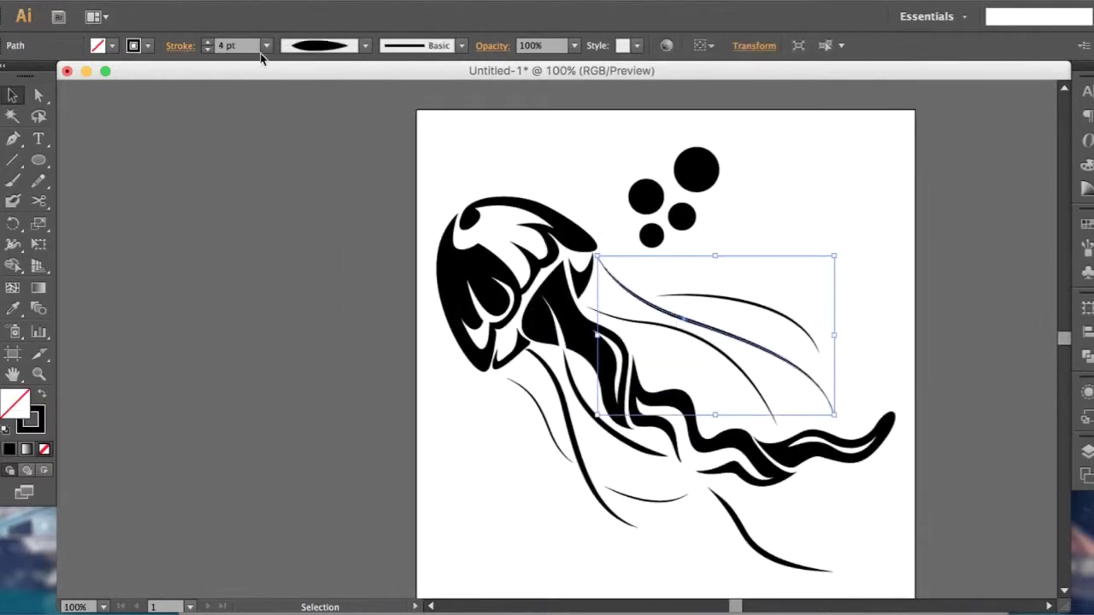
click(345, 242)
scroll(581, 239, down, 1)
click(666, 282)
click(266, 46)
click(285, 219)
scroll(752, 231, up, 1)
click(727, 220)
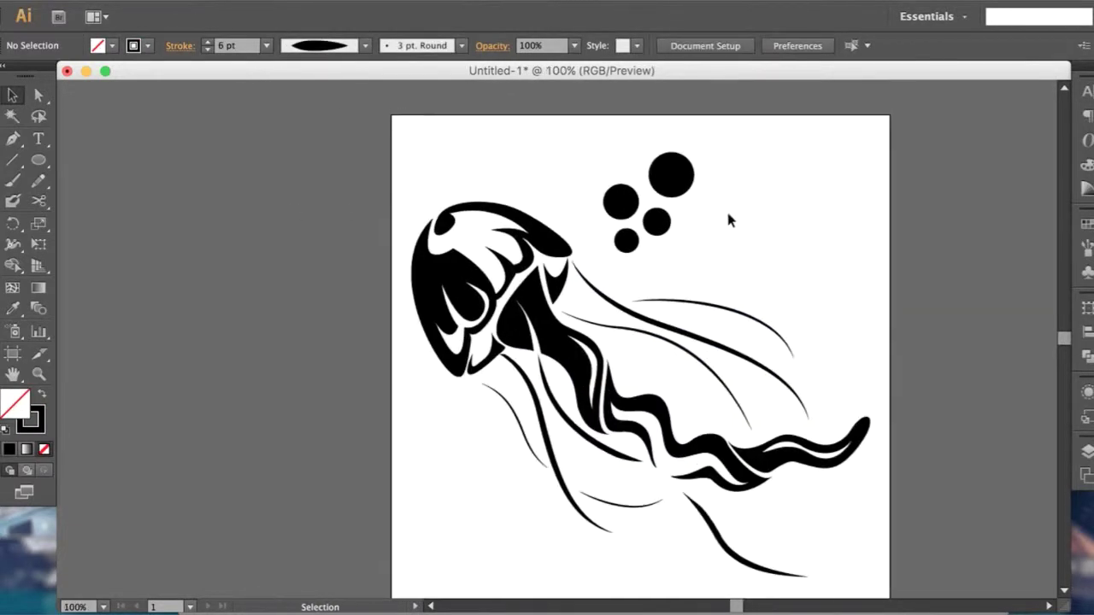
Step: Move the head's notch anchor up and reshape the adjacent curve, then bring up Save As
scroll(454, 302, up, 6)
key(a)
drag(488, 313, 485, 269)
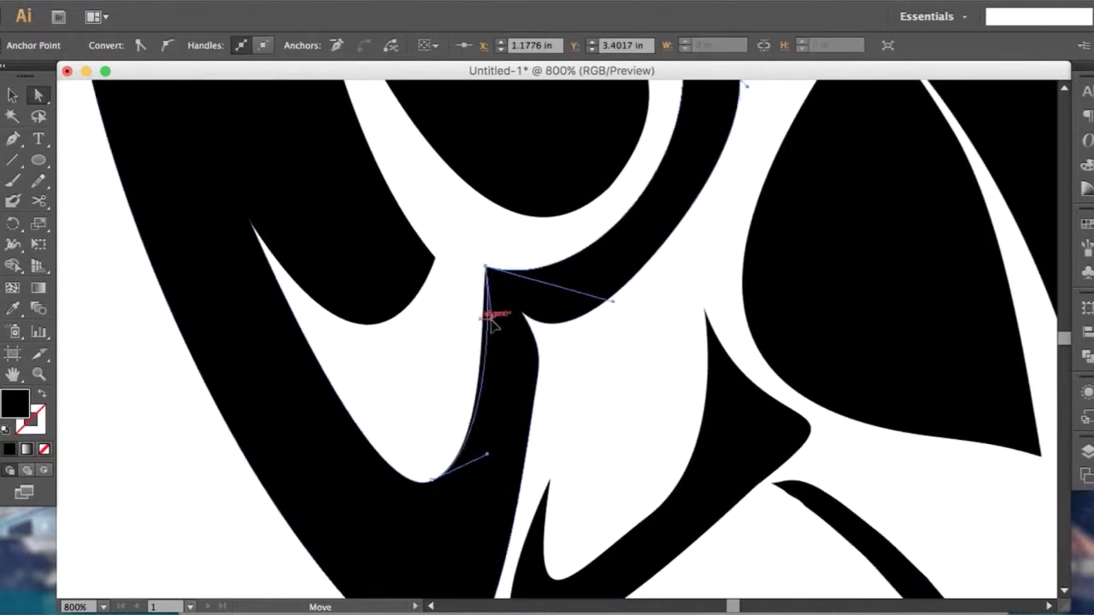
drag(522, 317, 518, 335)
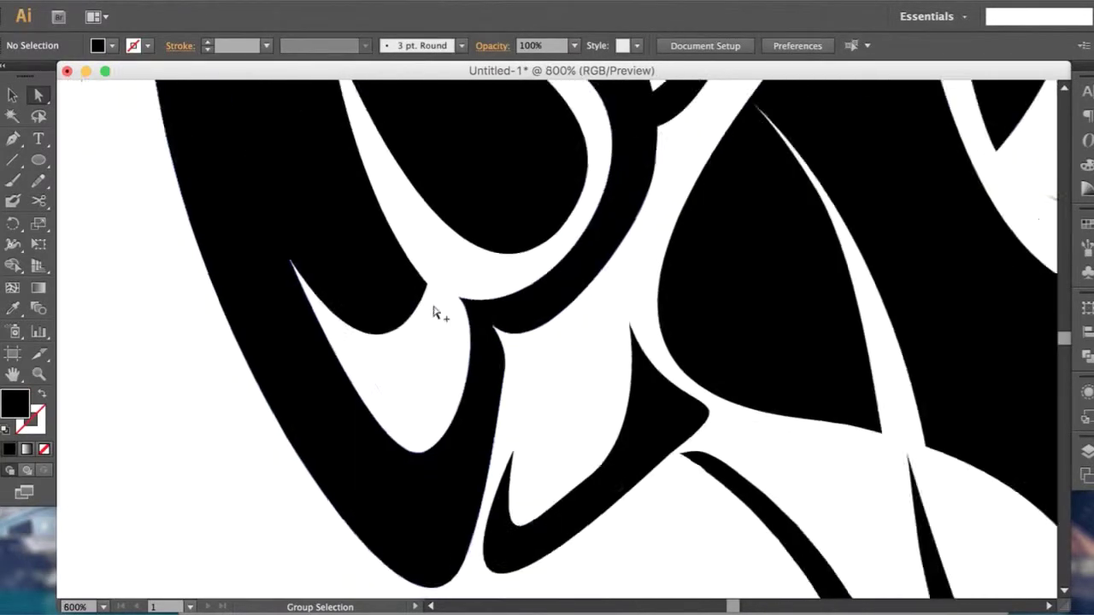
click(651, 444)
scroll(667, 402, down, 5)
key(ctrl+s)
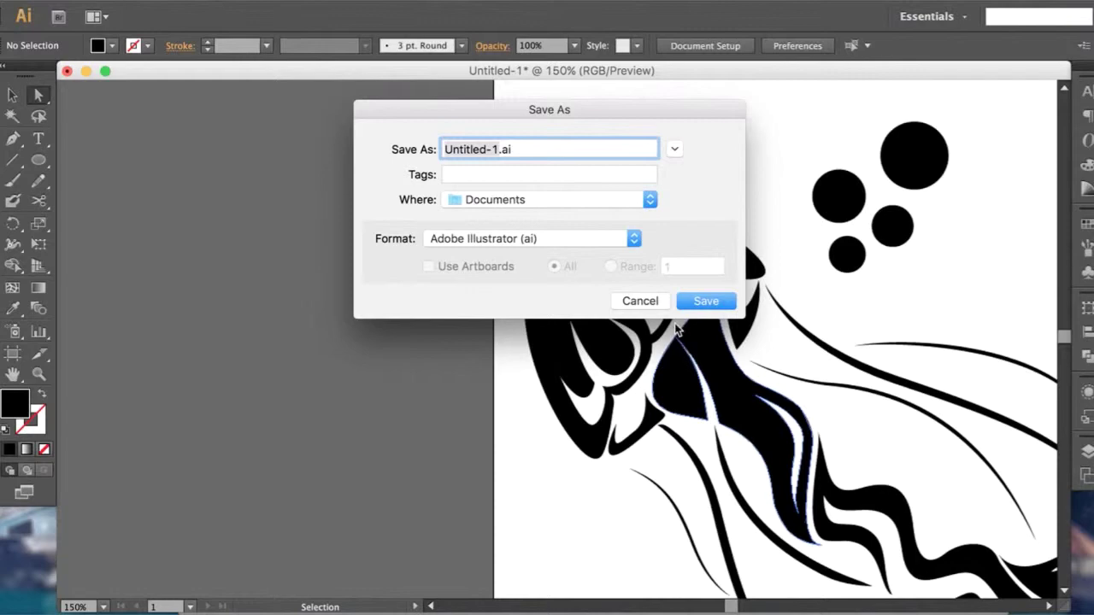
Step: Cancel saving and fit the whole artboard in the window
click(653, 301)
key(ctrl+0)
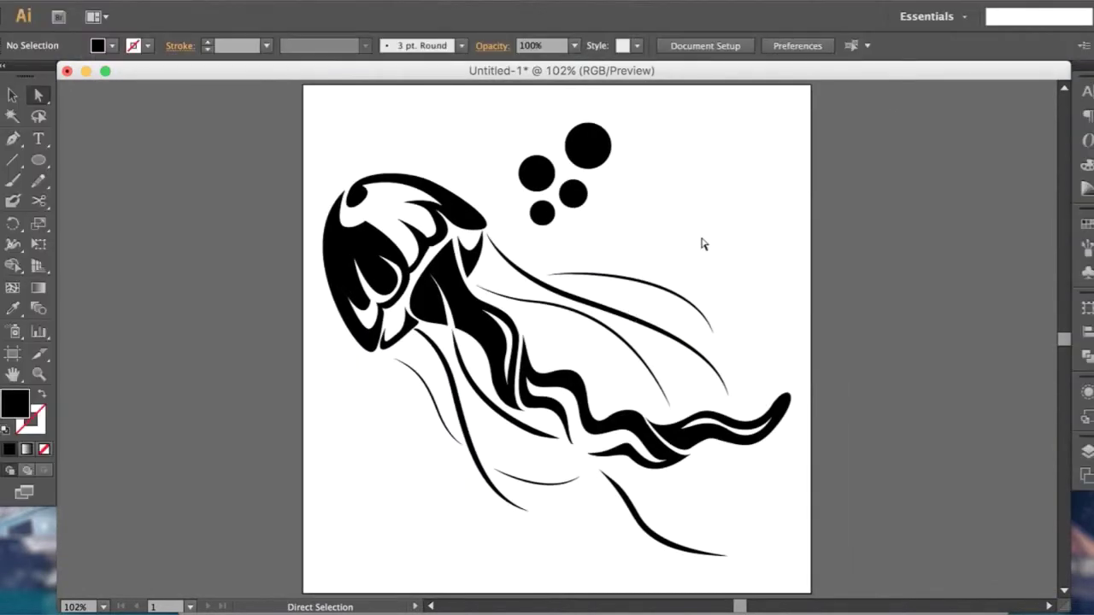
click(445, 2)
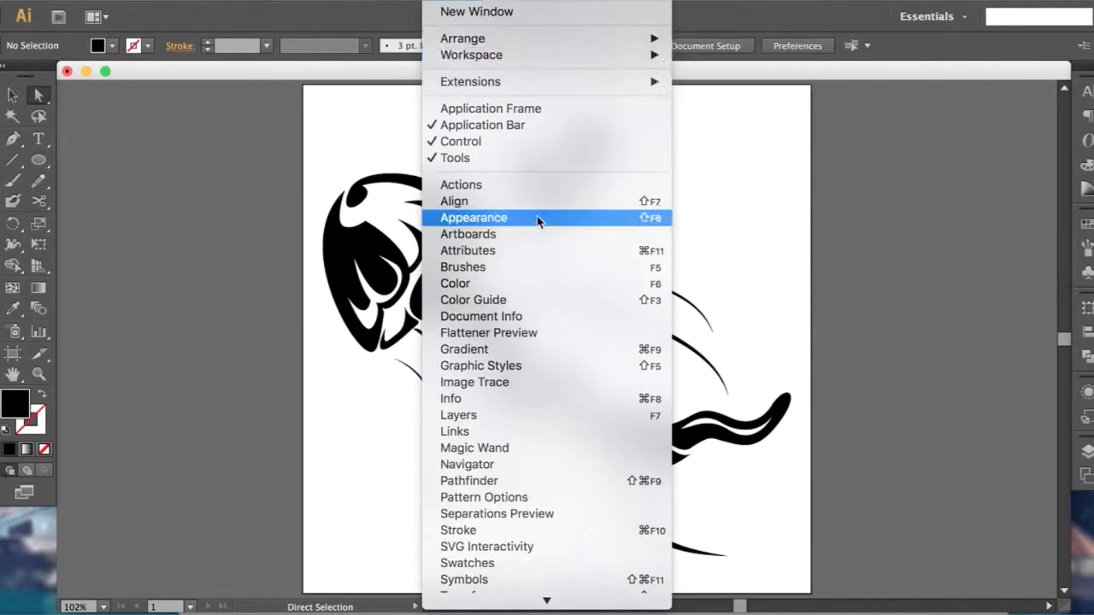
click(427, 191)
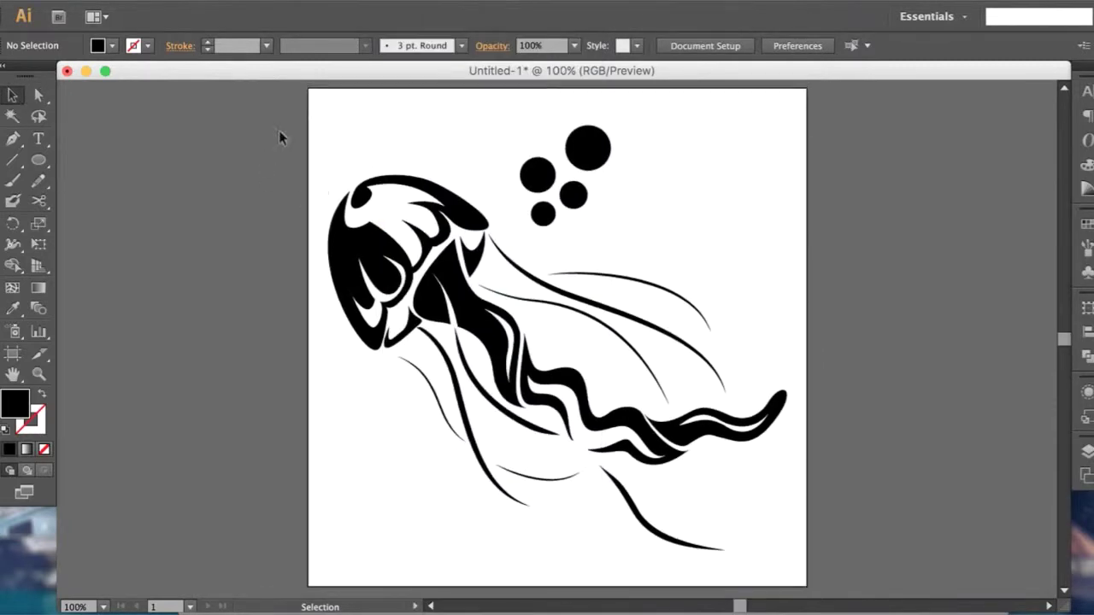
Step: Select all artwork and try a pink fill in the Color Picker, then cancel it
key(ctrl+a)
click(222, 3)
double_click(15, 402)
click(284, 208)
mouse_move(318, 168)
mouse_down()
mouse_move(318, 221)
mouse_move(315, 183)
mouse_up()
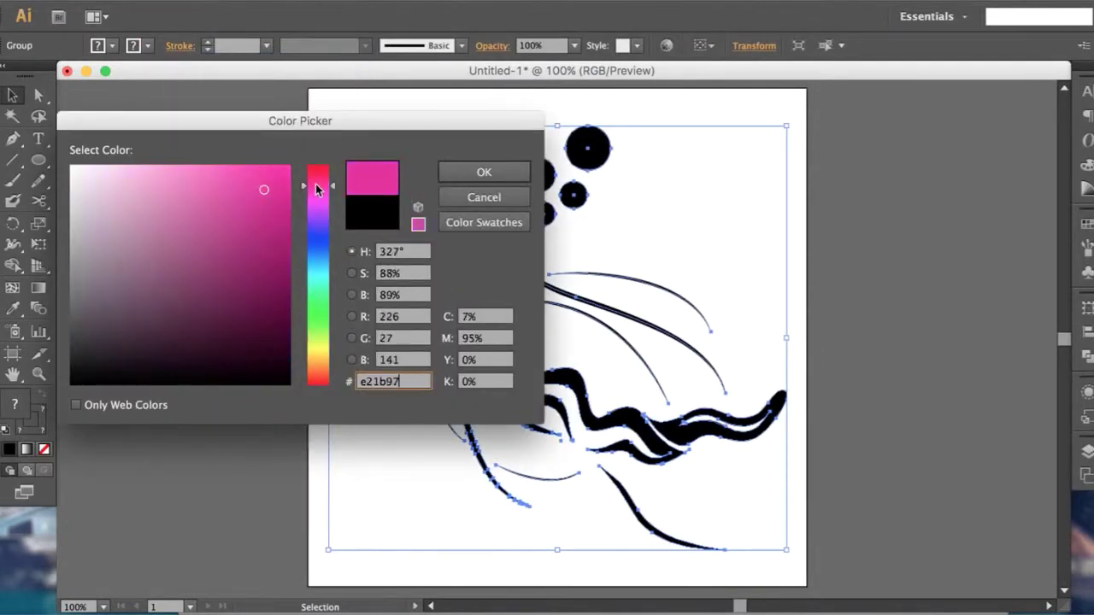
key(Escape)
Step: Ungroup the jellyfish artwork and select the thin tentacle lines together
click(222, 2)
click(244, 72)
click(518, 274)
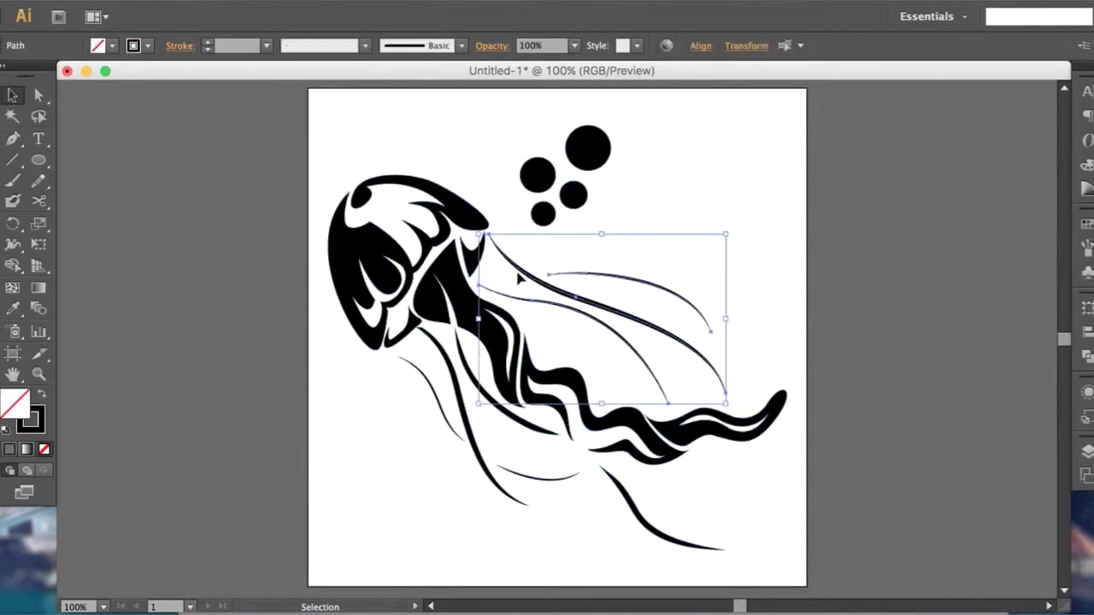
click(222, 3)
drag(398, 354, 464, 450)
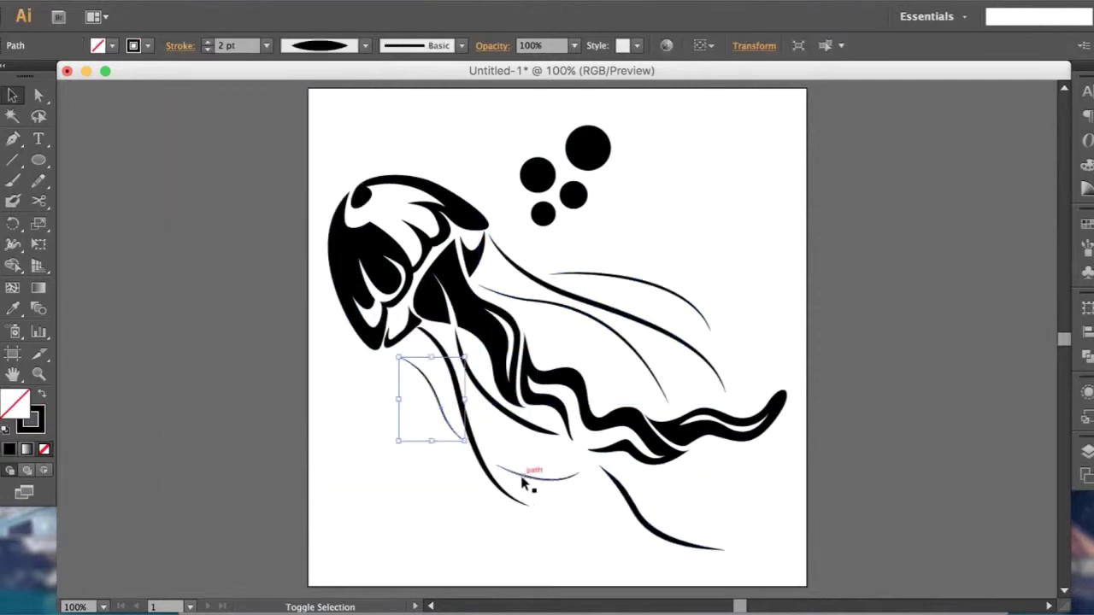
click(222, 3)
click(327, 498)
Step: Change the fill of all the artwork from dark red toward pink
key(ctrl+a)
double_click(14, 403)
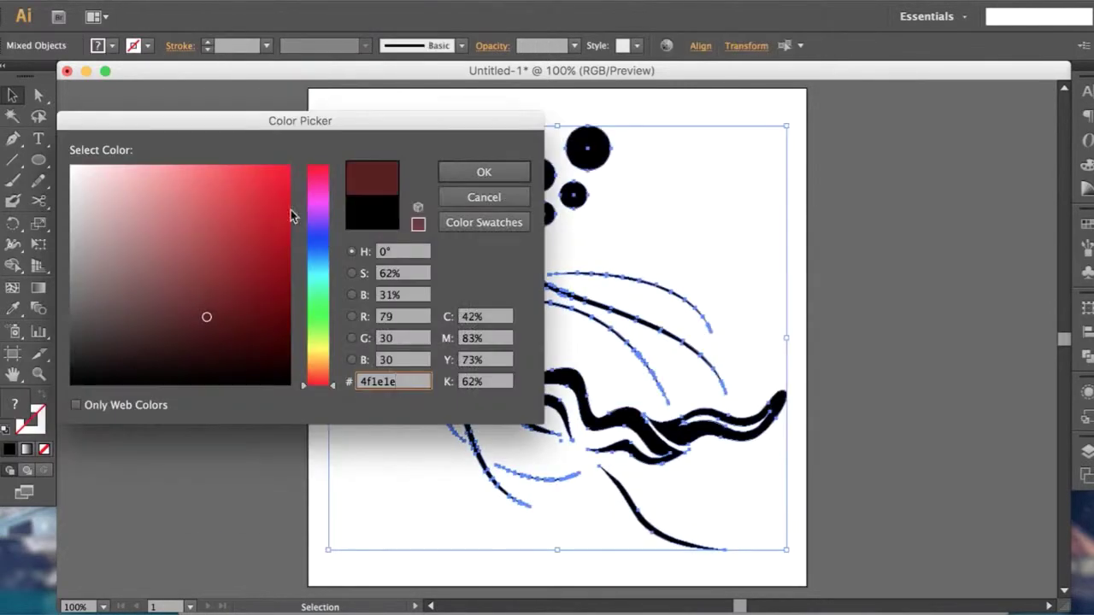
drag(290, 209, 291, 167)
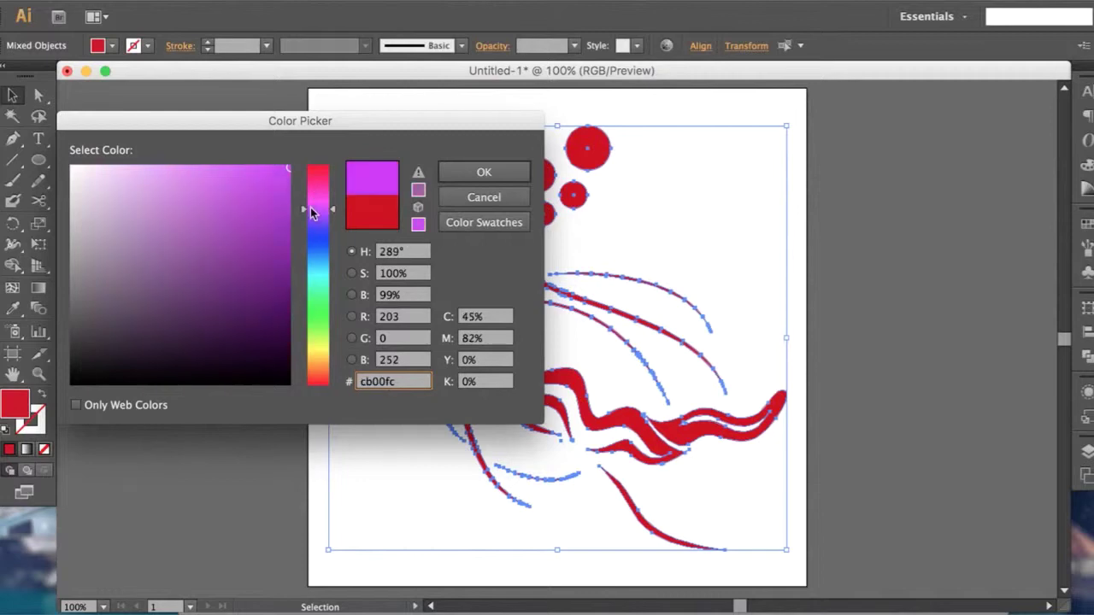
key(Return)
key(ctrl+minus)
click(683, 224)
Step: Fine-tune the whole jellyfish's fill to the final pink hue
key(ctrl+a)
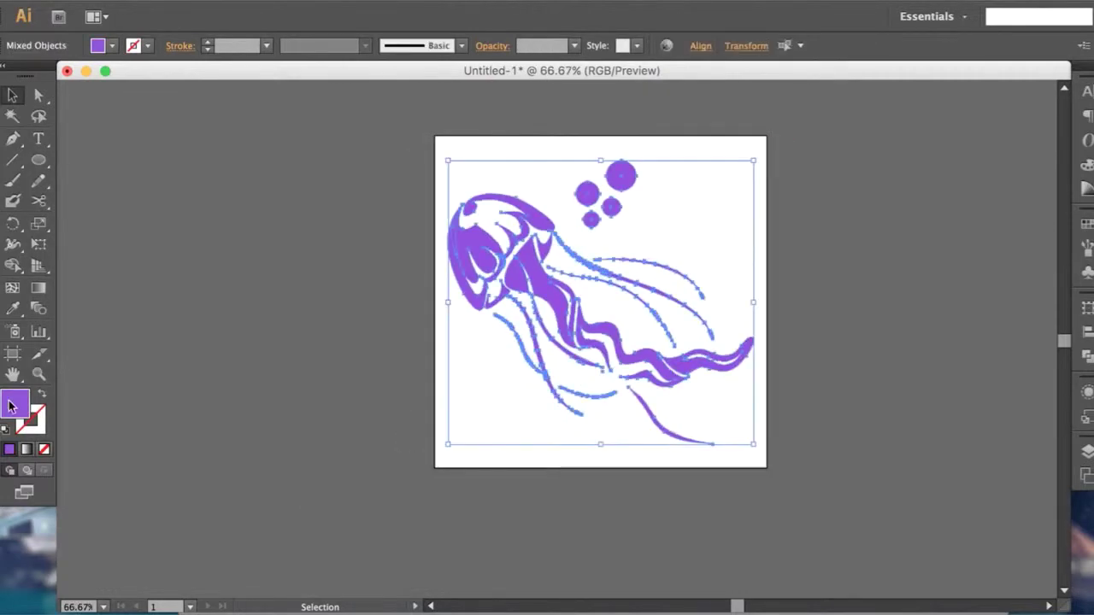
double_click(14, 403)
click(318, 200)
key(Return)
key(ctrl+shift+a)
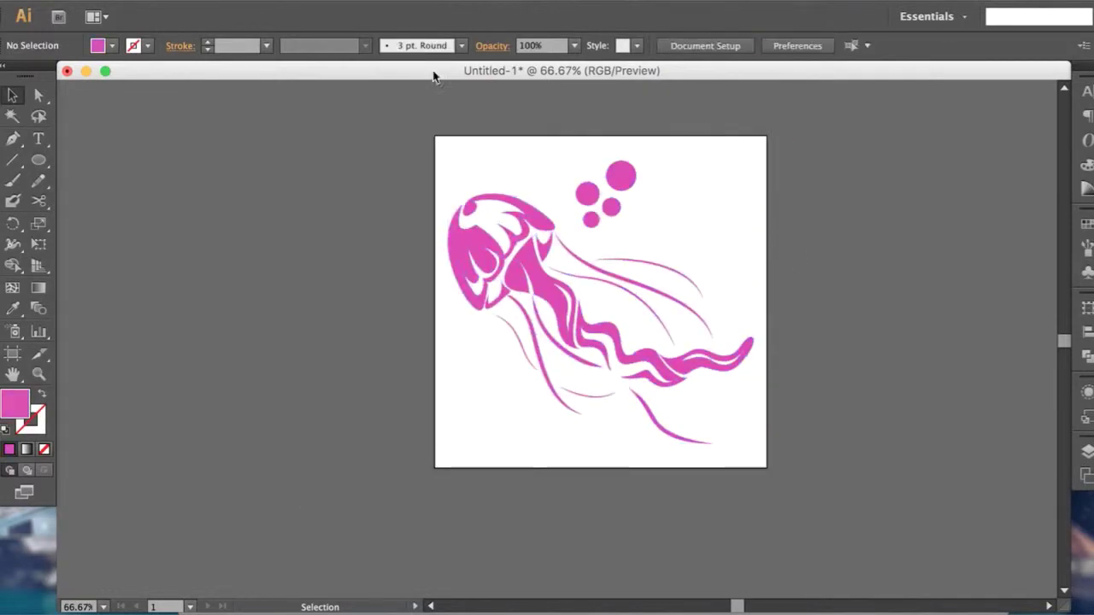
key(ctrl+a)
double_click(15, 403)
click(319, 190)
key(Return)
key(ctrl+shift+a)
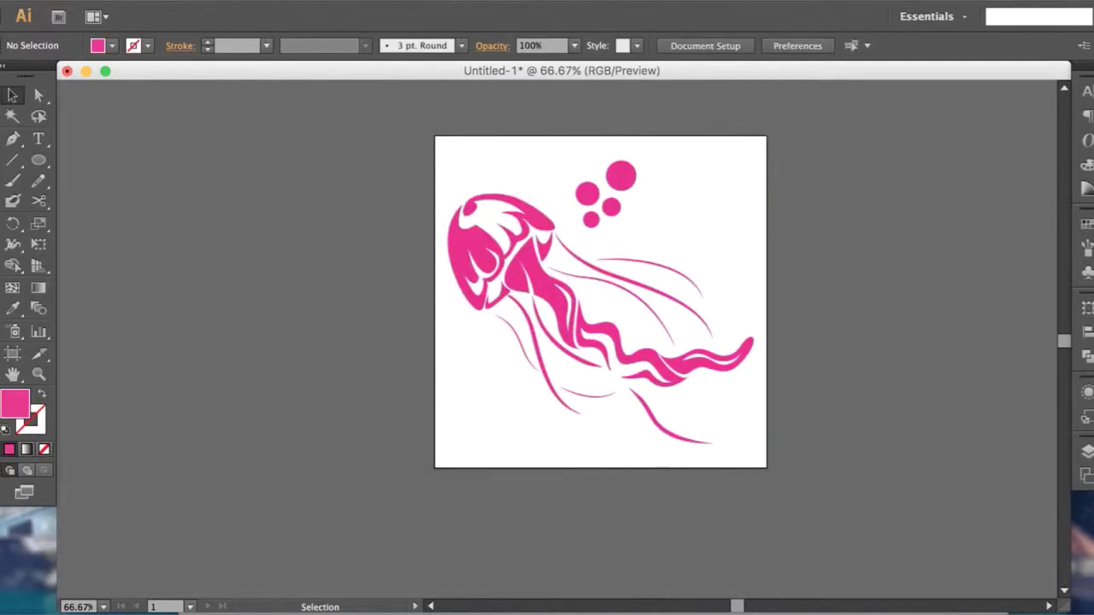
Step: Fit the artboard in the window and save the file as jelly.ai
click(401, 2)
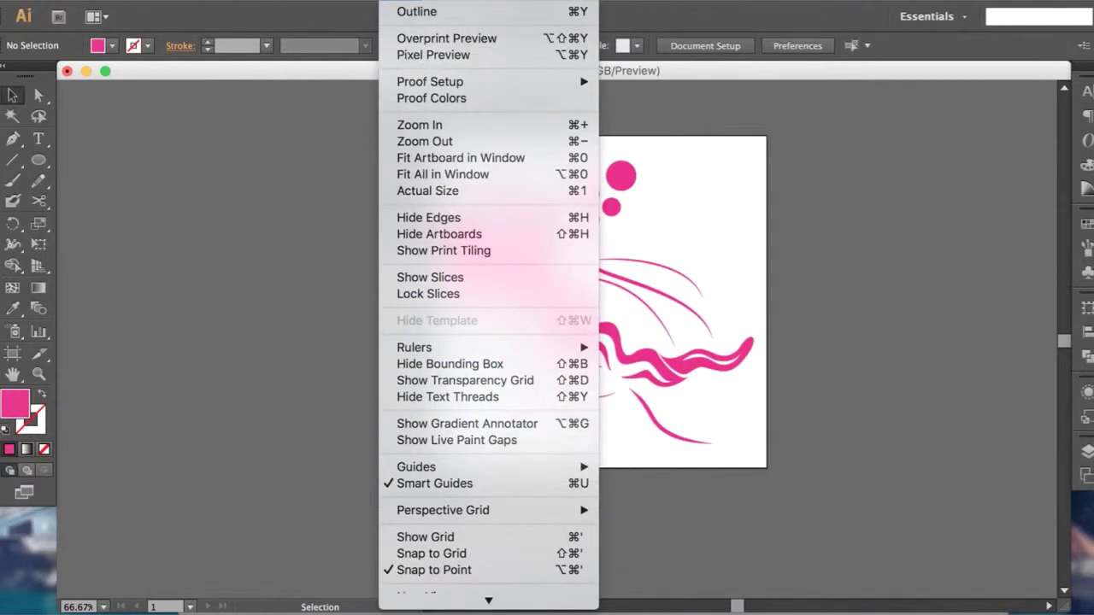
click(343, 208)
key(ctrl+0)
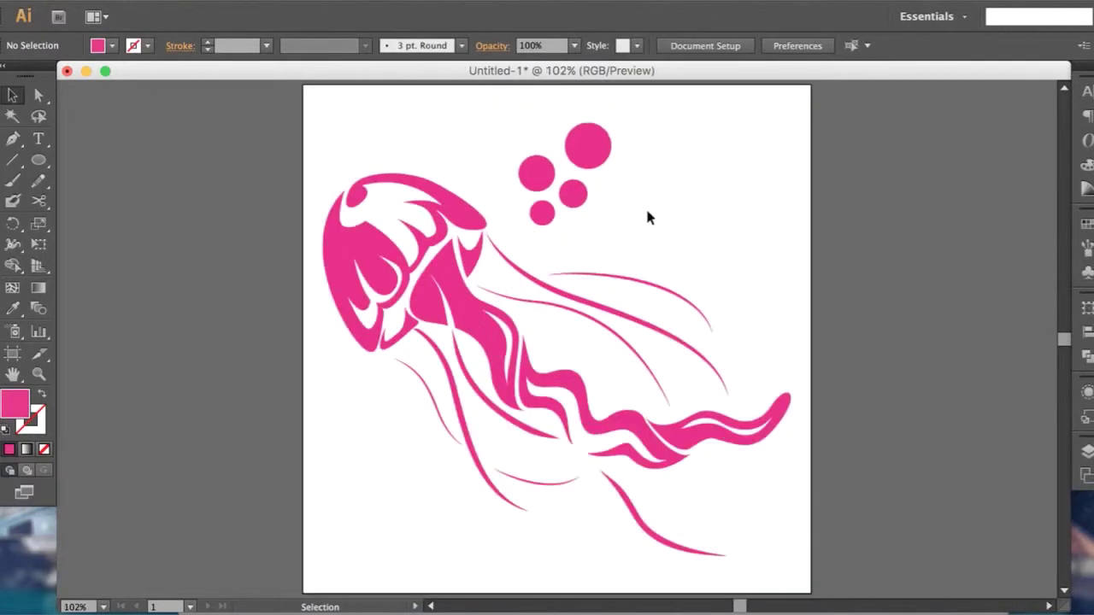
key(ctrl+s)
text(jelly.ai)
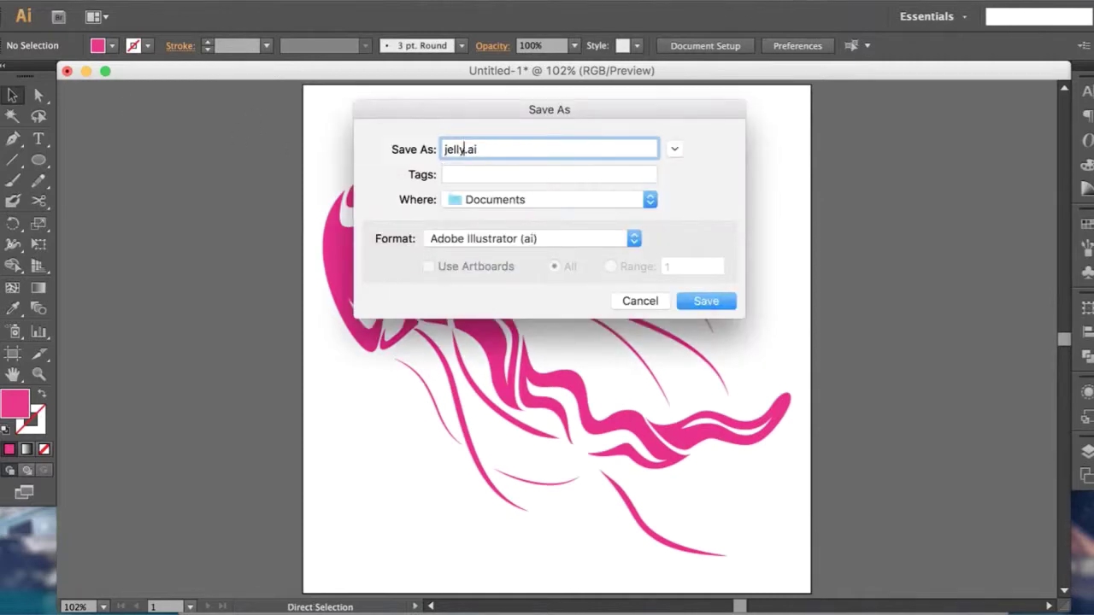
key(Return)
Step: Accept the Illustrator save options and copy the jellyfish artwork
click(589, 557)
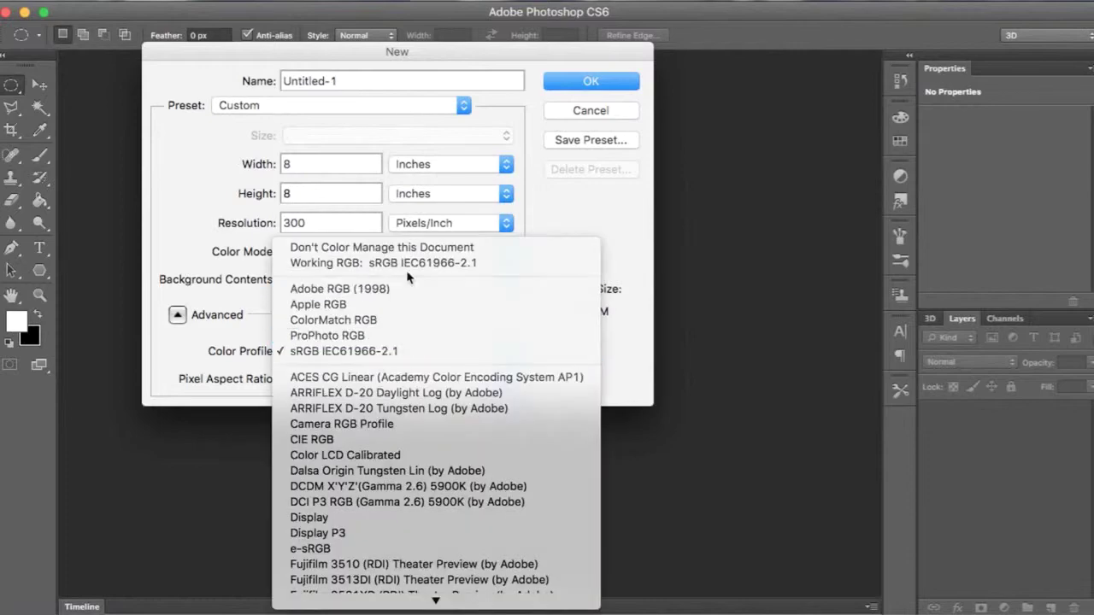
key(ctrl+minus)
key(ctrl+minus)
key(ctrl+minus)
key(ctrl+a)
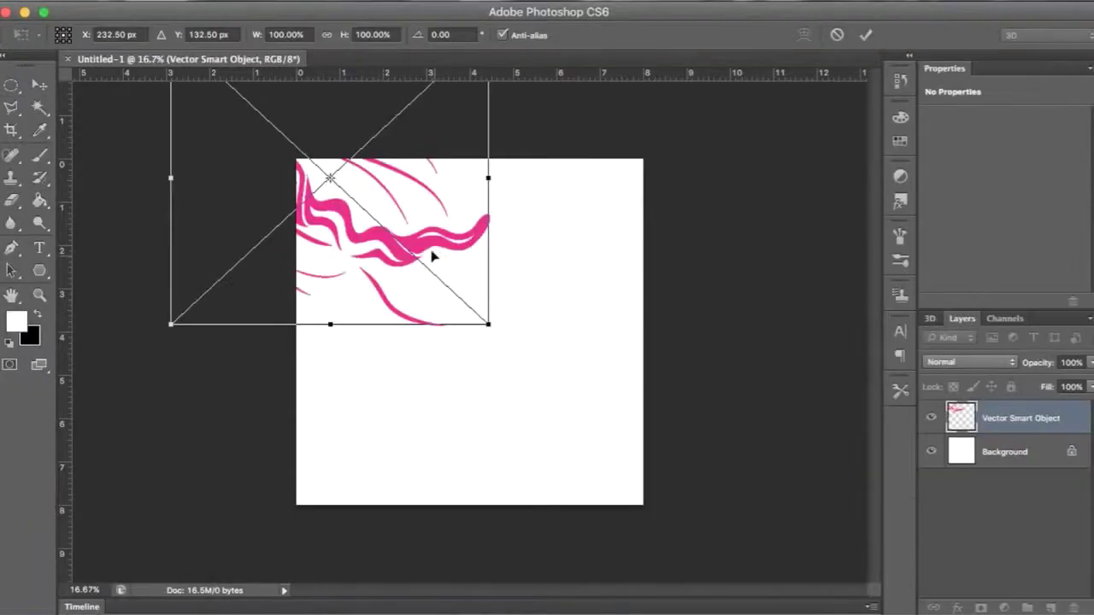
Step: Add a pink-to-purple Gradient Overlay to the jellyfish layer
double_click(1069, 427)
click(624, 322)
click(819, 198)
click(1031, 260)
click(870, 198)
click(785, 228)
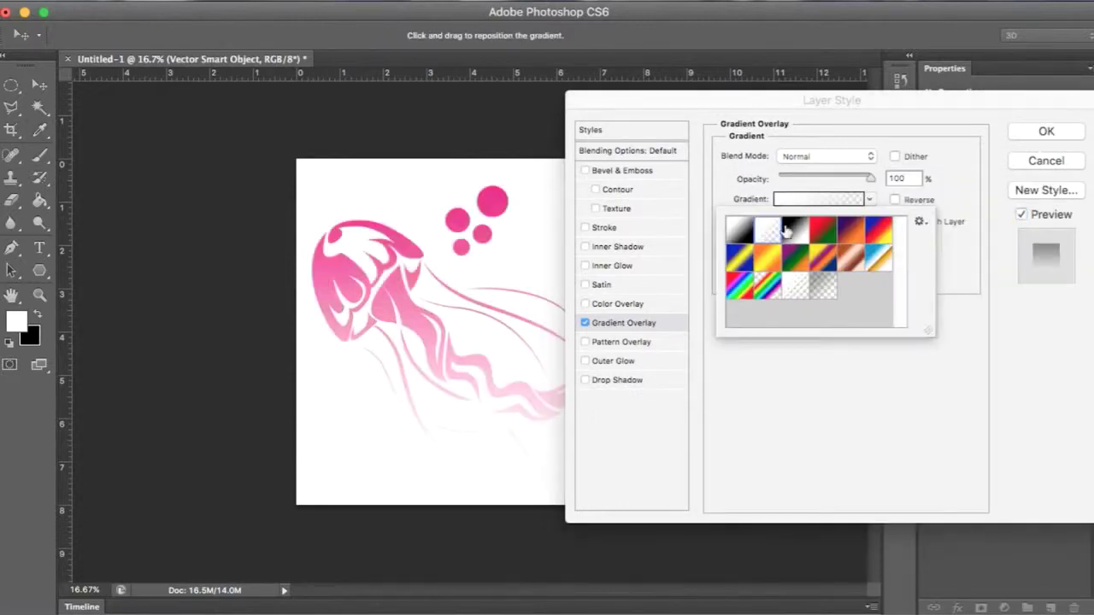
click(819, 198)
double_click(735, 488)
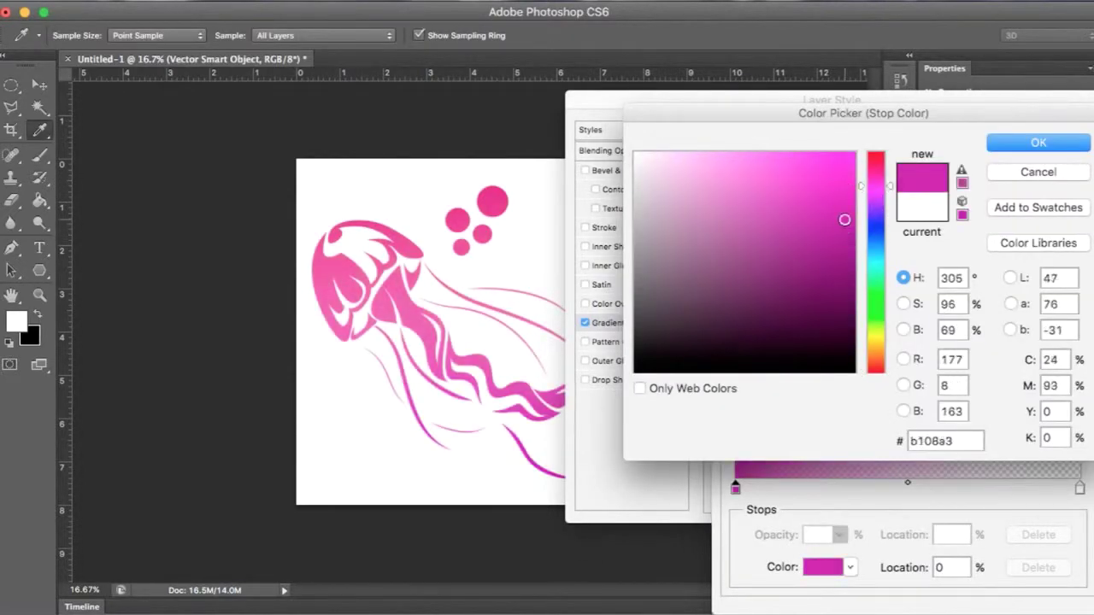
click(865, 208)
click(1023, 151)
click(1036, 139)
click(1046, 134)
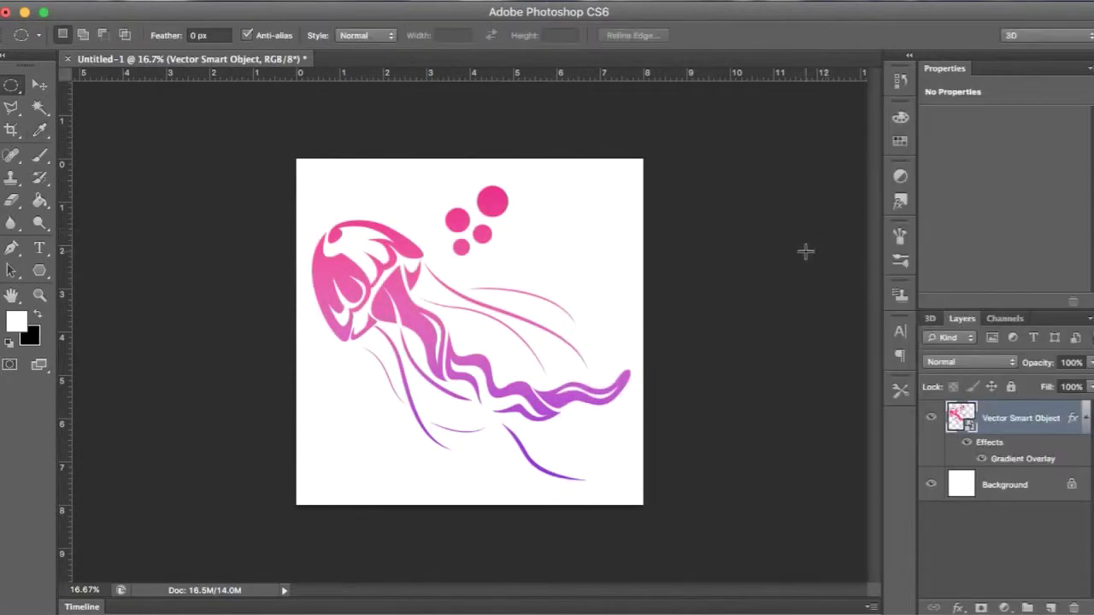
Step: Convert the Background to Layer 0 and fill it dark grey with the Paint Bucket
double_click(1017, 495)
key(Return)
key(g)
click(303, 200)
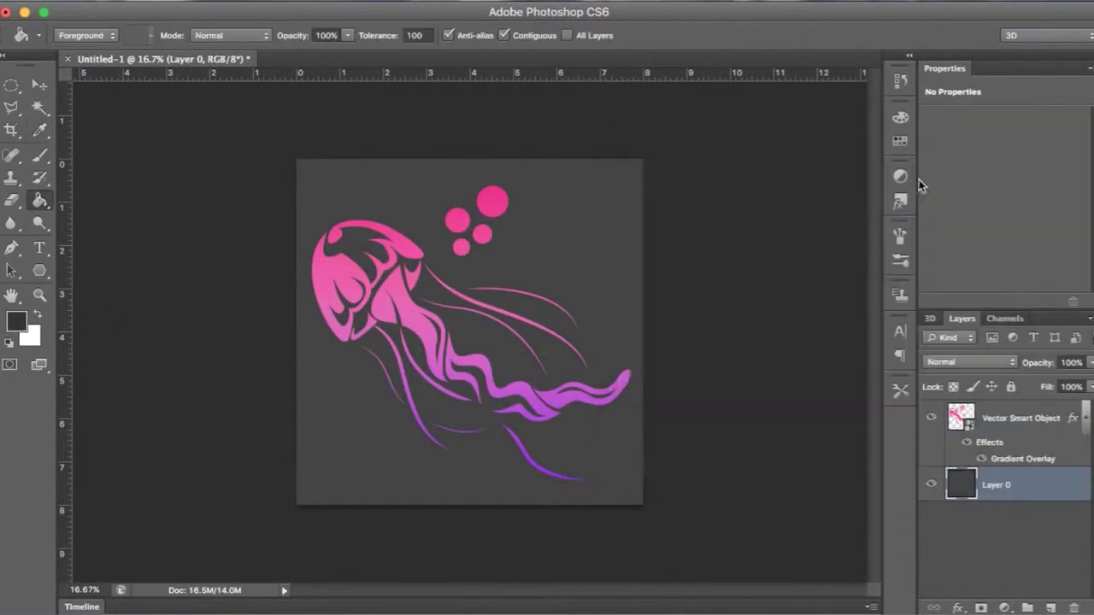
Step: Give the background layer a reversed Foreground-to-Transparent gradient overlay at low opacity
double_click(1018, 485)
click(624, 322)
click(870, 199)
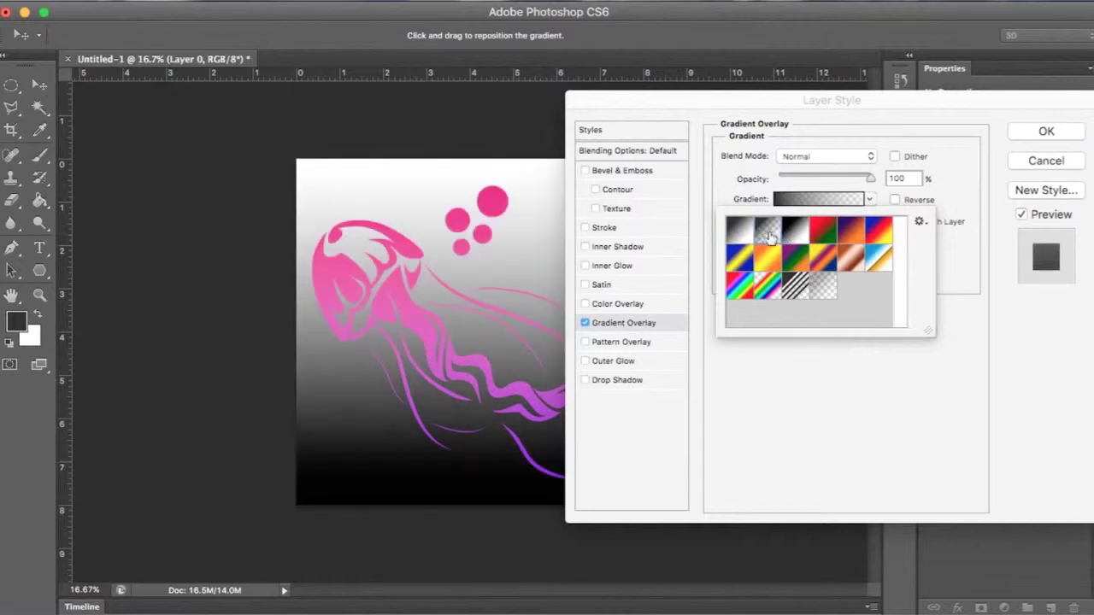
click(769, 236)
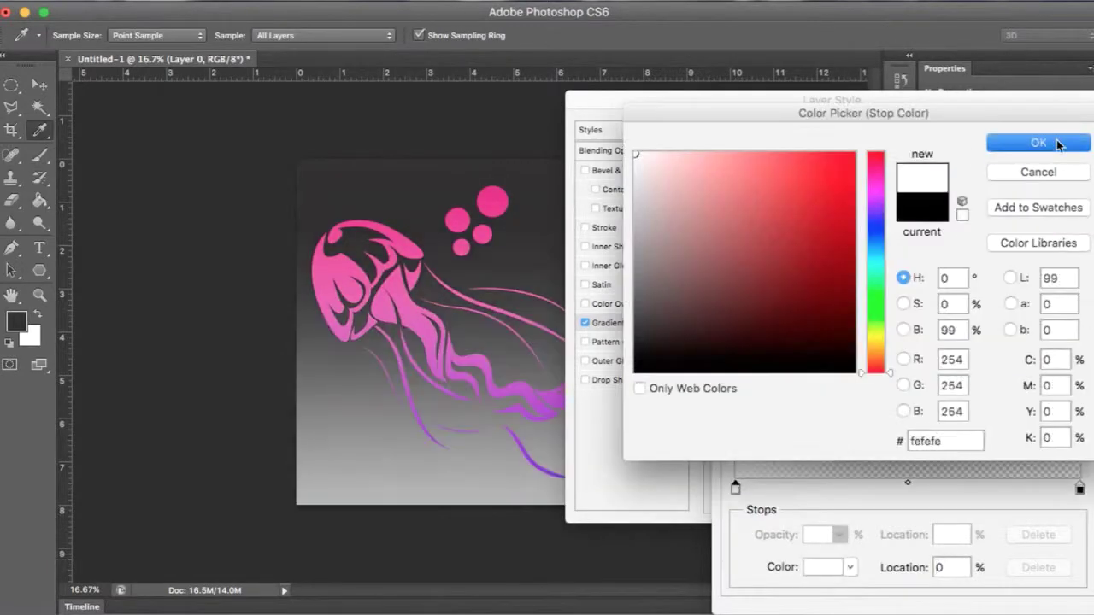
drag(826, 179, 796, 179)
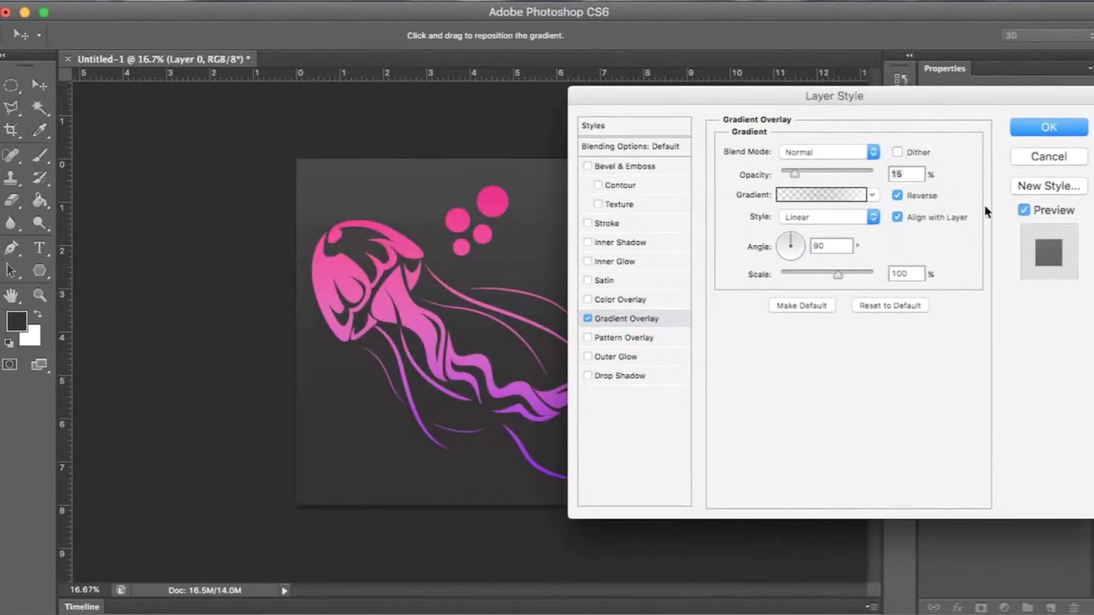